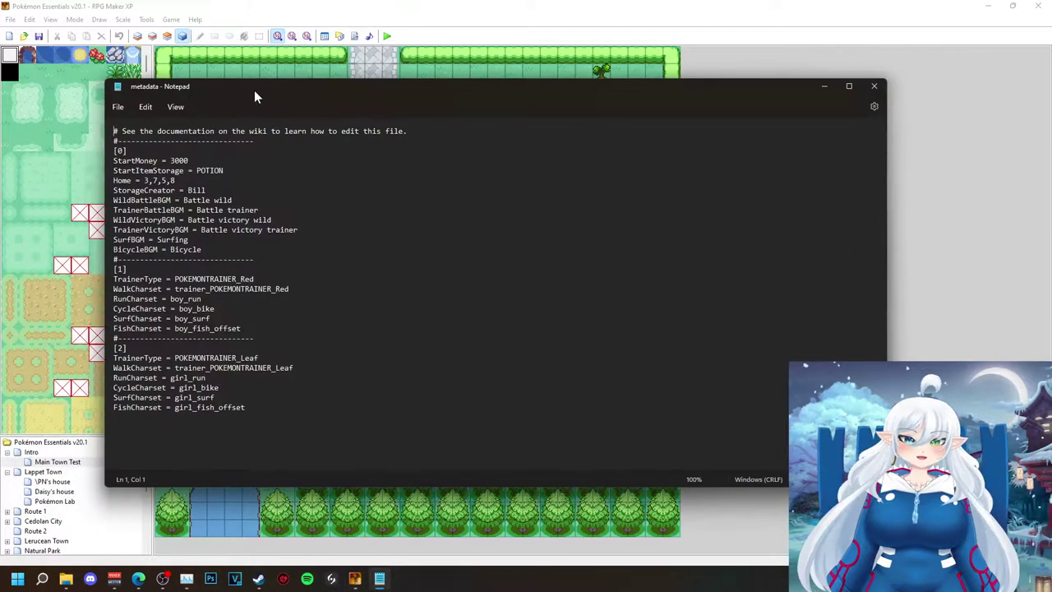
Search the project's Graphics/Characters folder for "pokemont" and view the trainer_POKEMONTRAINER_Red.png sprite sheet, matching section 1's TrainerType in the metadata file.
double_click(214, 278)
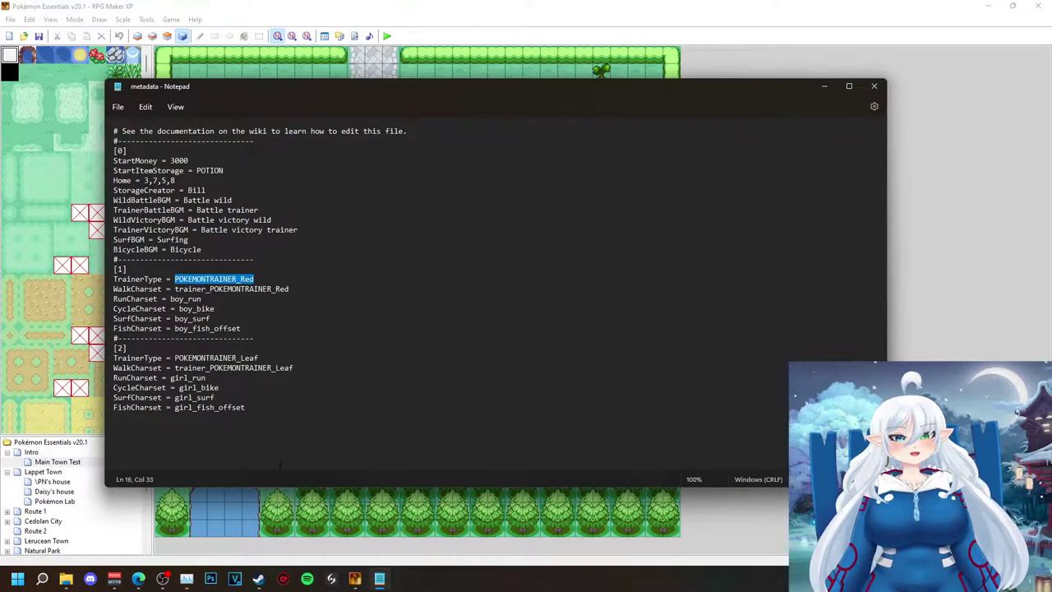
left_click(66, 579)
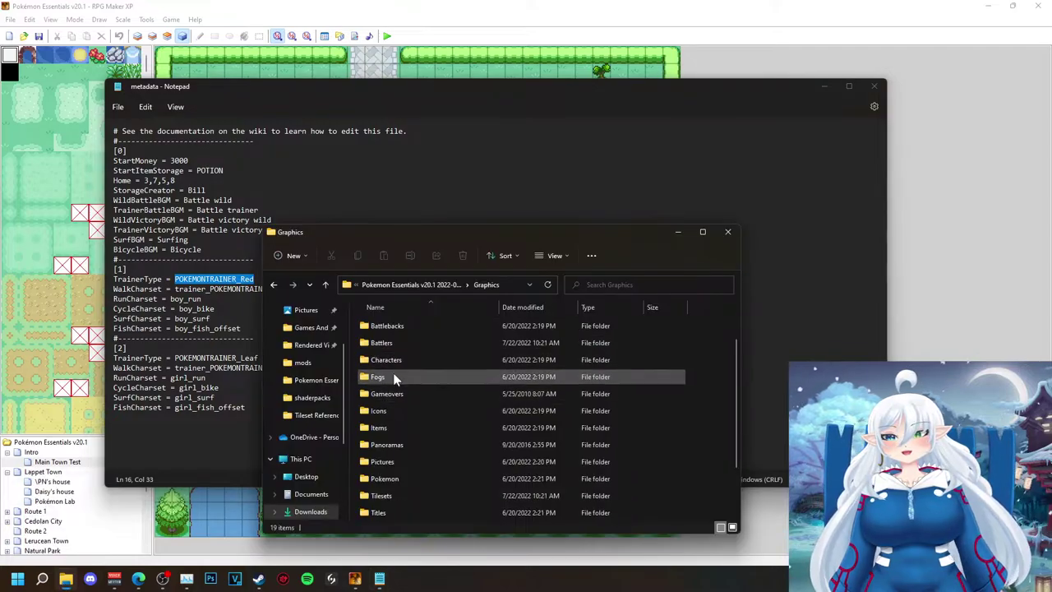
double_click(392, 374)
scroll(615, 382, "up", 5)
left_click(598, 285)
type("pok")
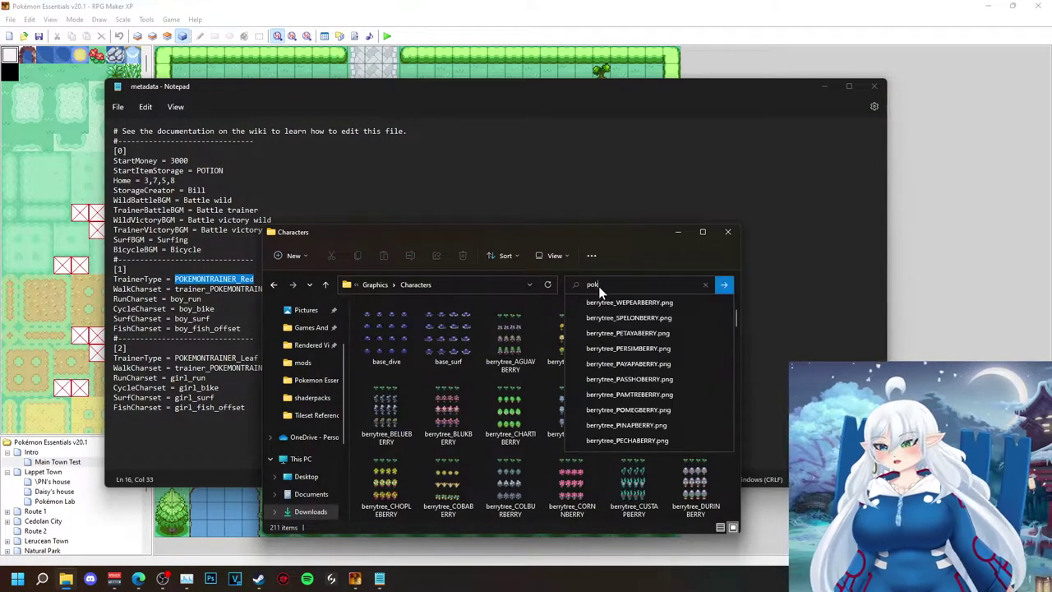
type("emont")
left_click(697, 393)
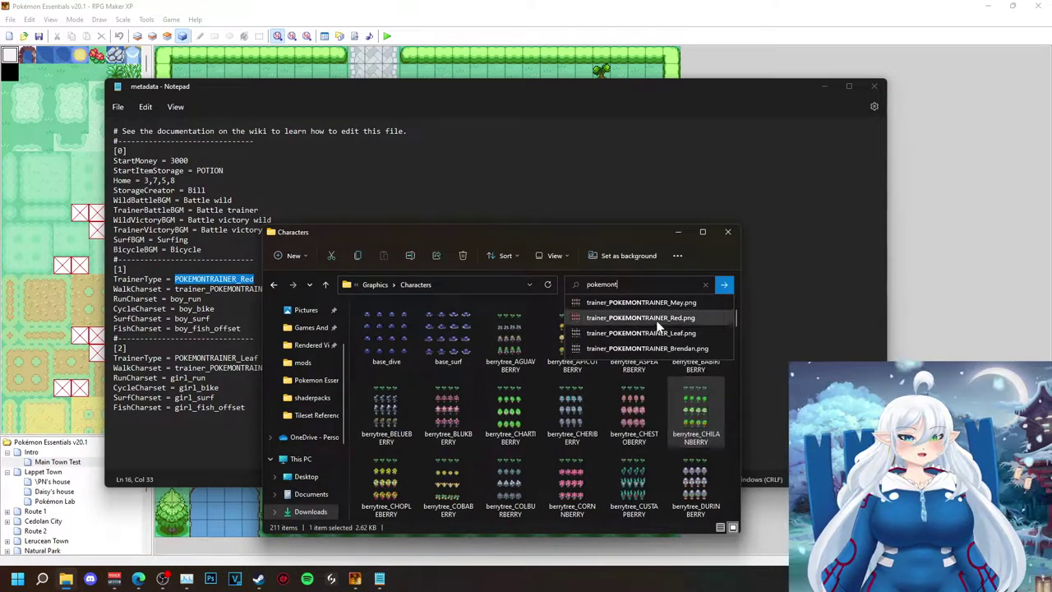
left_click(660, 321)
left_click(1040, 7)
Search the Characters folder for "pokemon red" and "red", placing the folder window so the metadata text stays readable.
left_click(625, 284)
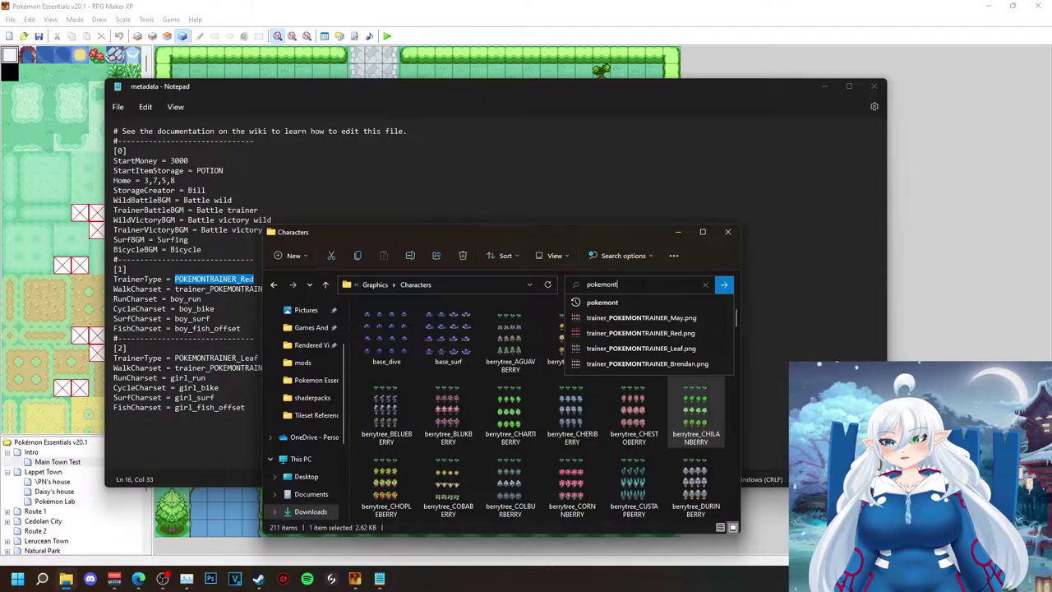
key("BackSpace")
type("red")
key("Return")
left_click_drag(449, 237, 631, 212)
left_click(772, 260)
type("r")
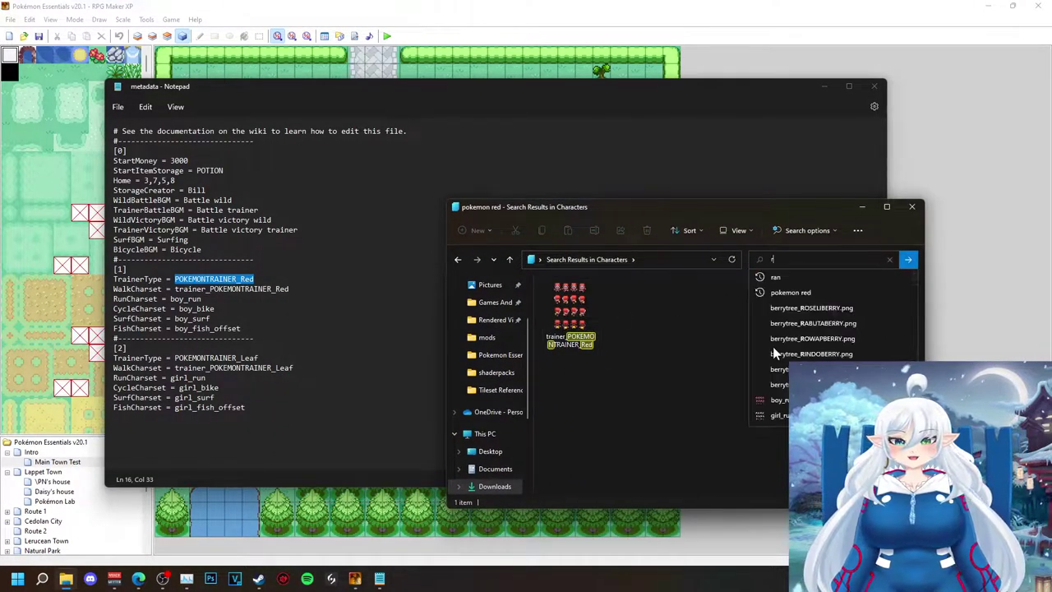
type("ed")
key("Return")
Search the Characters folder for the "boy" sprite sheets, followed by the "may" sprite sheet.
left_click(830, 259)
type("bo")
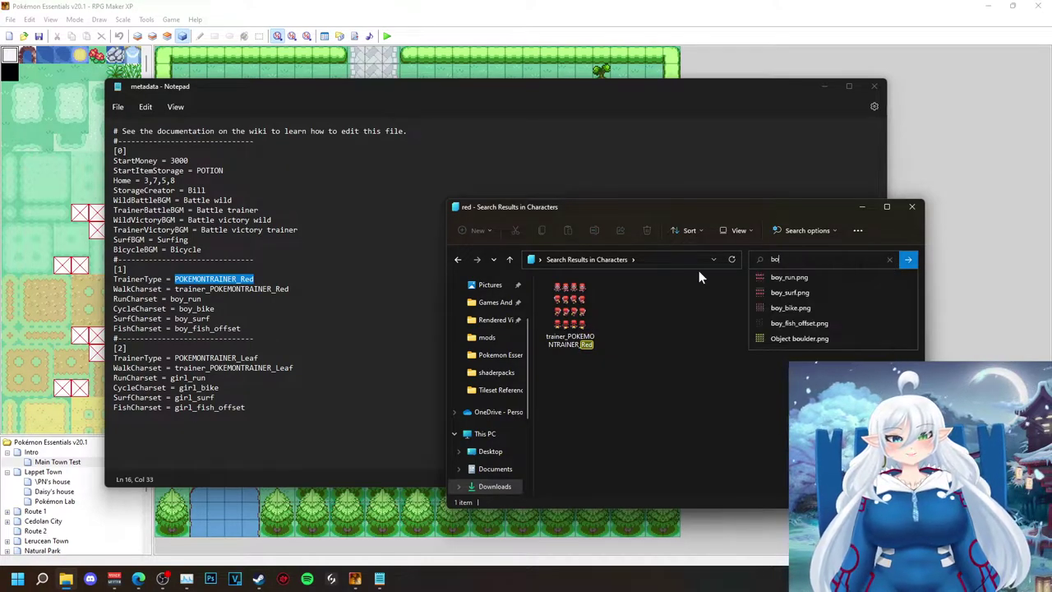
type("y")
key("Return")
key("BackSpace")
key("BackSpace")
key("BackSpace")
type("may")
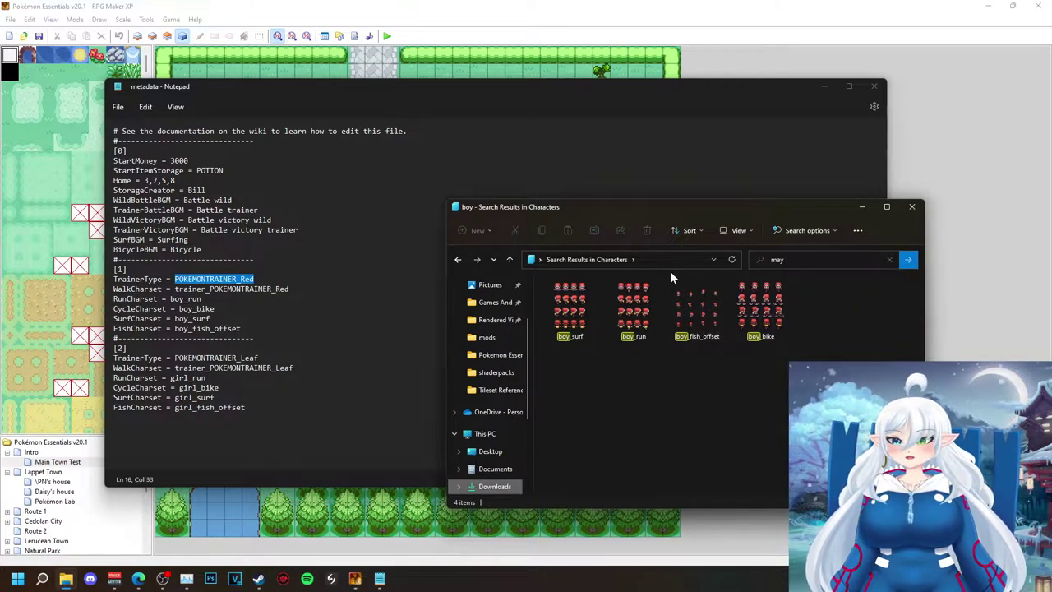
key("Return")
Search the Characters folder again for "red" and "boy" to compare the walking sprite with the boy movement sprites.
left_click(785, 261)
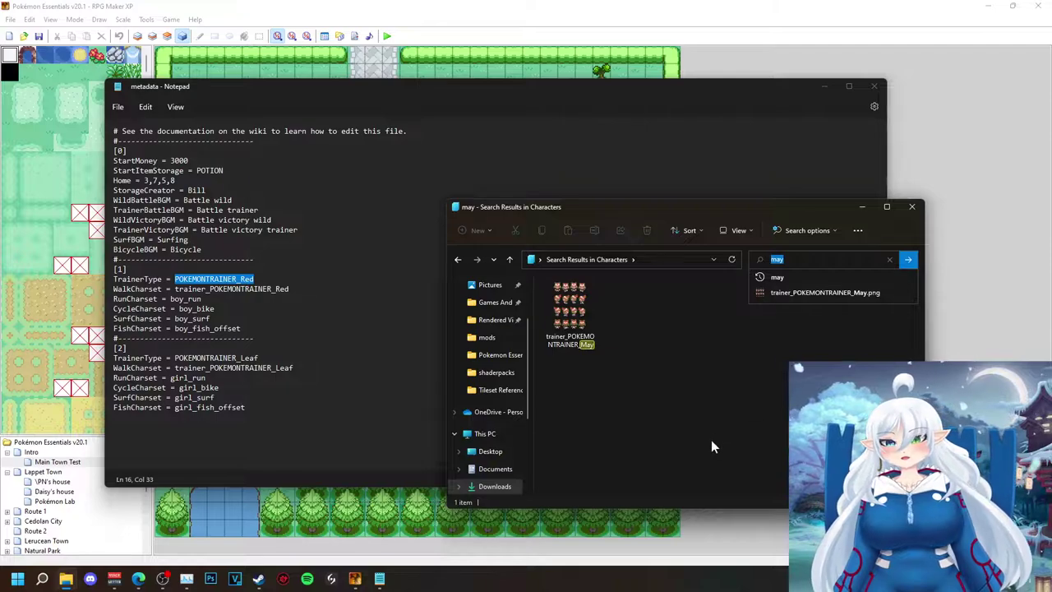
key("BackSpace")
type("red")
key("Return")
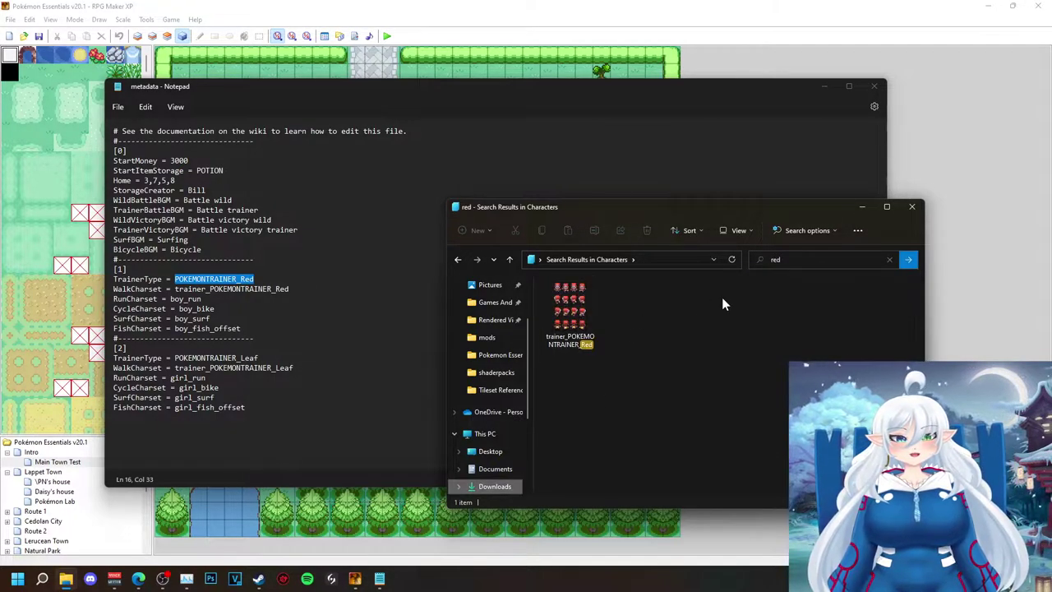
key("BackSpace")
key("BackSpace")
key("BackSpace")
type("boy")
key("Return")
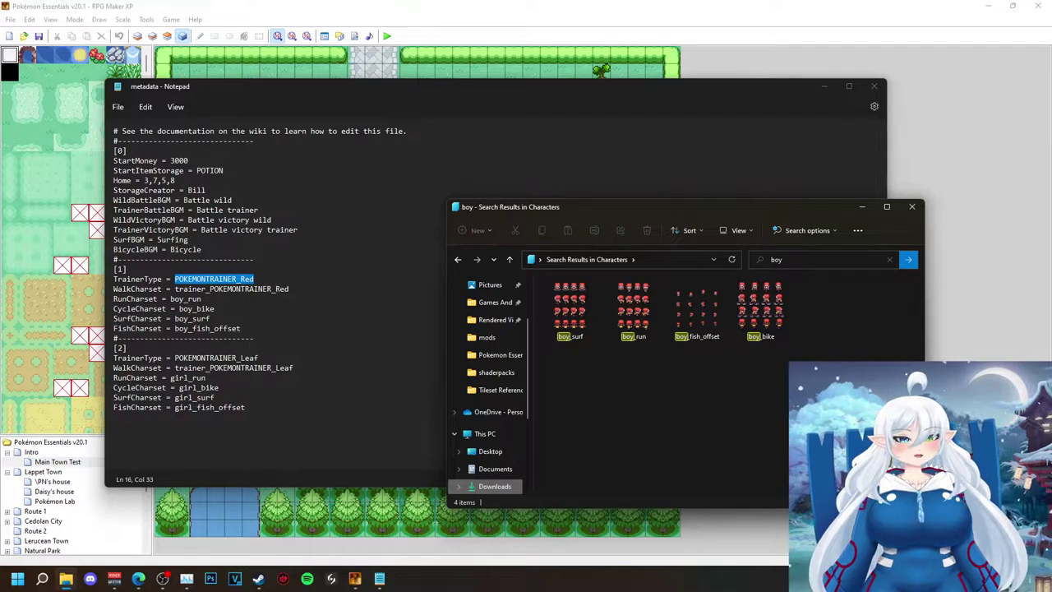
Switch to RPG Maker XP and create a 32 by 20 map named "Starting Area" under Intro with the 010: Department Store tileset.
key("alt+Tab")
left_click(355, 578)
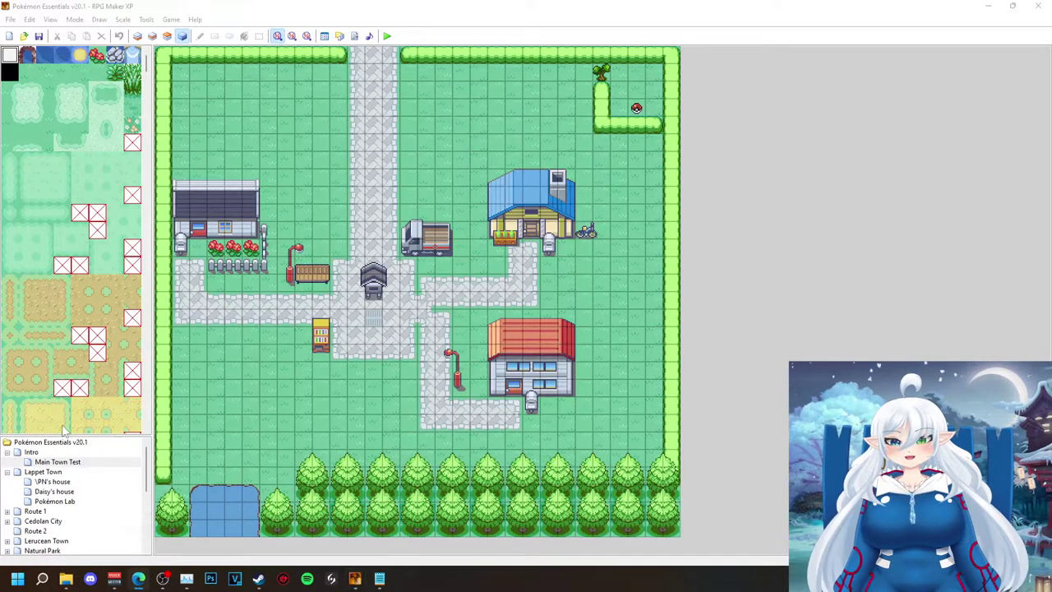
right_click(46, 452)
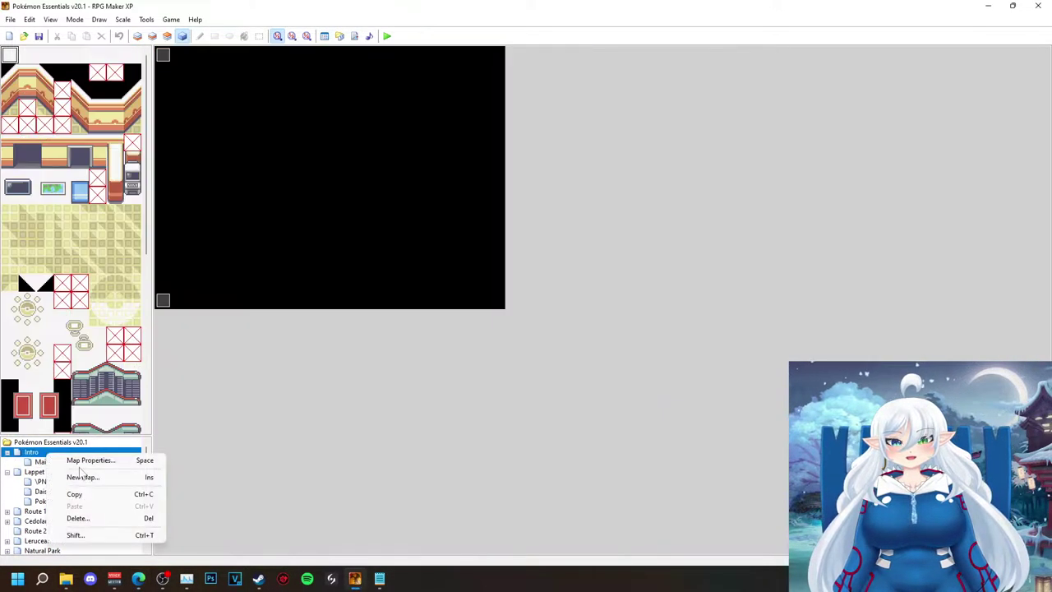
left_click(81, 477)
key("Tab")
key("Tab")
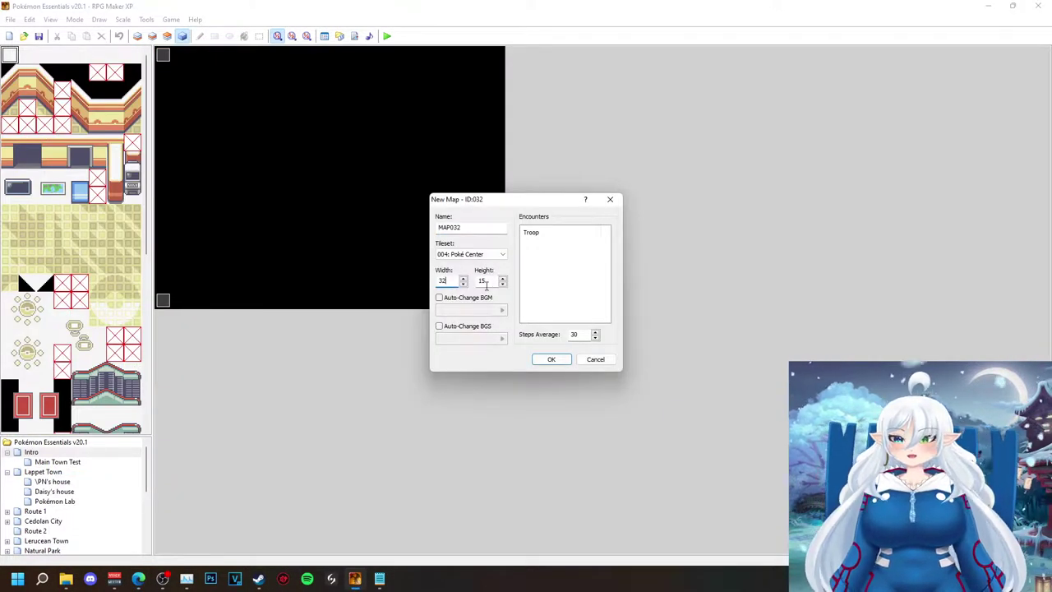
type("20")
left_click(471, 253)
left_click(469, 338)
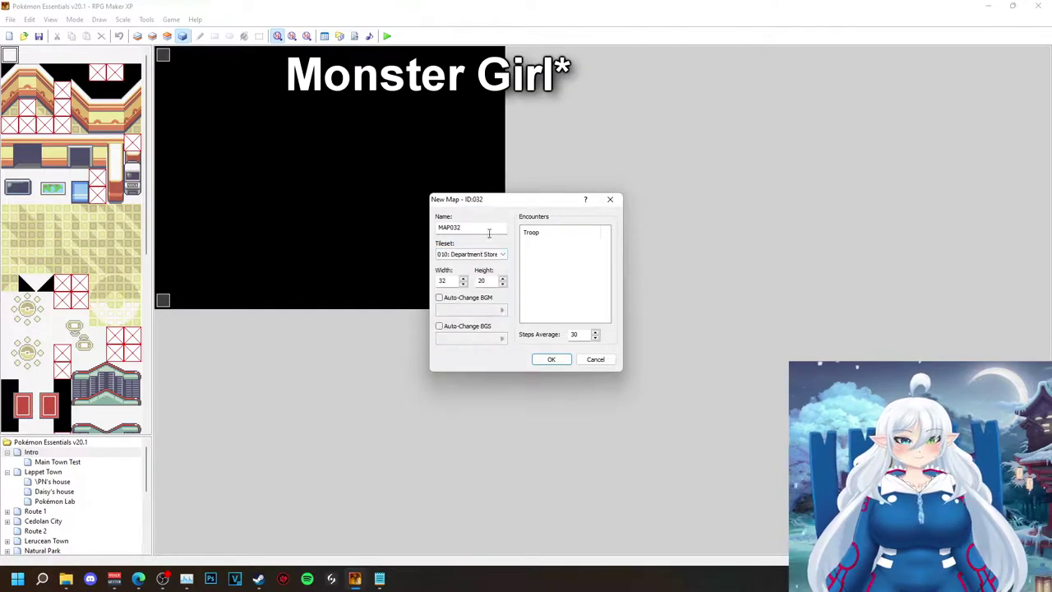
double_click(462, 230)
type("Starting Area")
key("Return")
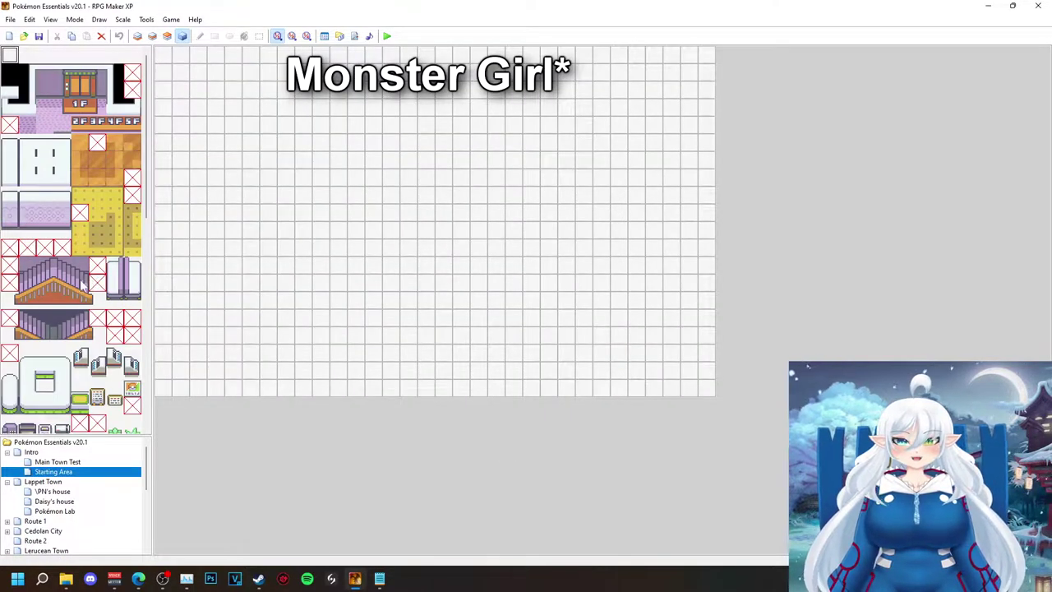
Fill the first layer of the Starting Area map with alternating dark and light purple floor tiles.
left_click(26, 126)
left_click(138, 37)
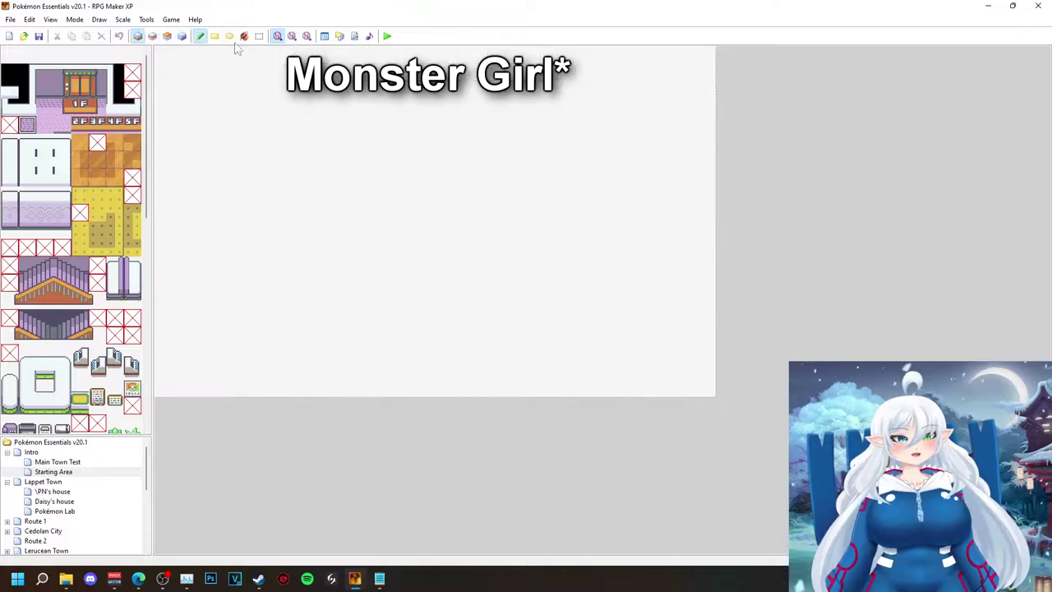
left_click(245, 37)
left_click(271, 92)
left_click(46, 125)
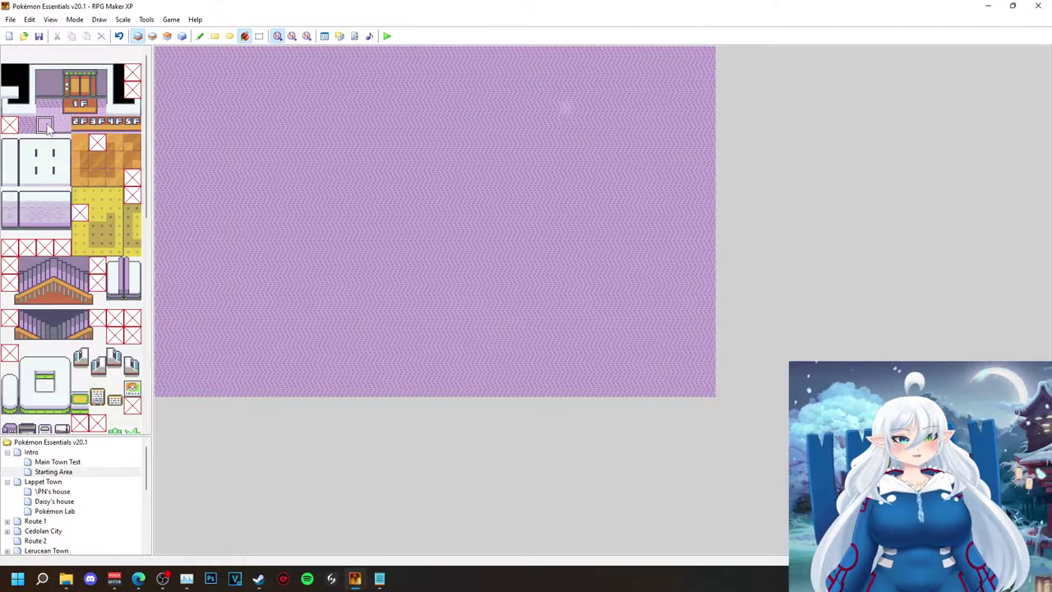
left_click_drag(27, 125, 47, 125)
left_click(199, 108)
Undo the flood fill made with the 1F doormat tiles and place a single 1F doormat at the map's upper edge.
scroll(62, 411, "down", 10)
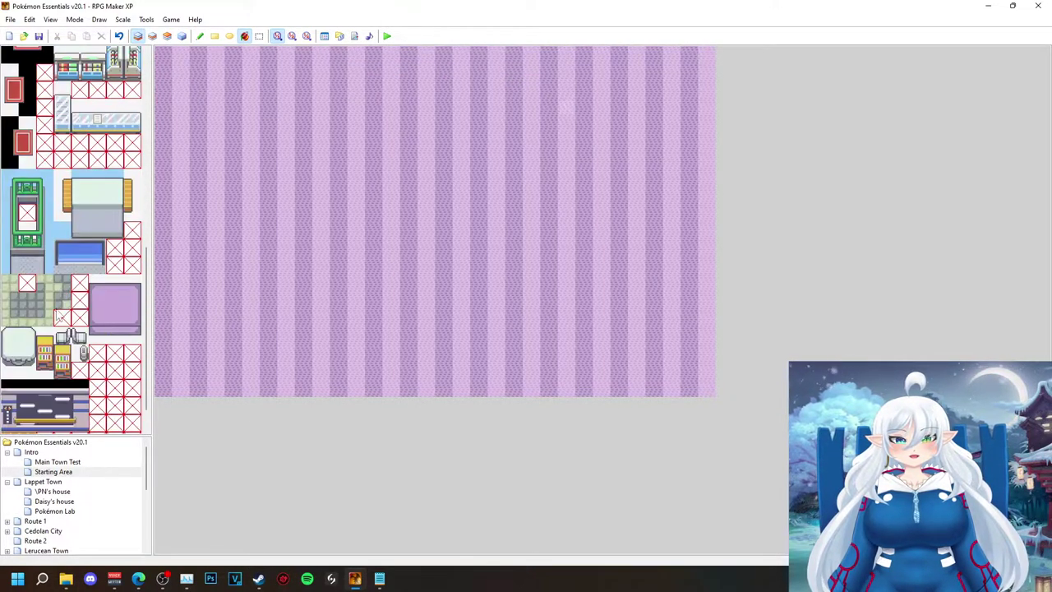
scroll(60, 303, "up", 10)
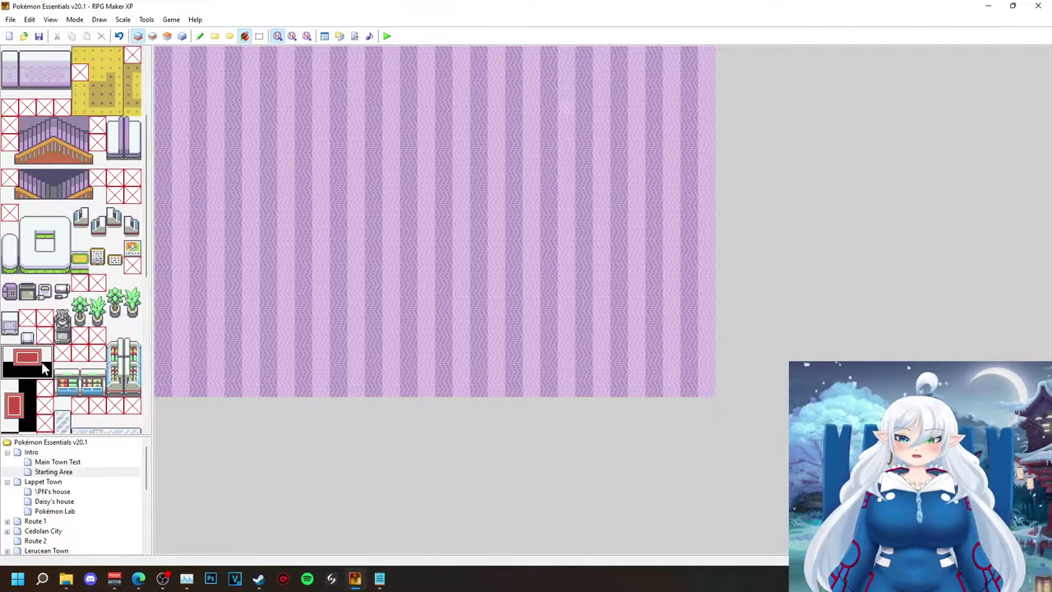
scroll(71, 246, "up", 3)
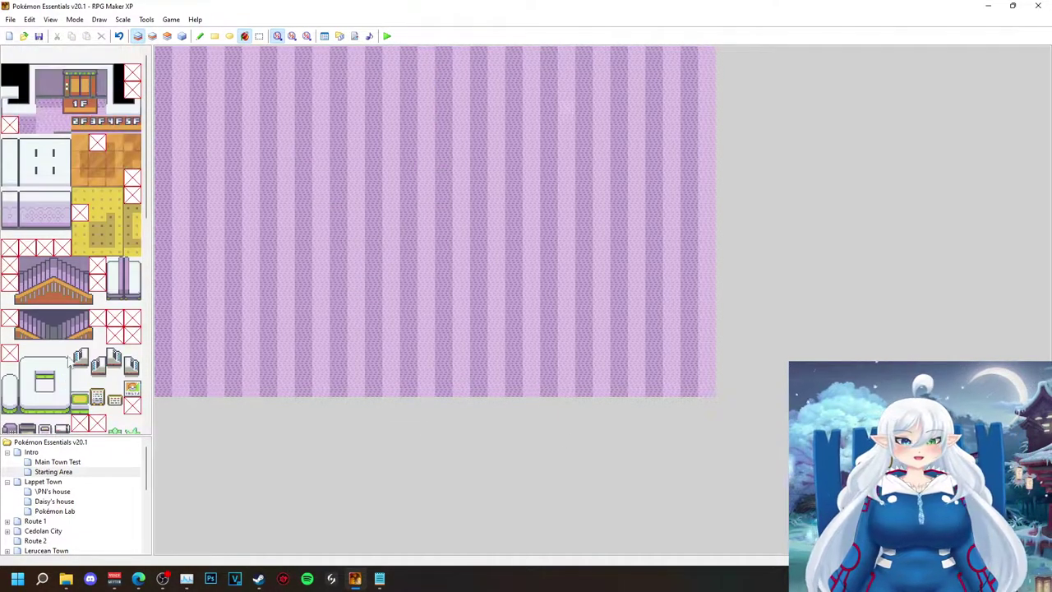
left_click_drag(80, 109, 95, 108)
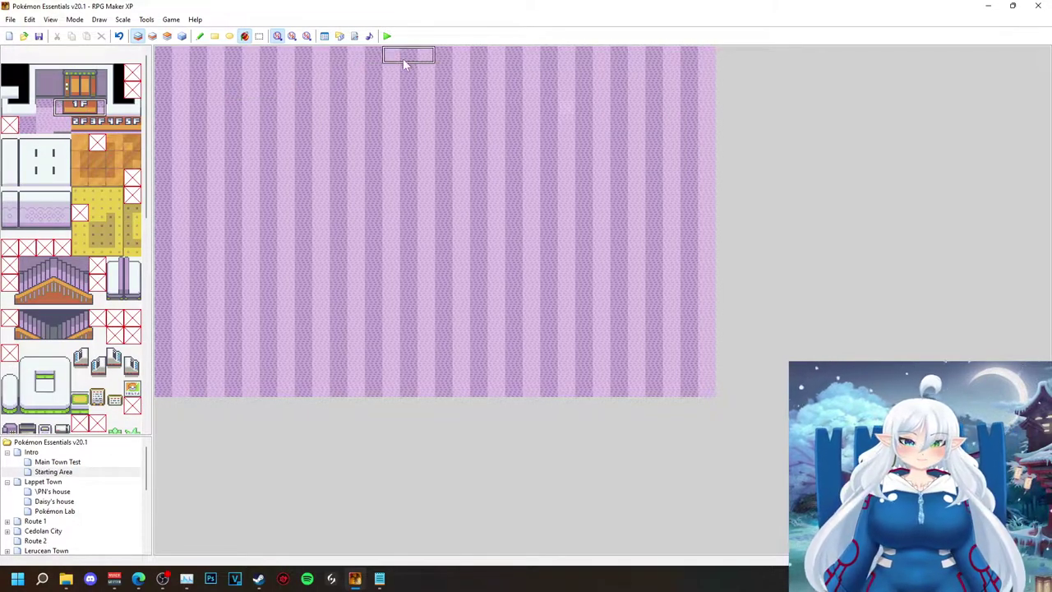
left_click(402, 61)
key("ctrl+z")
left_click(200, 37)
left_click(390, 55)
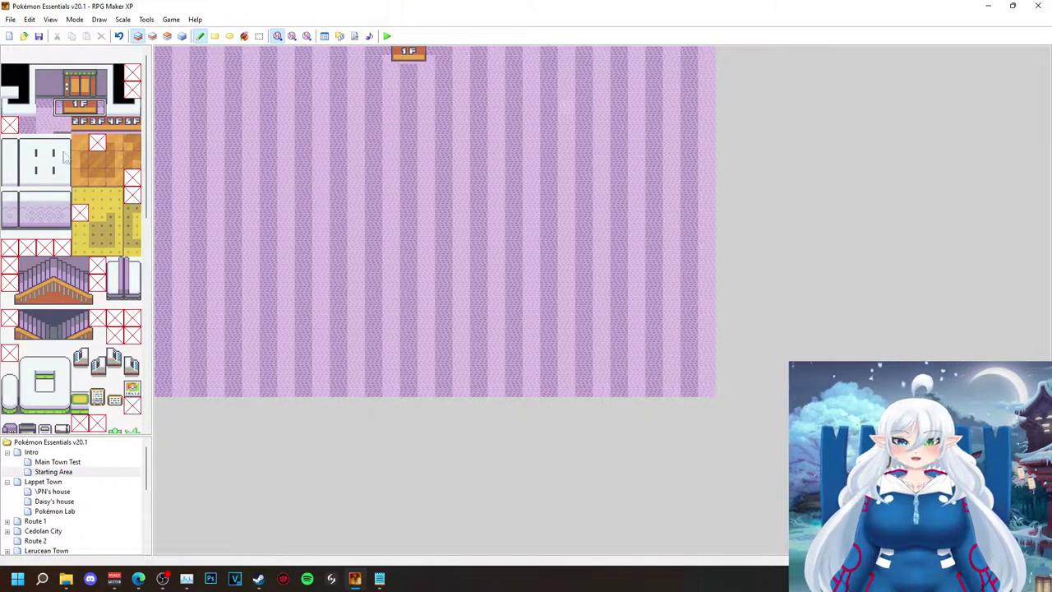
Paint spaced gray stone tiles across the map's upper-left area in four rows of six.
scroll(73, 247, "down", 10)
left_click(28, 265)
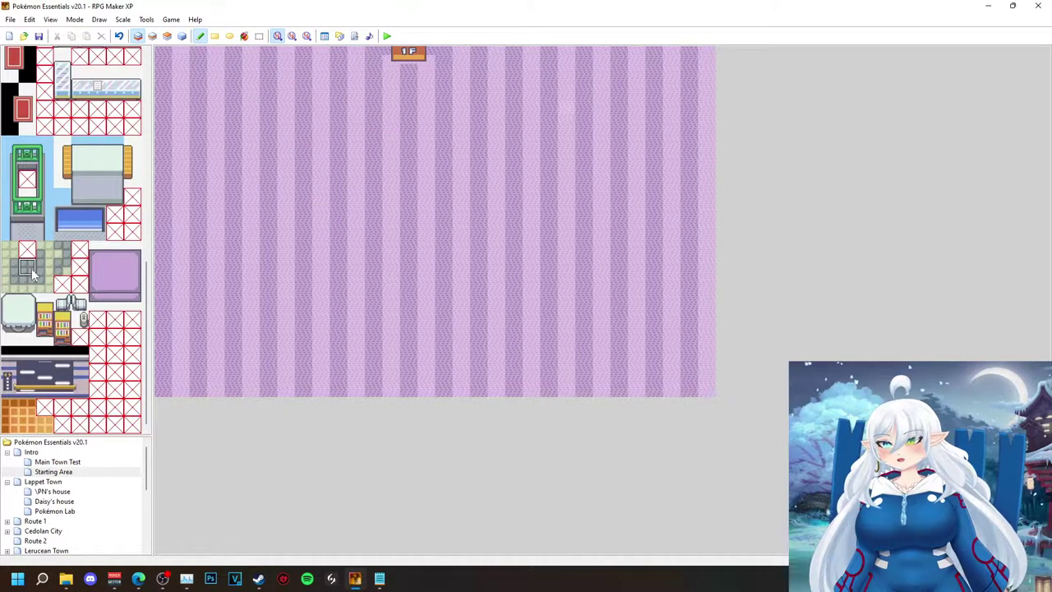
left_click(181, 91)
left_click(215, 90)
left_click(251, 90)
left_click(356, 90)
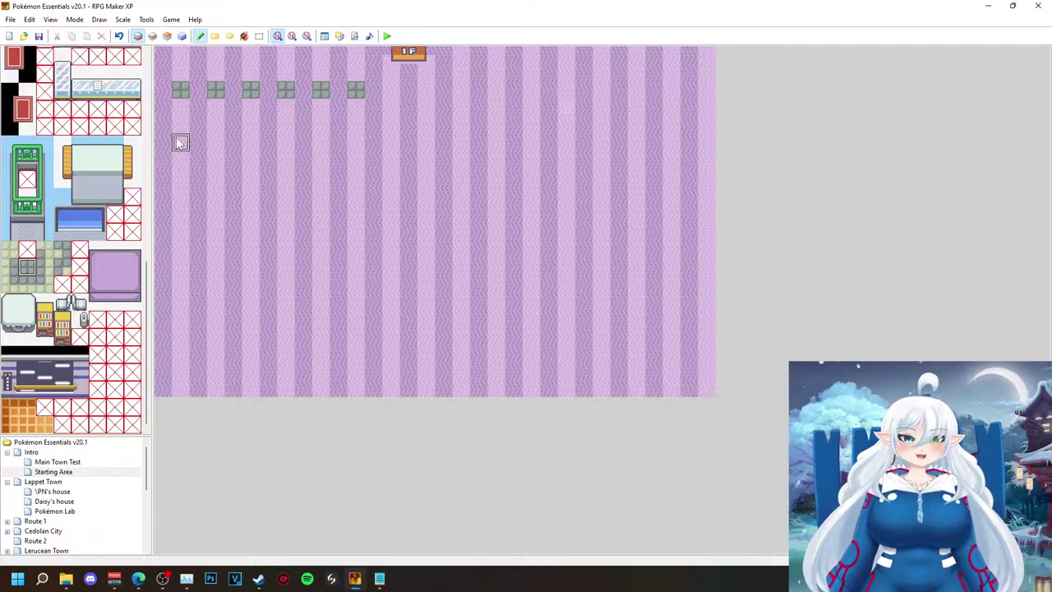
left_click(181, 142)
left_click(321, 142)
left_click(356, 142)
left_click(181, 194)
left_click(215, 195)
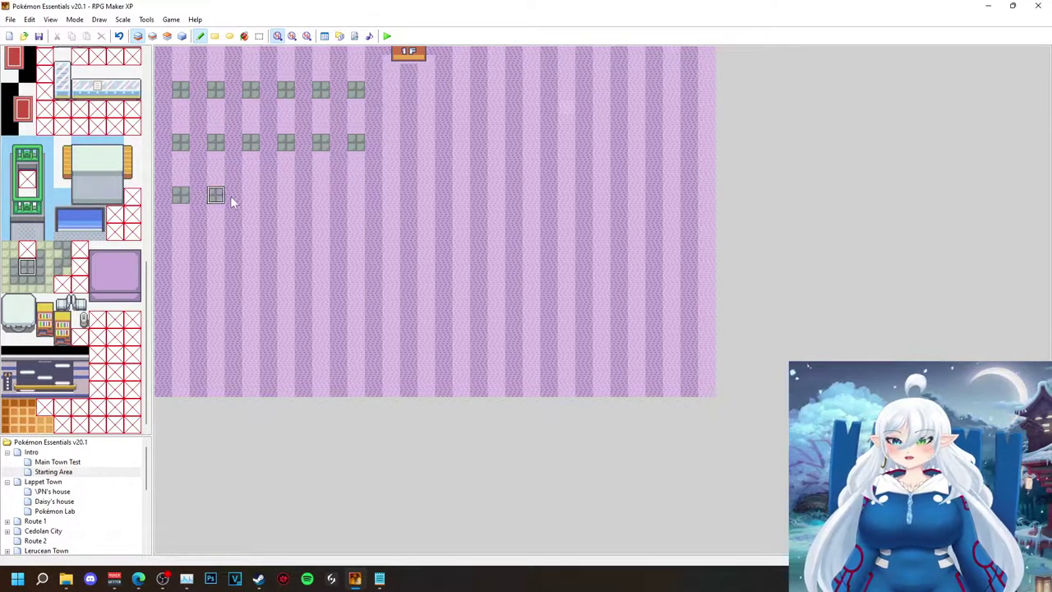
left_click(250, 195)
left_click(286, 195)
left_click(339, 195)
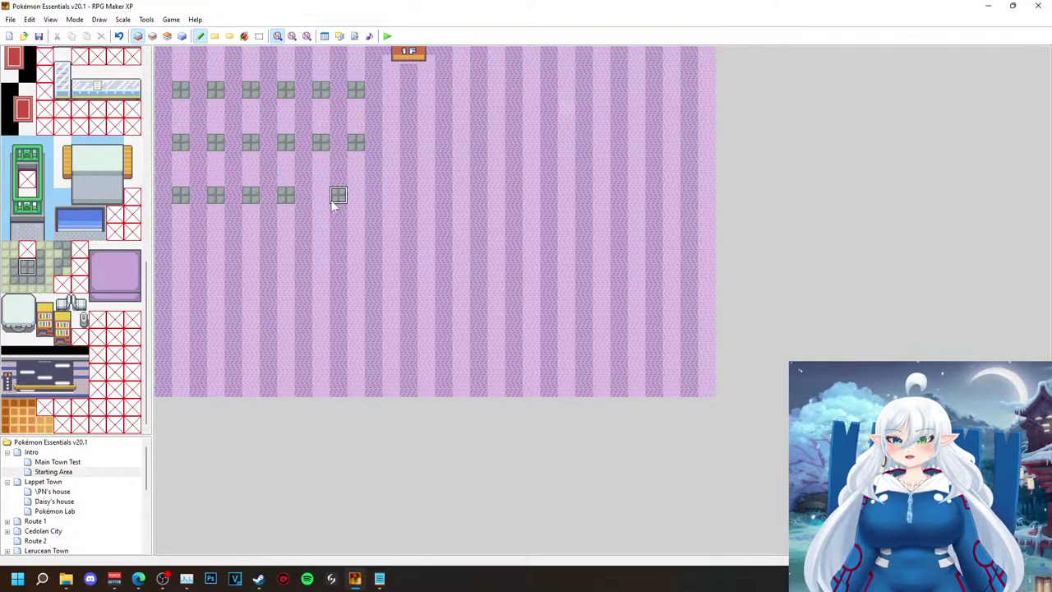
left_click(181, 247)
left_click(215, 247)
left_click(251, 248)
left_click(321, 248)
left_click(356, 248)
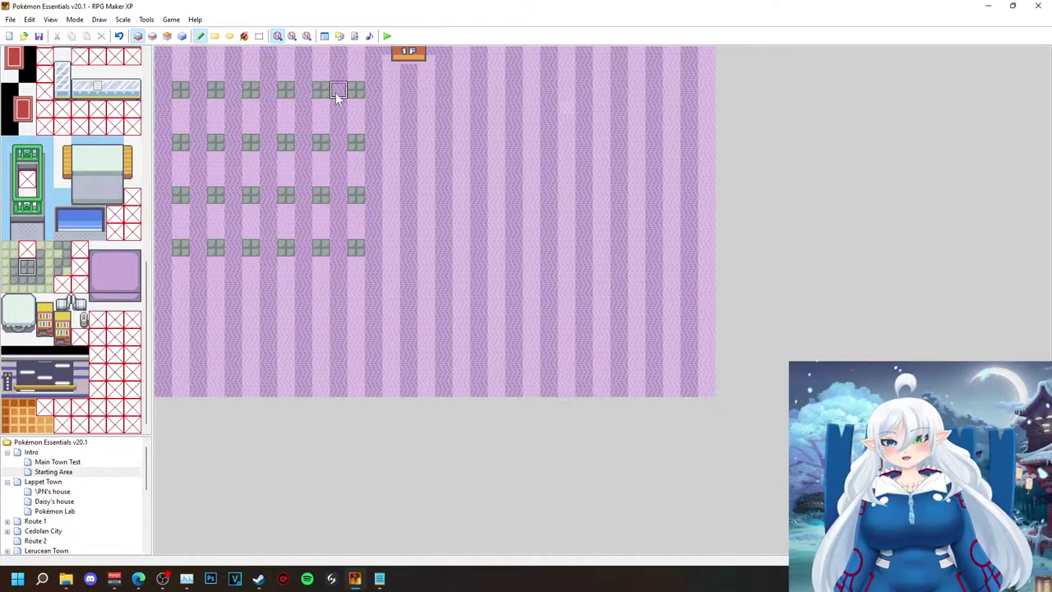
Create an event on the last gray tile of the first row using the trainer_POKEMONTRAINER_May character graphic.
left_click(182, 36)
double_click(356, 90)
double_click(372, 323)
scroll(416, 180, "down", 7)
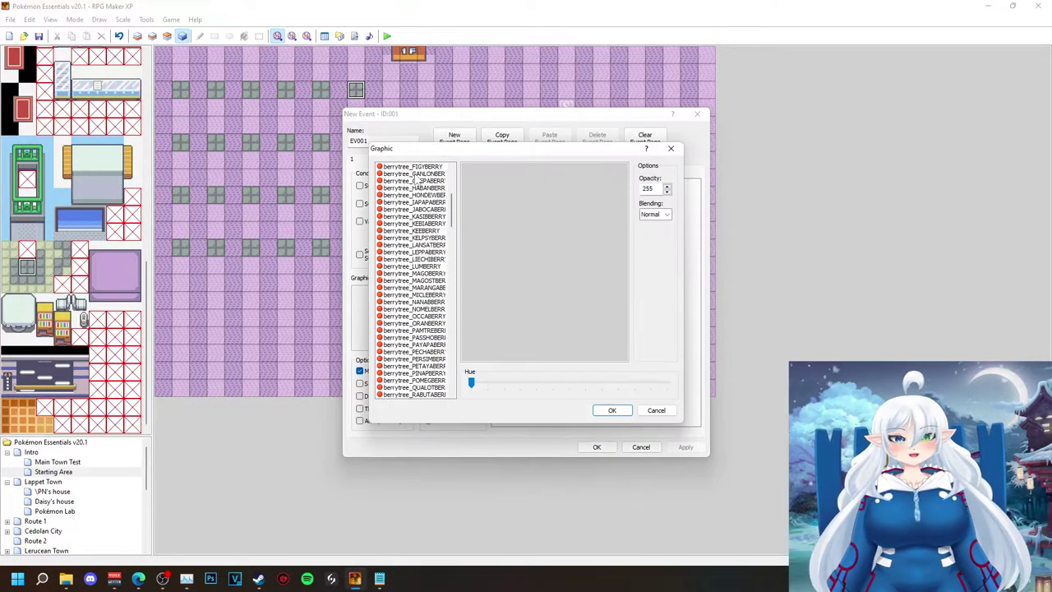
scroll(415, 181, "up", 7)
left_click(436, 181)
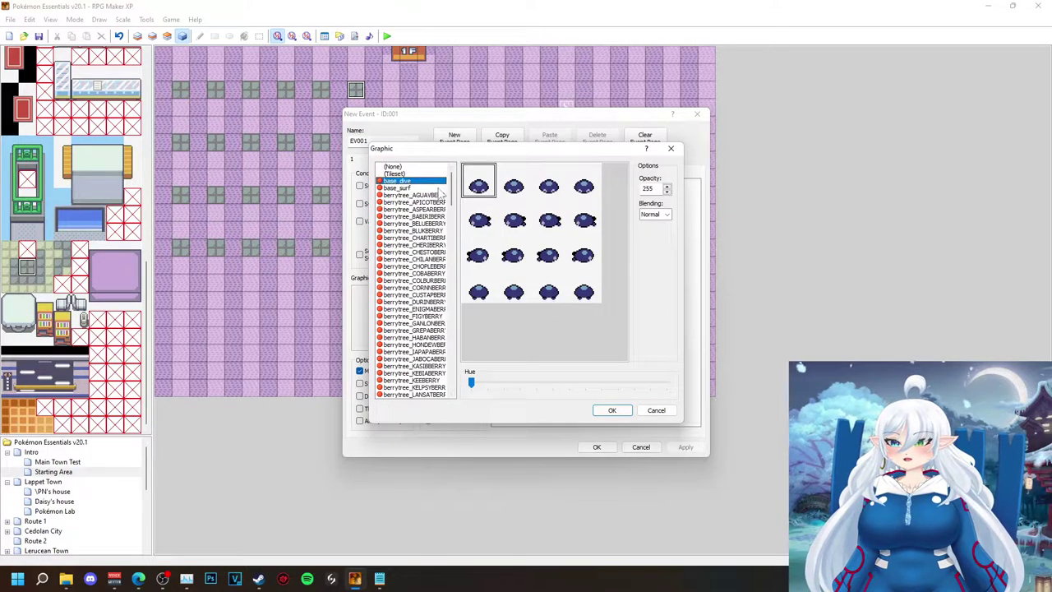
left_click_drag(451, 197, 449, 291)
left_click(420, 230)
scroll(417, 260, "down", 16)
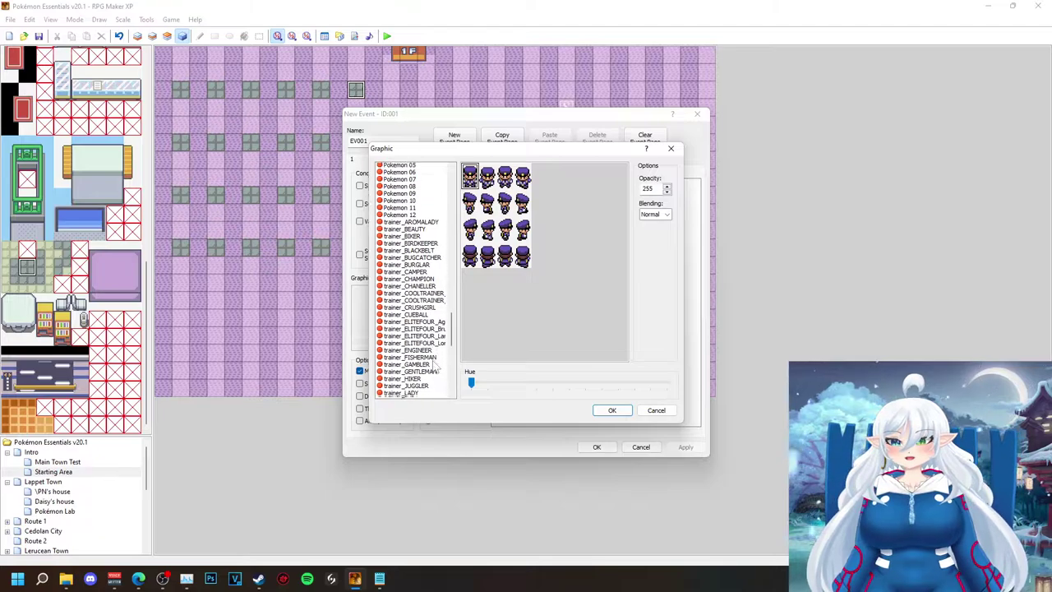
scroll(434, 367, "down", 2)
left_click(433, 371)
scroll(434, 361, "down", 10)
left_click(437, 258)
left_click(438, 252)
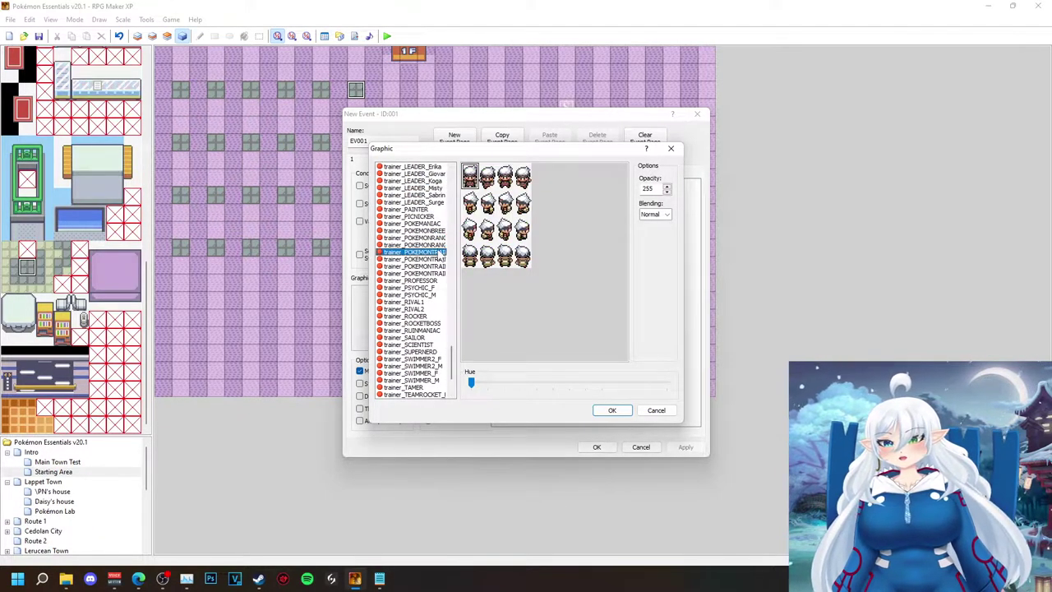
left_click(438, 260)
left_click(427, 267)
left_click(427, 273)
left_click(426, 267)
double_click(427, 267)
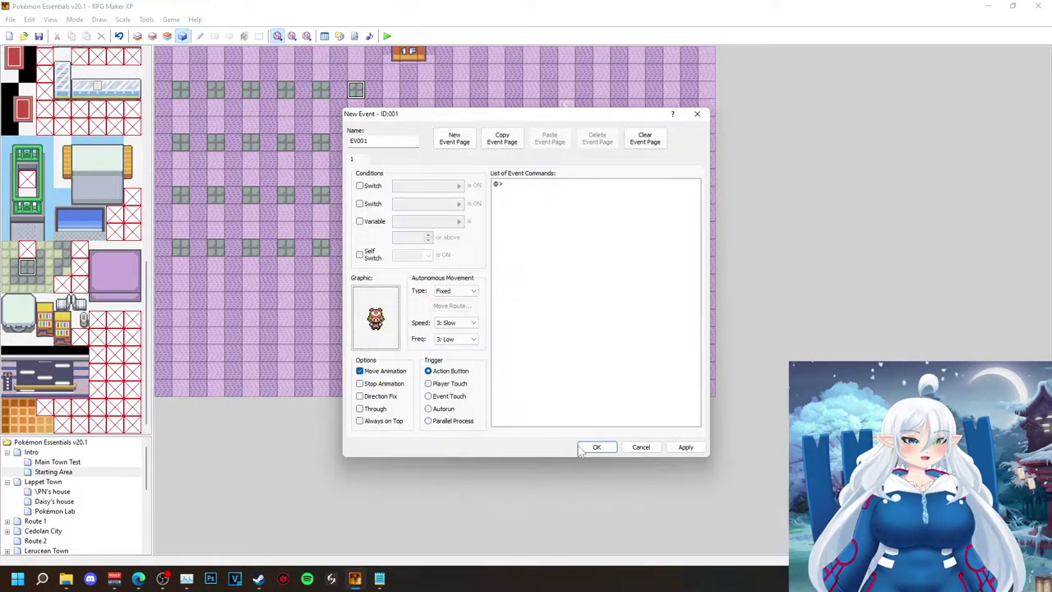
left_click(596, 447)
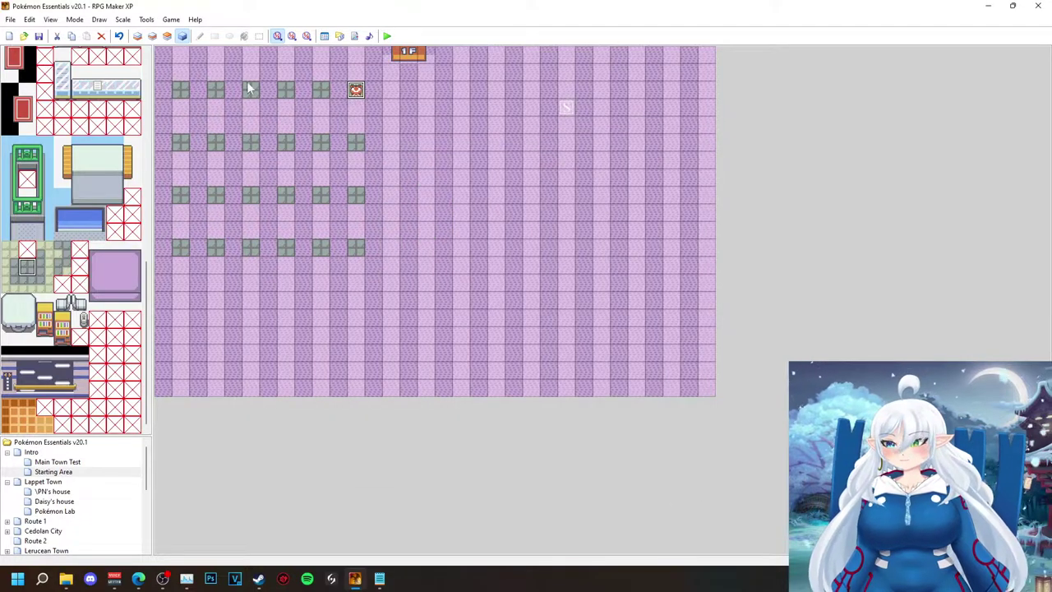
Launch a playtest of the game.
left_click(387, 36)
left_click(491, 310)
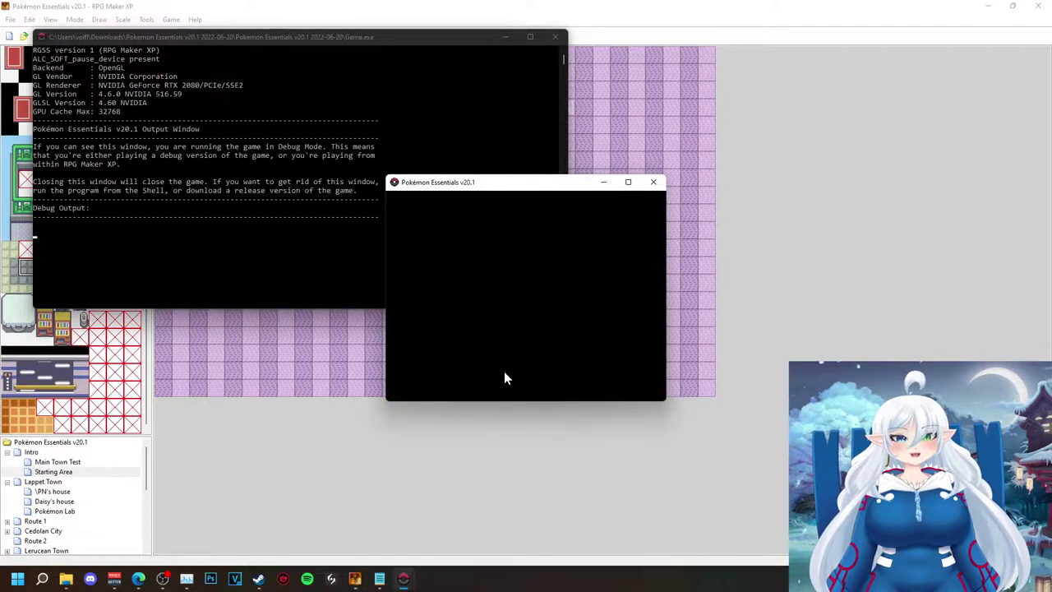
Start the game to view the Starting Area map and end the playtest.
key("Return")
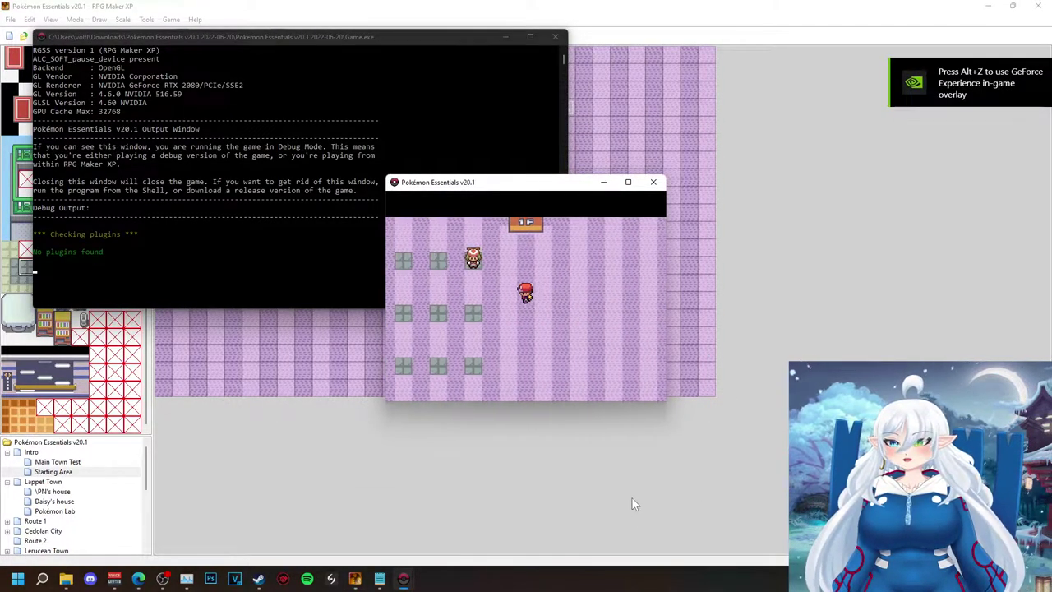
left_click(653, 182)
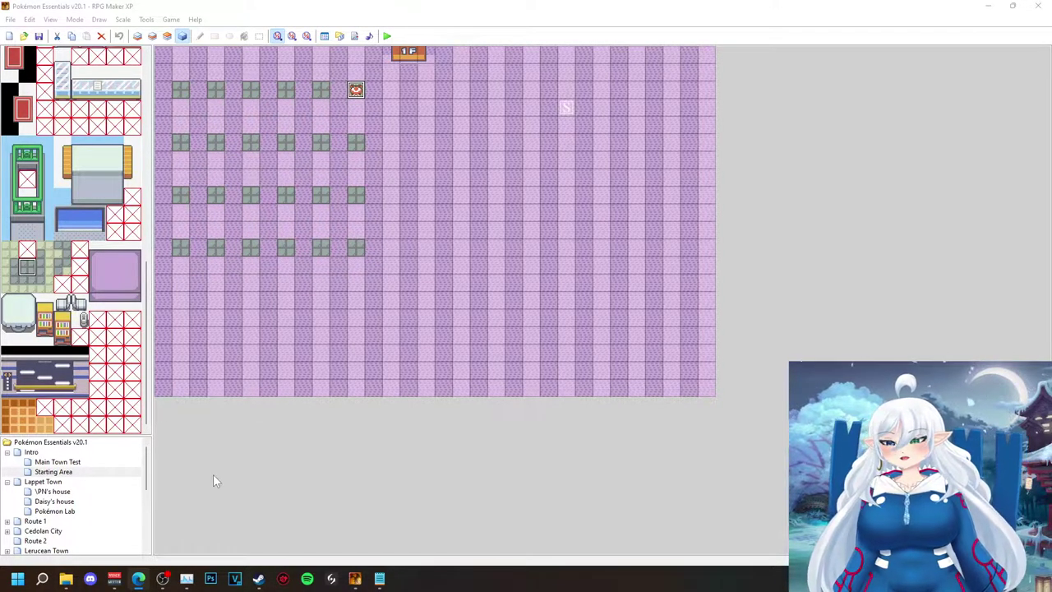
Add a Show Text command reading "Change To May" to the trainer event in the first row of tiles.
double_click(395, 104)
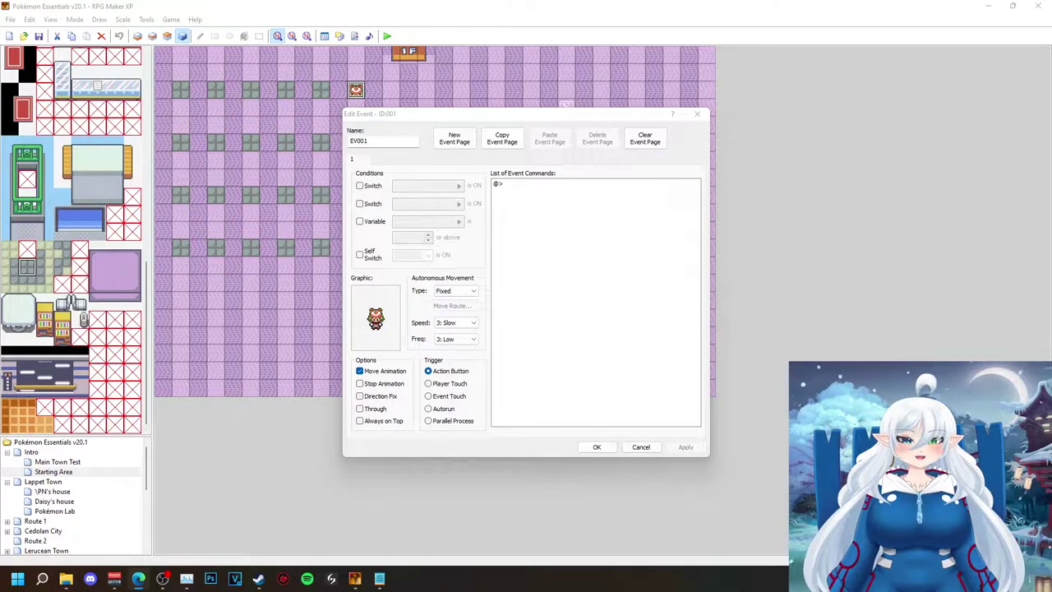
double_click(534, 206)
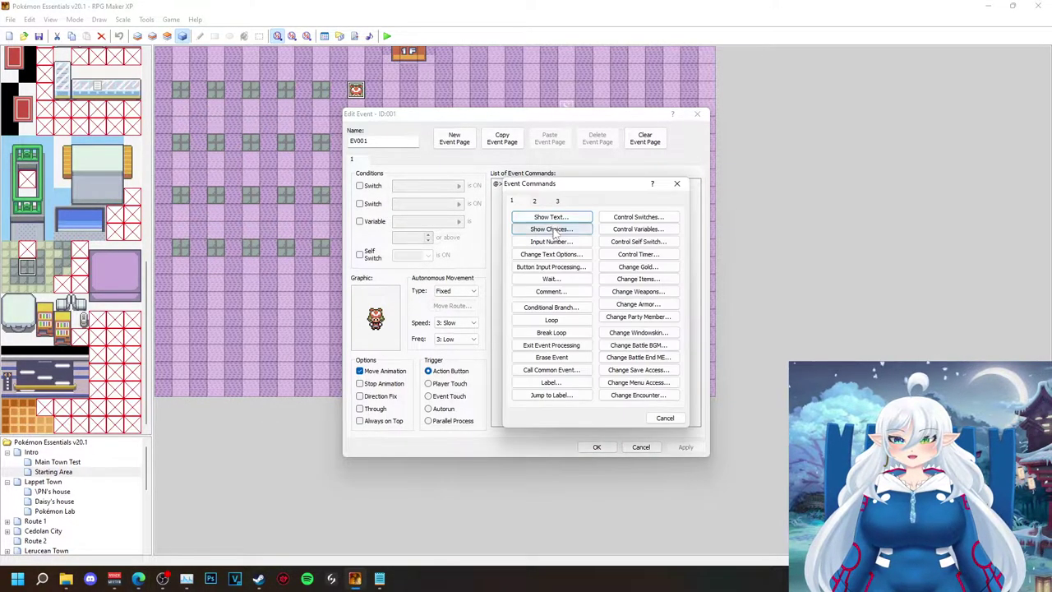
left_click(553, 216)
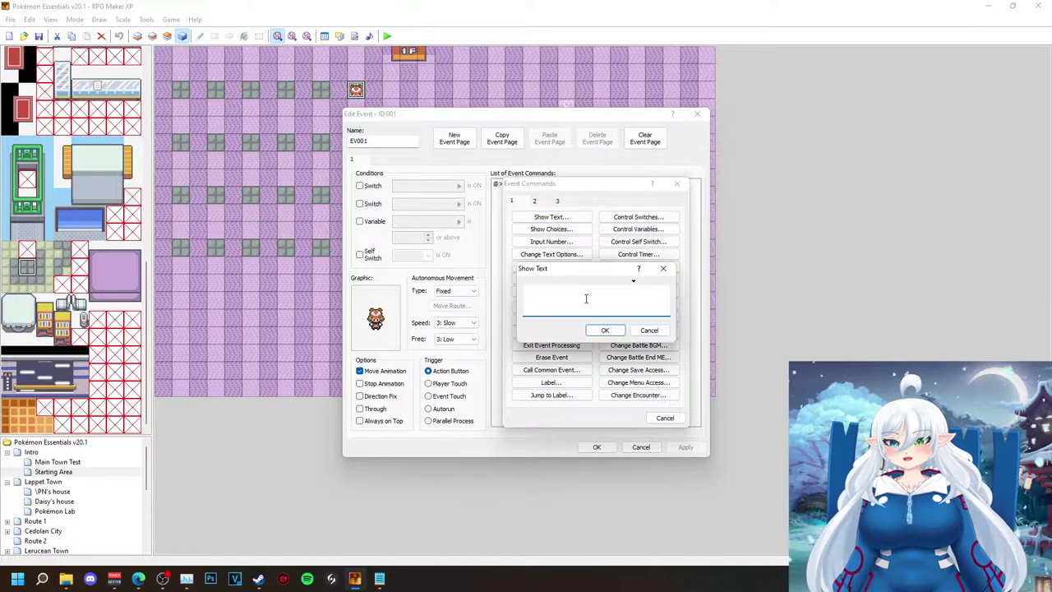
key("Escape")
left_click(534, 201)
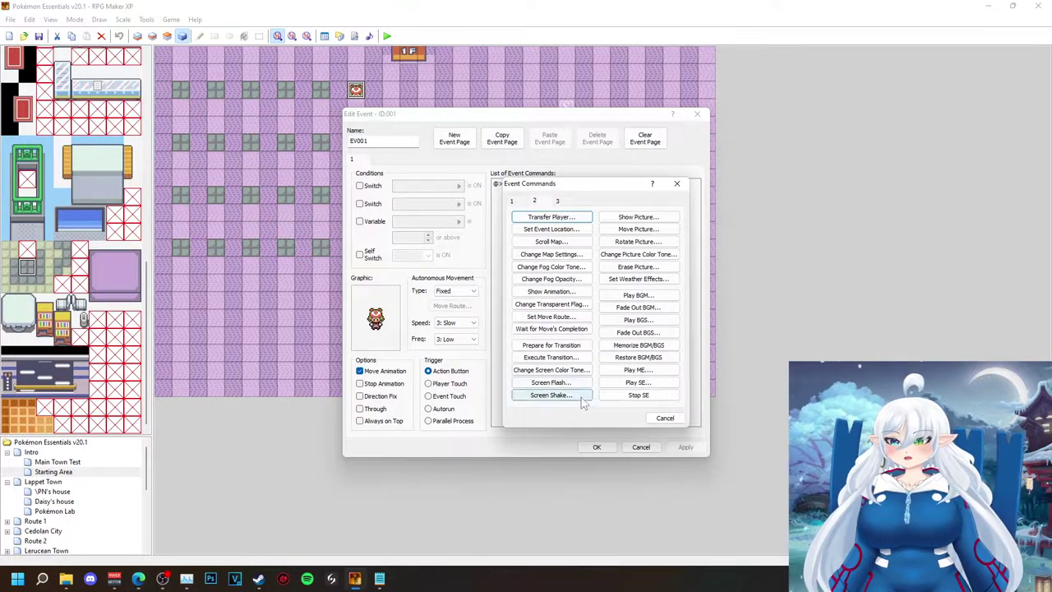
left_click(557, 200)
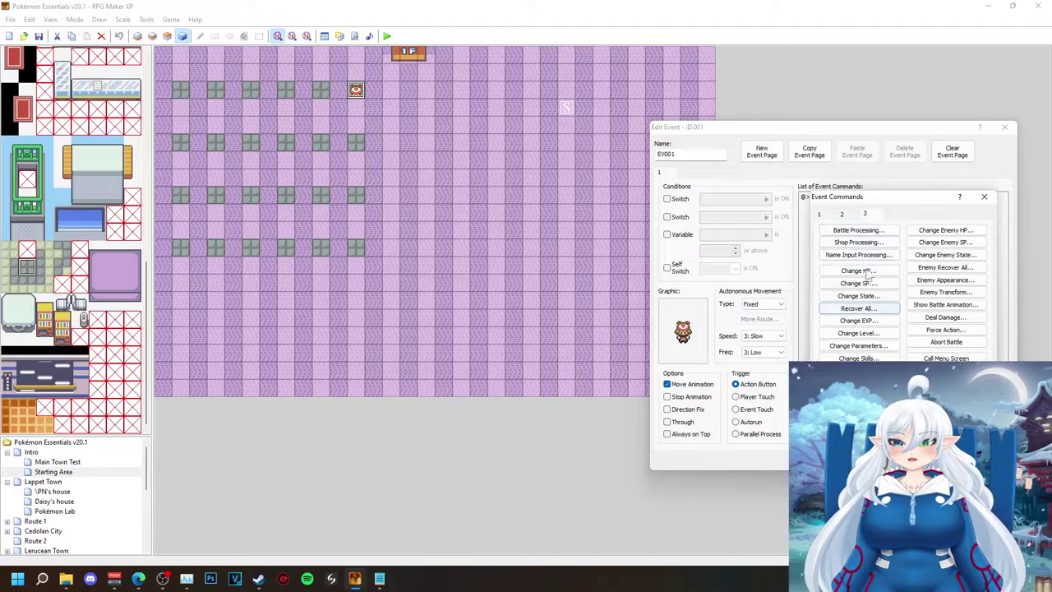
left_click(819, 214)
left_click(858, 231)
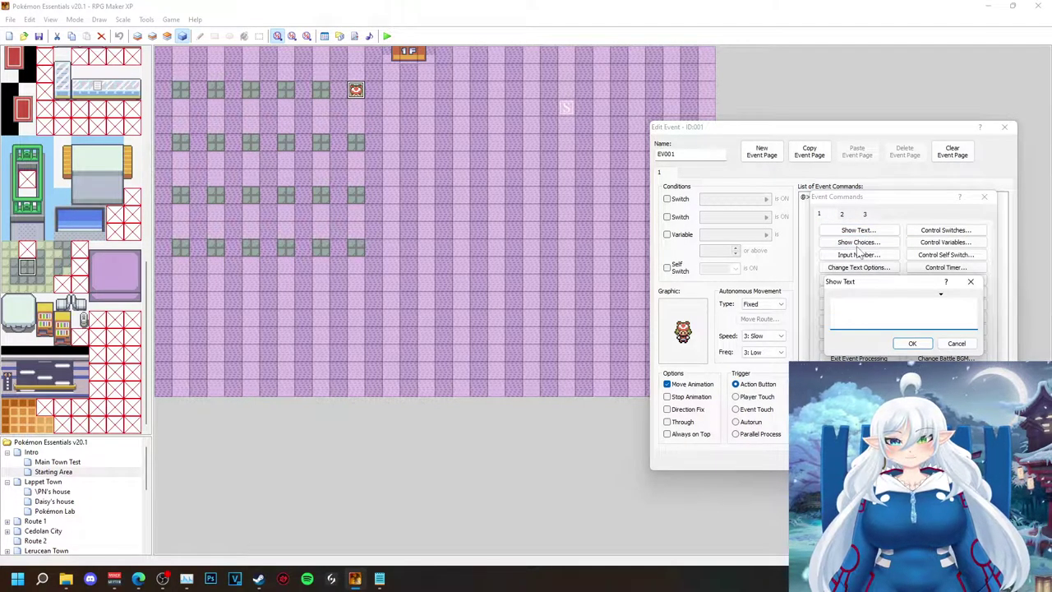
left_click(912, 344)
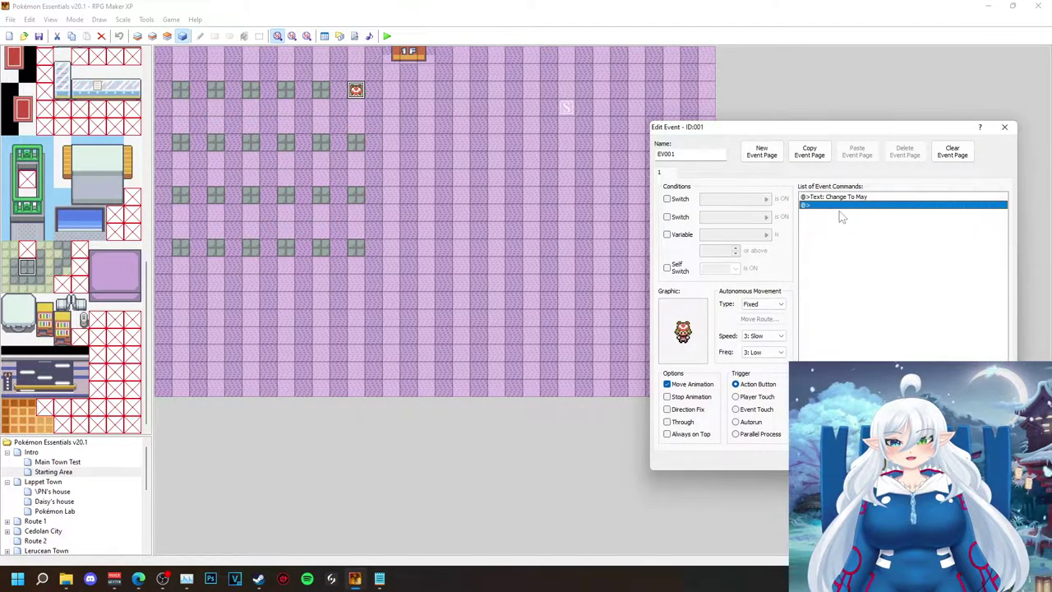
Add a Script command below the message with the line $player.trainer_type.
double_click(822, 204)
left_click(864, 214)
left_click(944, 343)
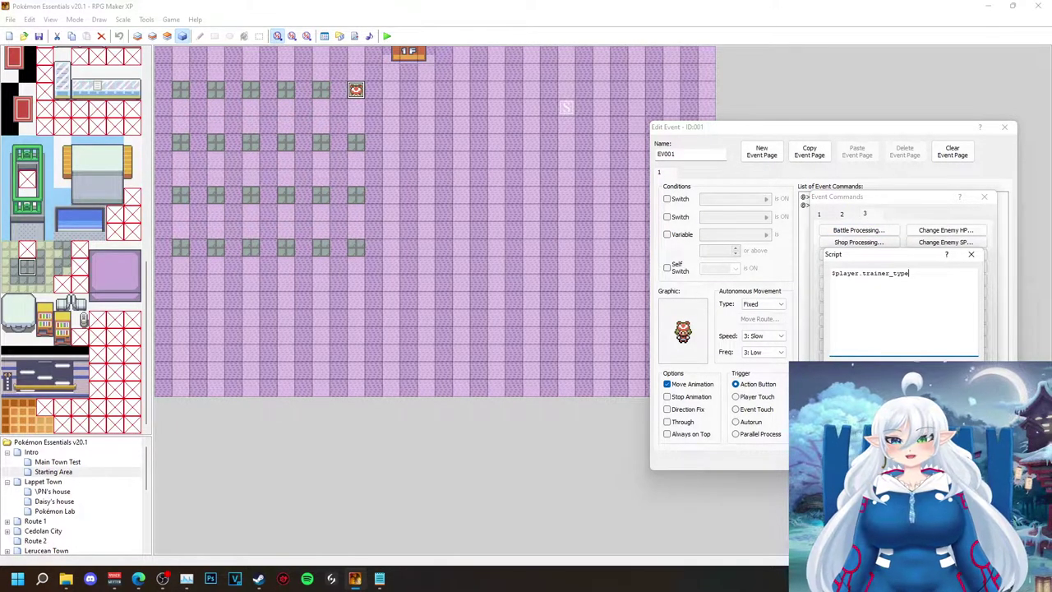
Copy the May graphic's file name from the Characters folder into the script as a second line, trainer_POKEMONTRAINER_May, and save the event.
left_click(66, 578)
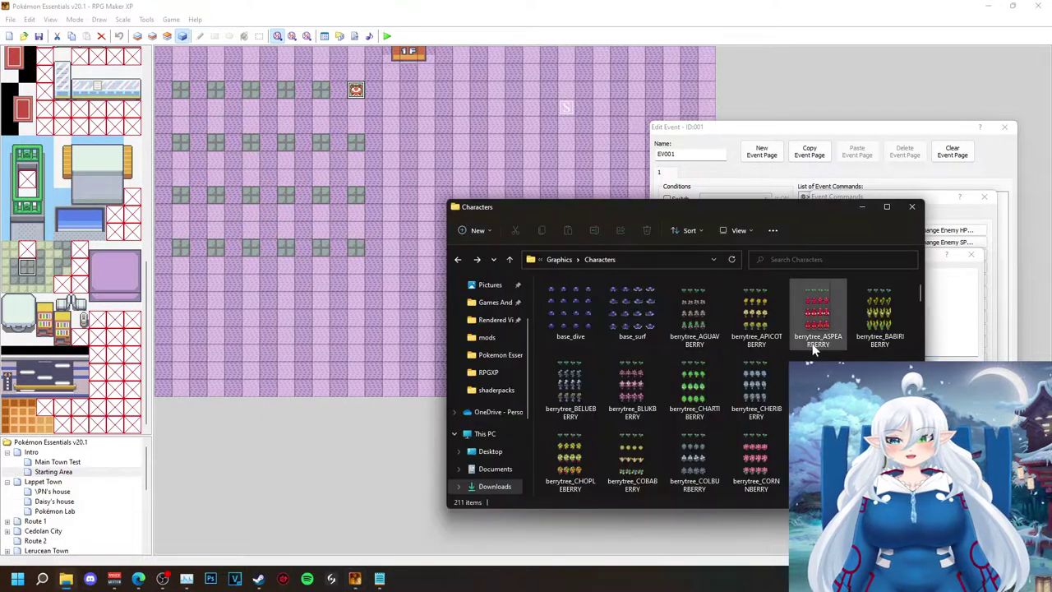
left_click(832, 259)
type("may")
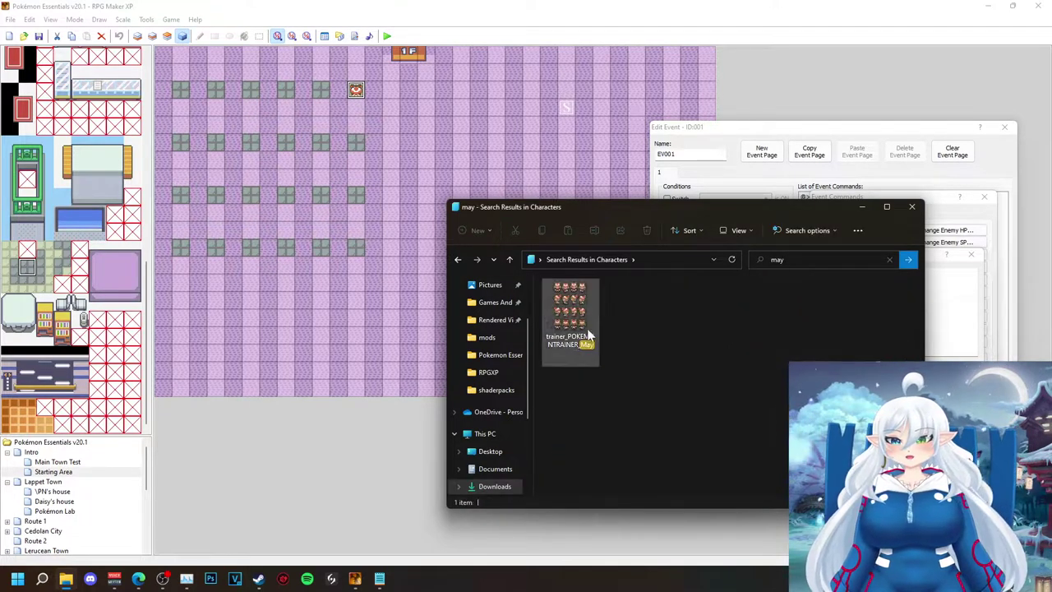
left_click(587, 332)
key("ctrl+c")
key("F2")
left_click(952, 289)
key("ctrl+v")
left_click(910, 370)
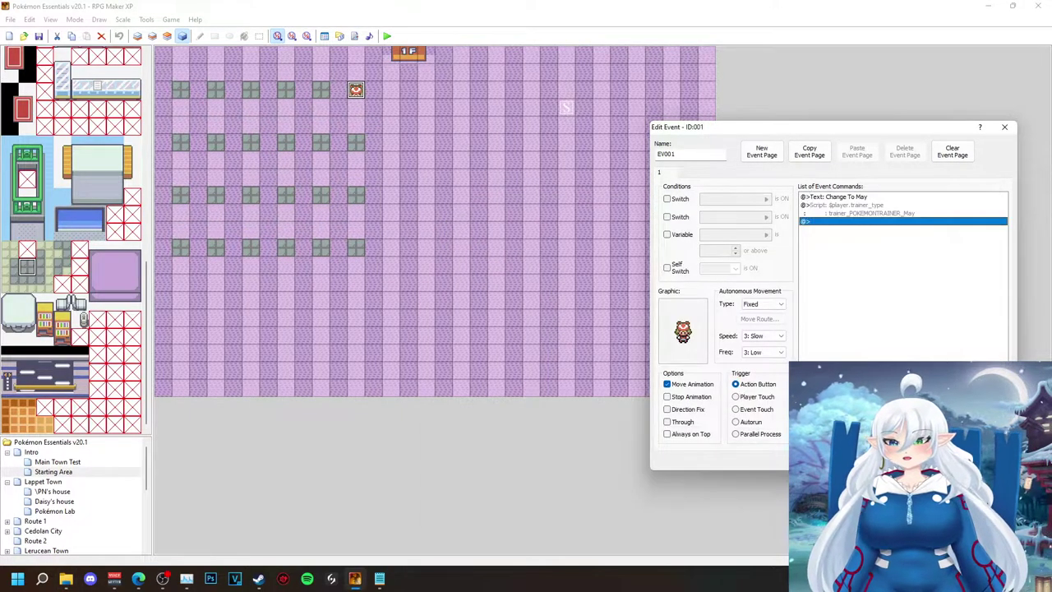
left_click(887, 457)
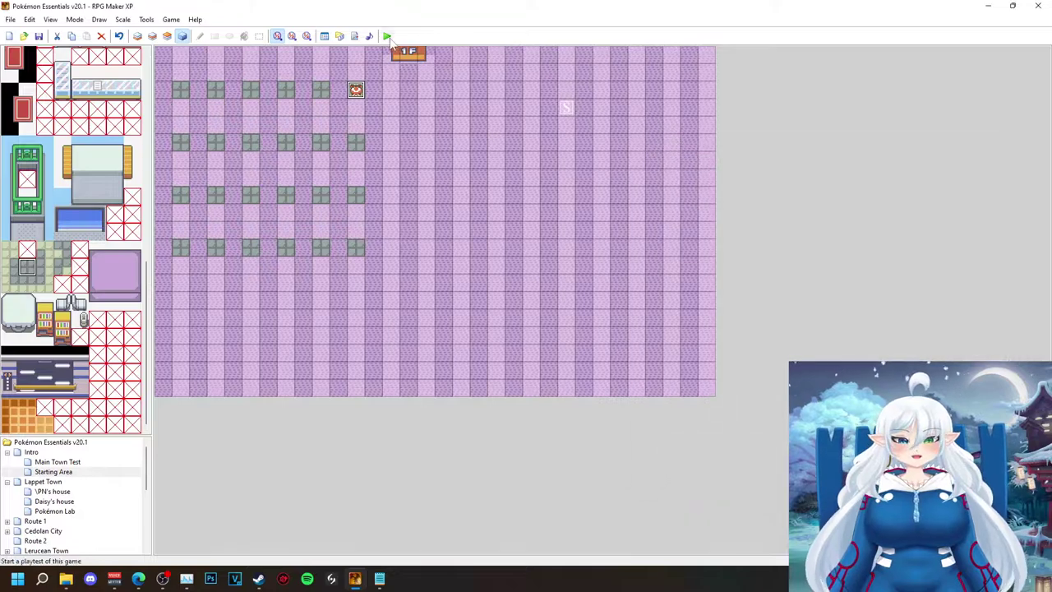
Playtest a new game, interact with the May trainer event, and end the test.
left_click(387, 36)
left_click(493, 310)
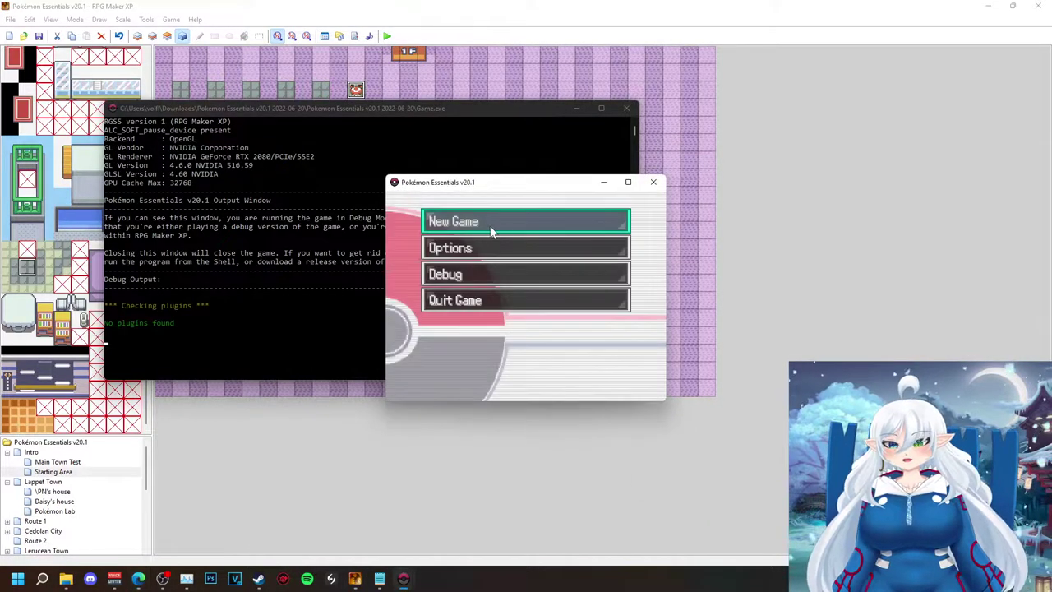
key("Return")
key("Up")
key("Return")
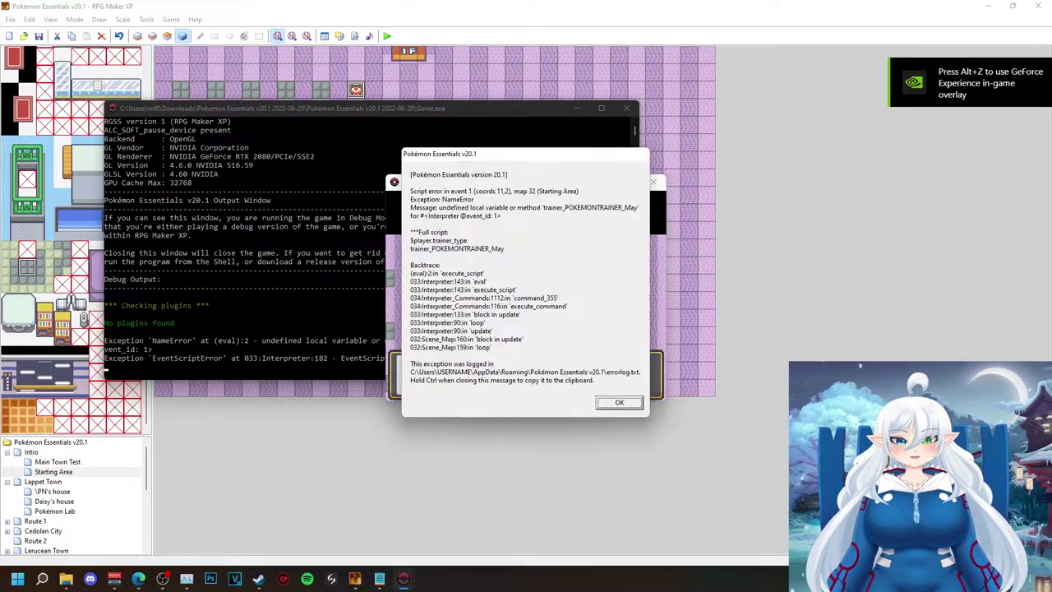
left_click(619, 401)
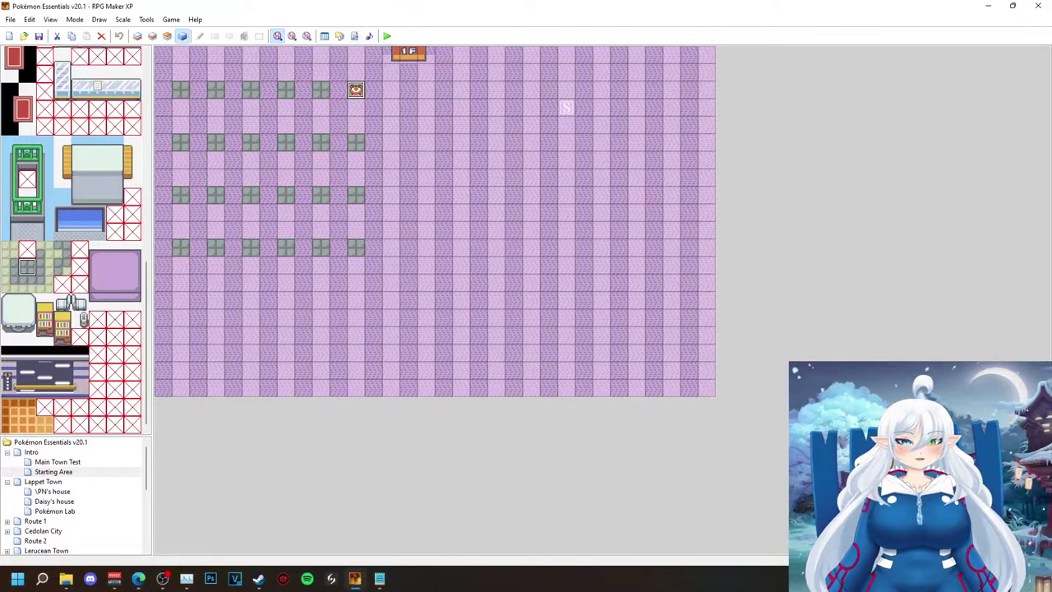
Compare the trainer types in the metadata file with the May graphic's file name and reopen the May event for editing.
key("alt+Tab")
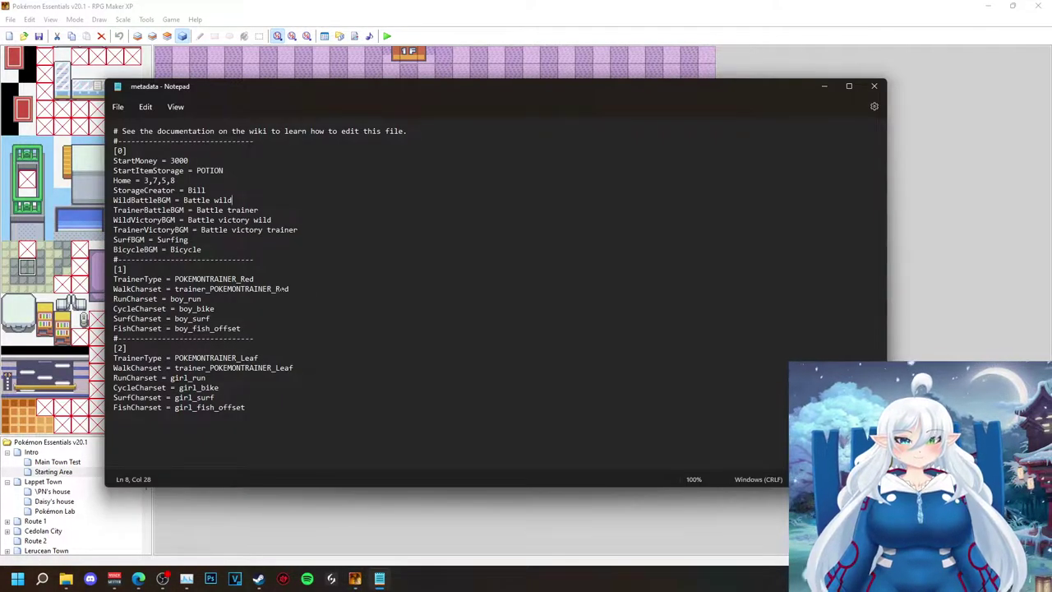
key("alt+Tab")
left_click(66, 579)
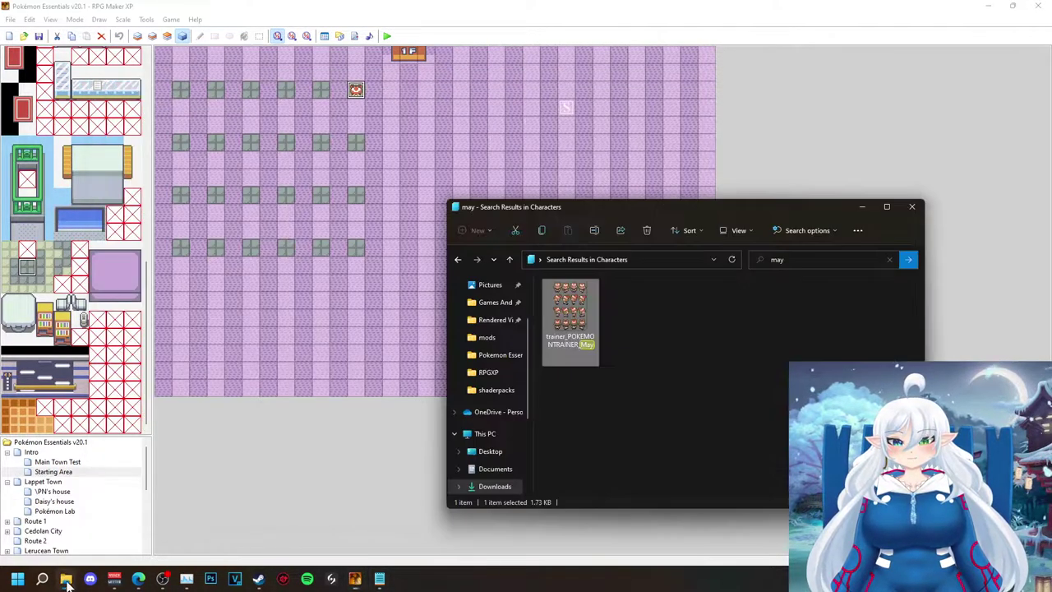
key("F2")
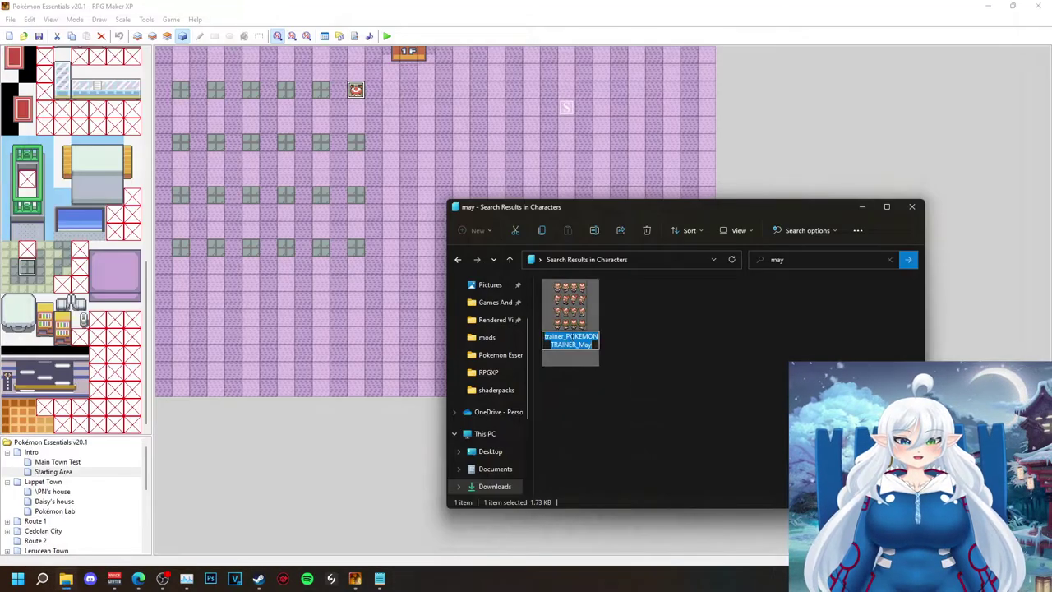
left_click(566, 336)
key("alt+Tab")
double_click(355, 89)
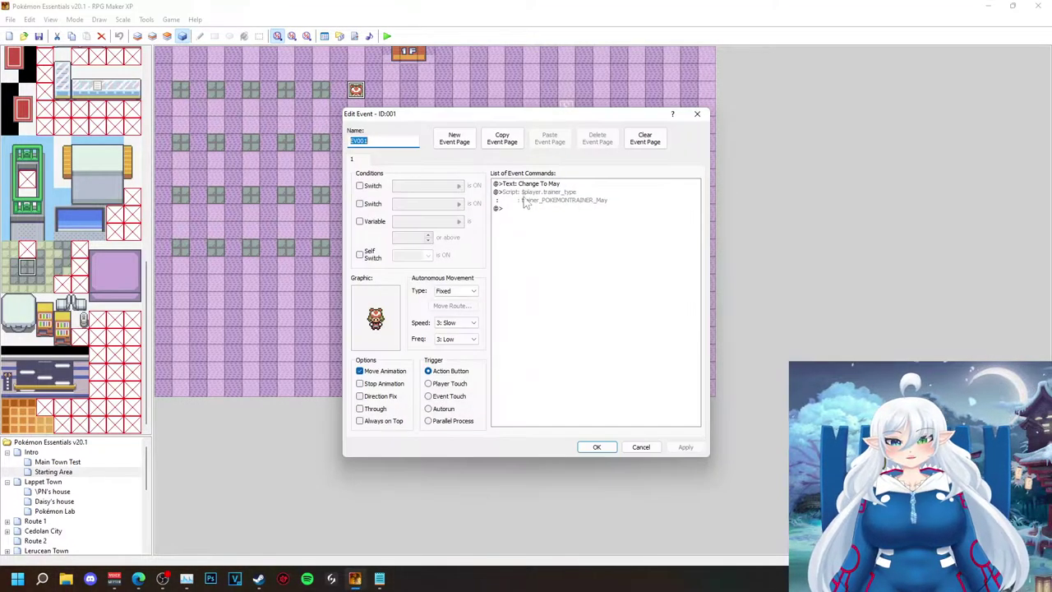
left_click(524, 200)
right_click(547, 201)
double_click(540, 280)
left_click(659, 397)
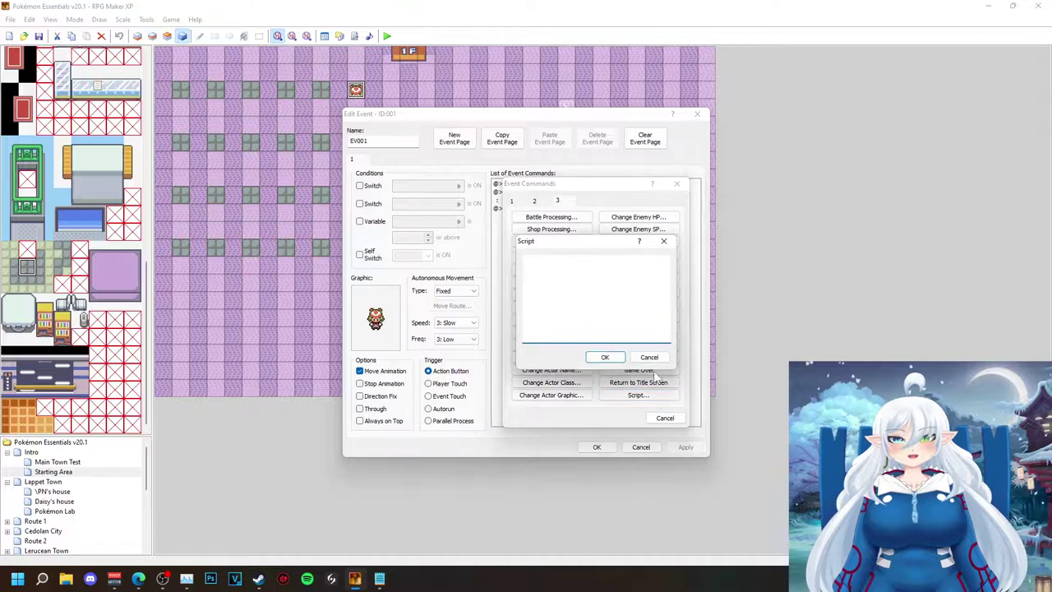
key("Escape")
key("Escape")
Shorten the second line of the event's script to POKEMONTRAINER_May and save the event.
left_click(548, 202)
right_click(521, 192)
left_click(547, 210)
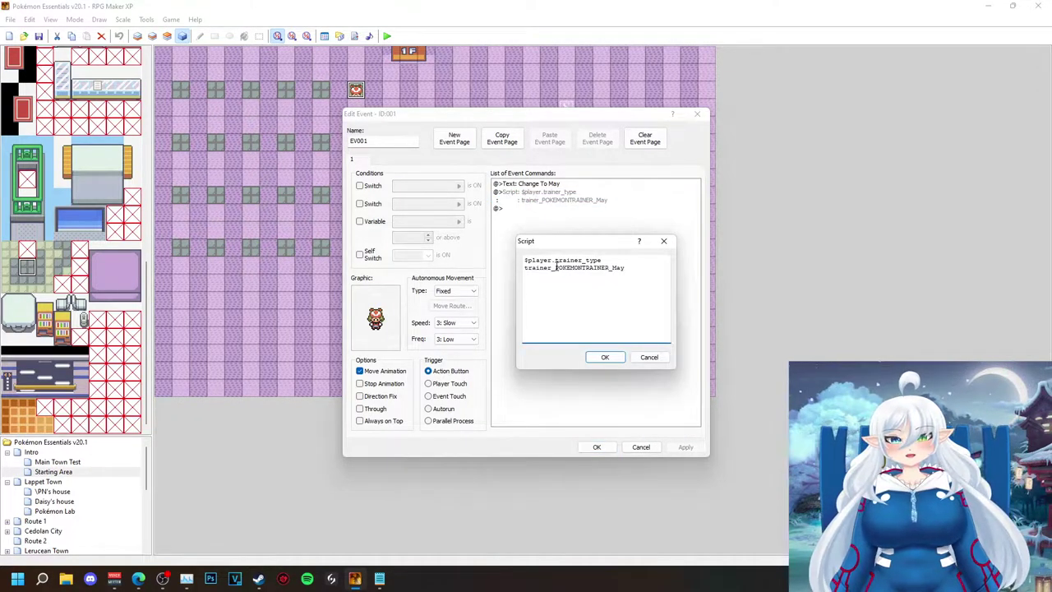
key("BackSpace")
key("BackSpace")
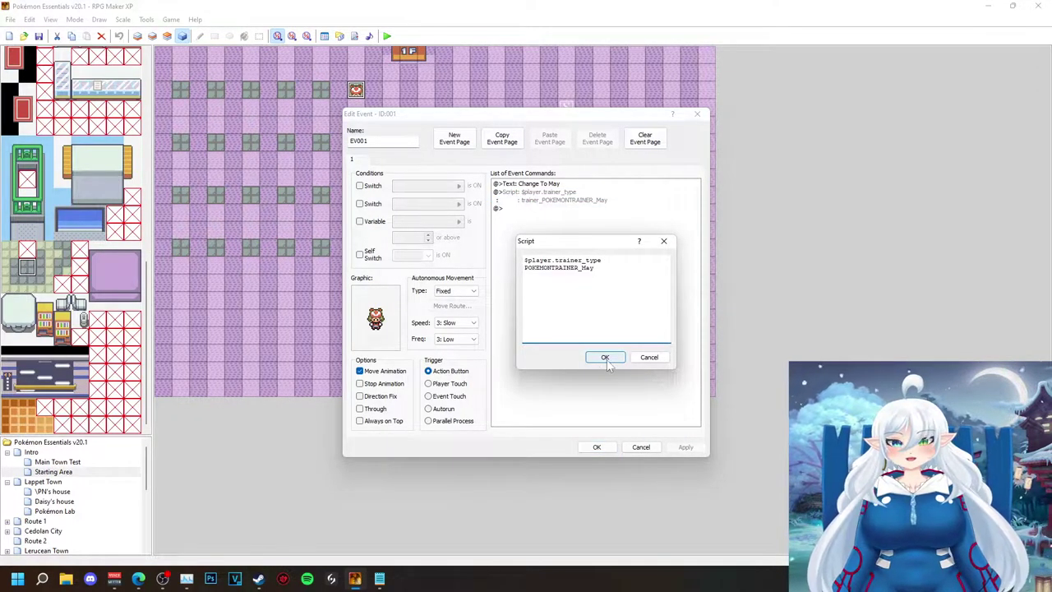
left_click(604, 356)
left_click(603, 446)
Run another playtest and interact with the May trainer event to test the edited script.
key("F12")
key("Return")
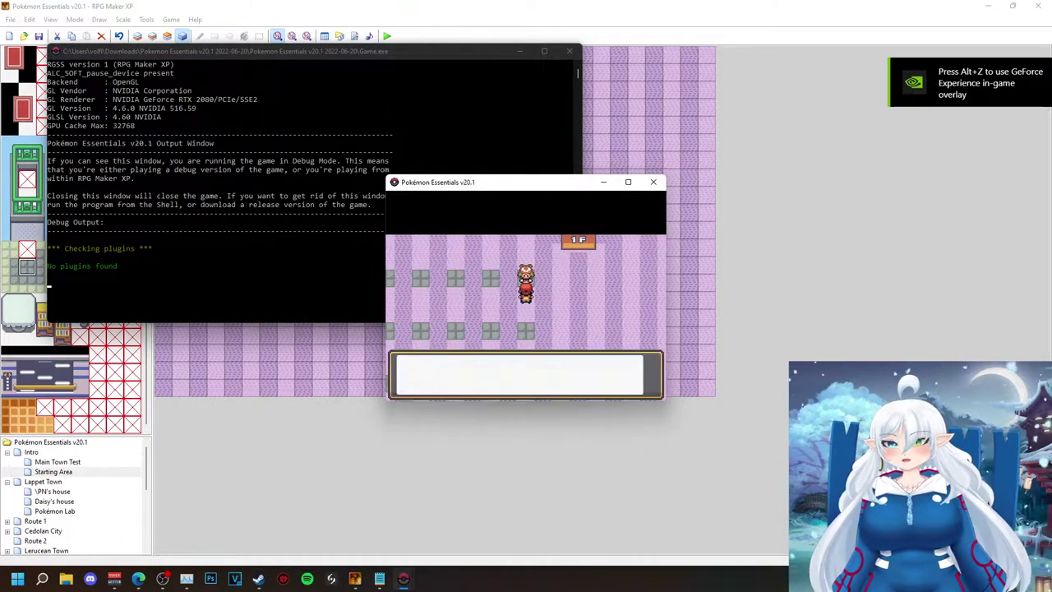
key("Return")
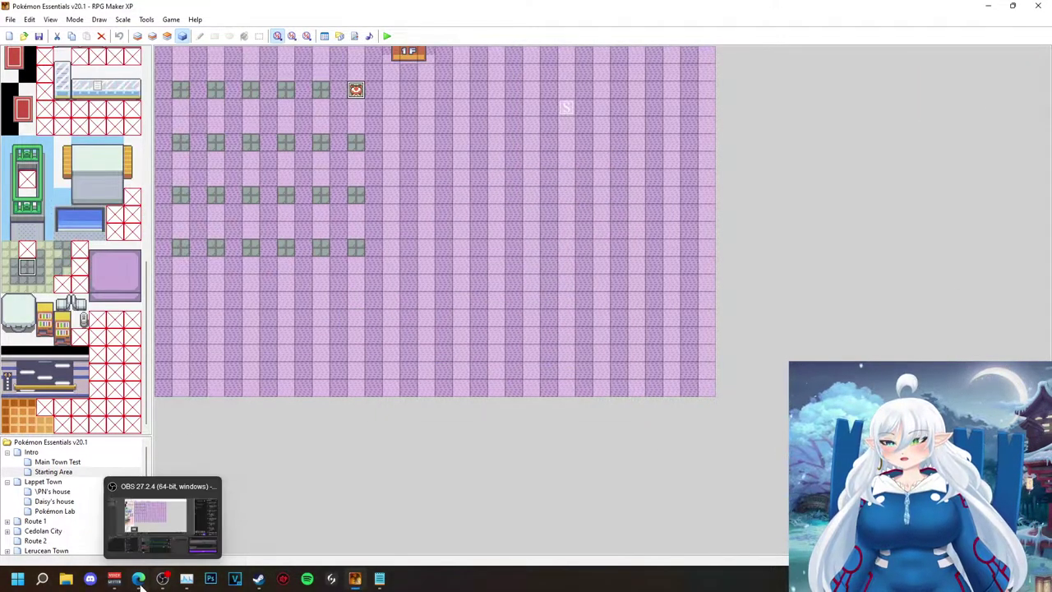
Browse the project's Graphics folder and open the Characters folder to examine its sprite files.
left_click(65, 578)
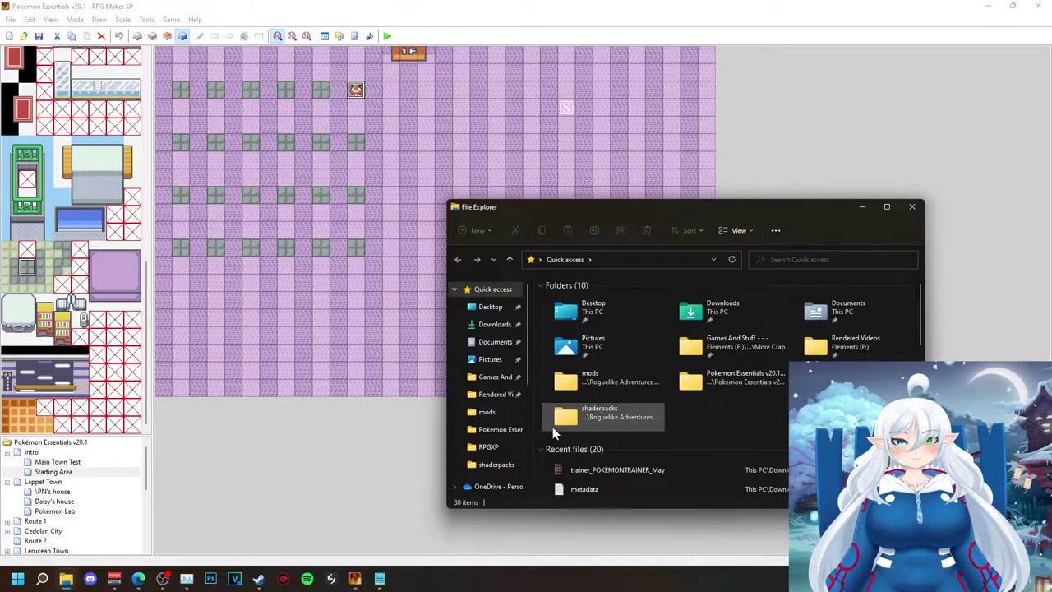
left_click(501, 429)
double_click(564, 348)
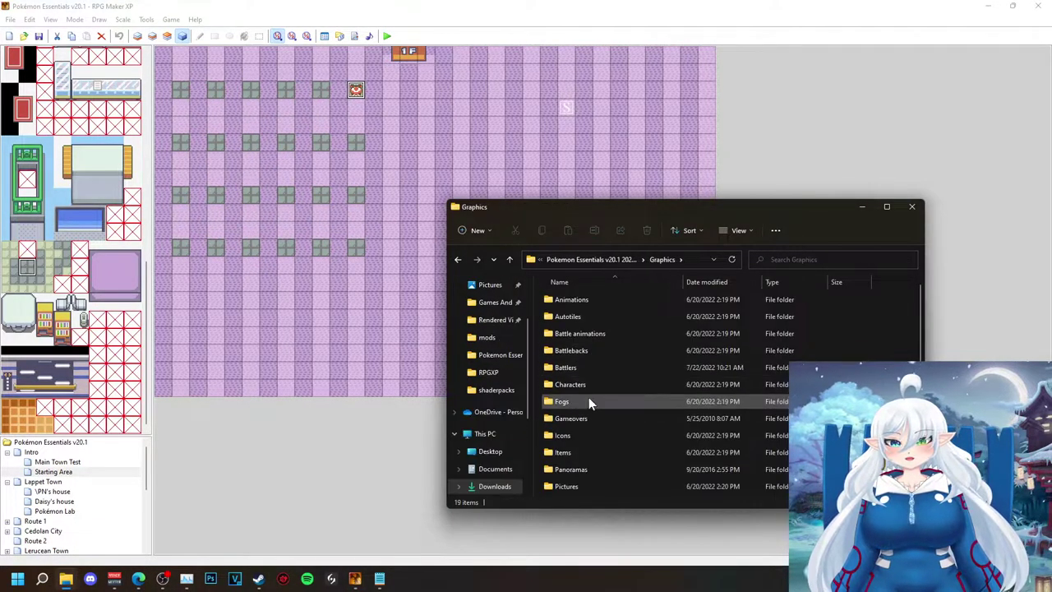
scroll(580, 415, "down", 2)
scroll(581, 402, "up", 2)
double_click(578, 367)
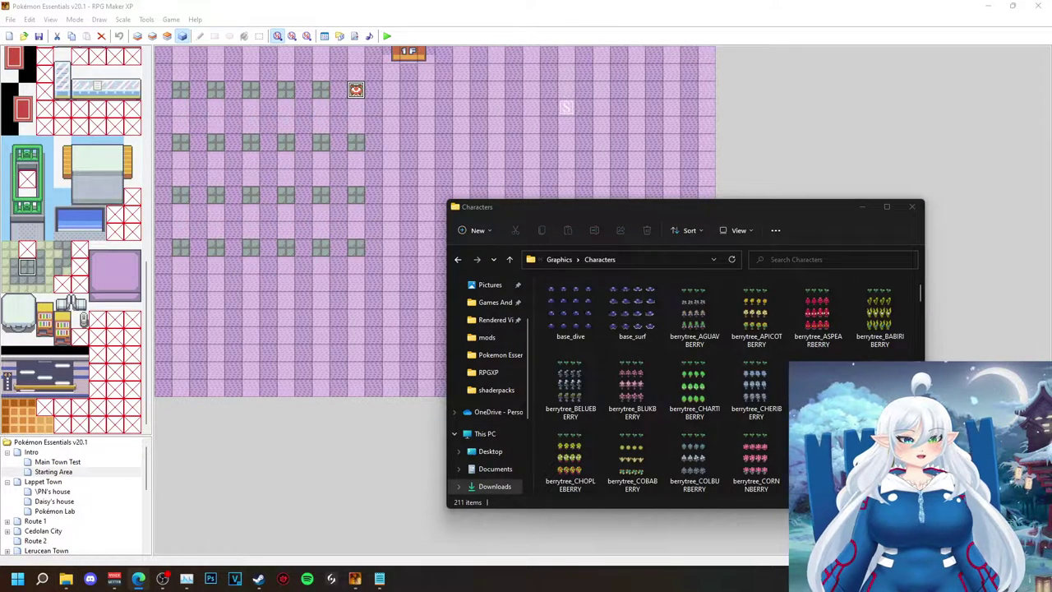
Edit the May event's script to read $player.trainer_type:POKEMONTRAINER_May without a line break.
right_click(356, 89)
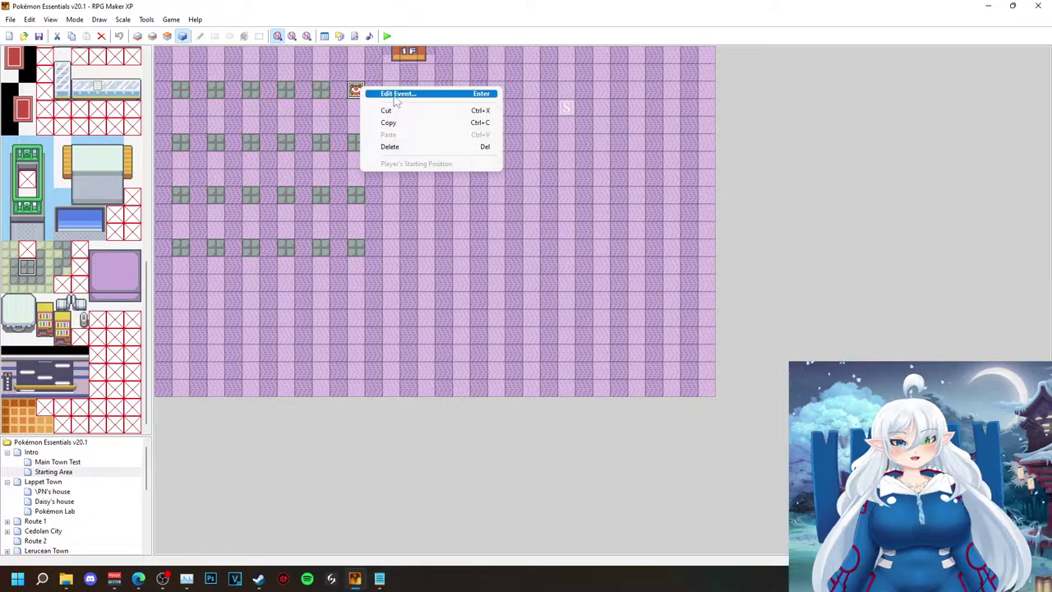
left_click(386, 96)
right_click(517, 194)
left_click(542, 211)
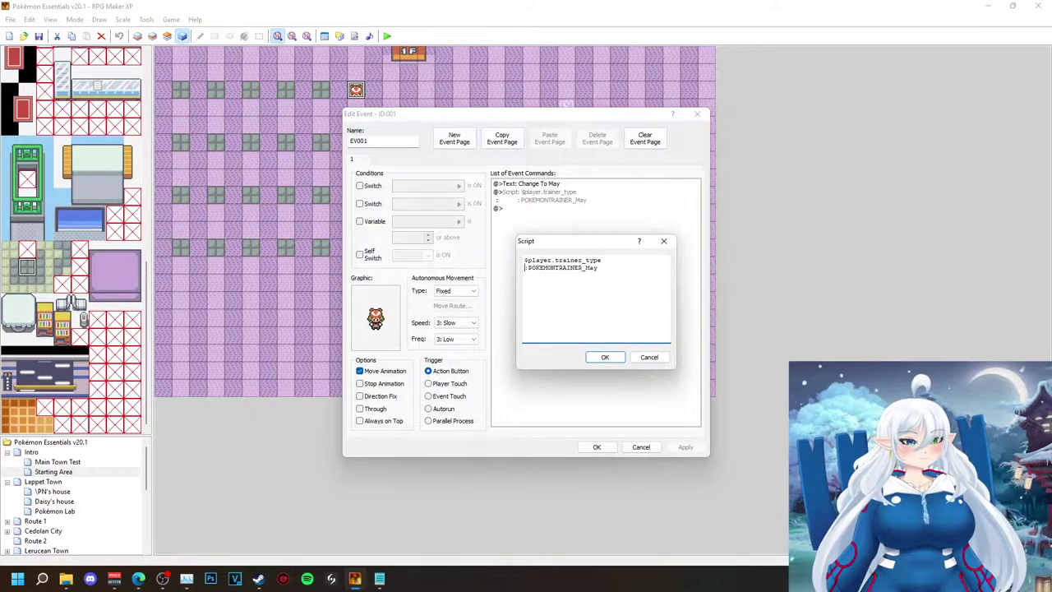
key("Delete")
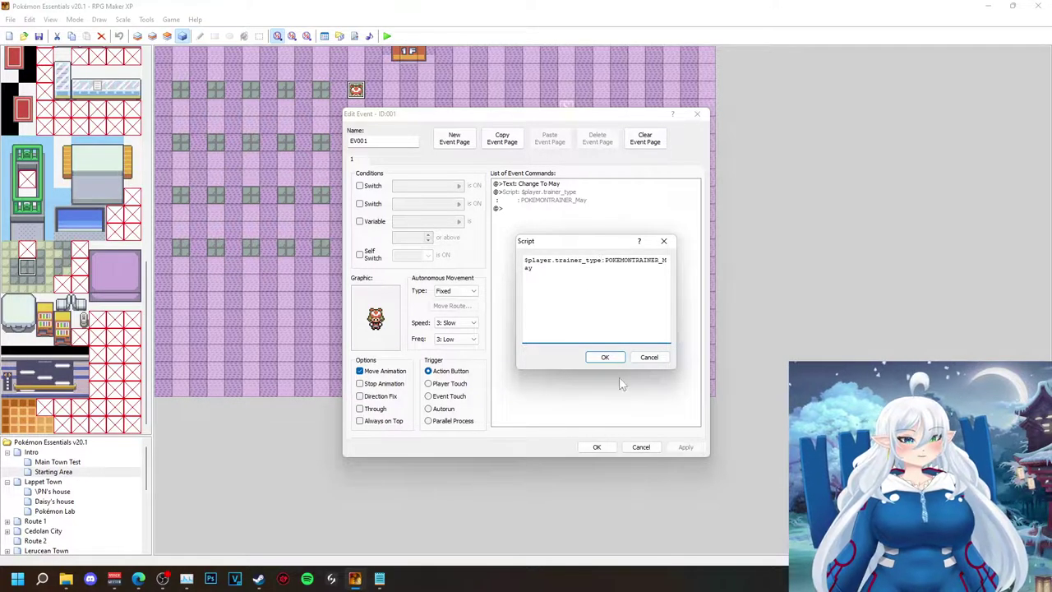
left_click(605, 357)
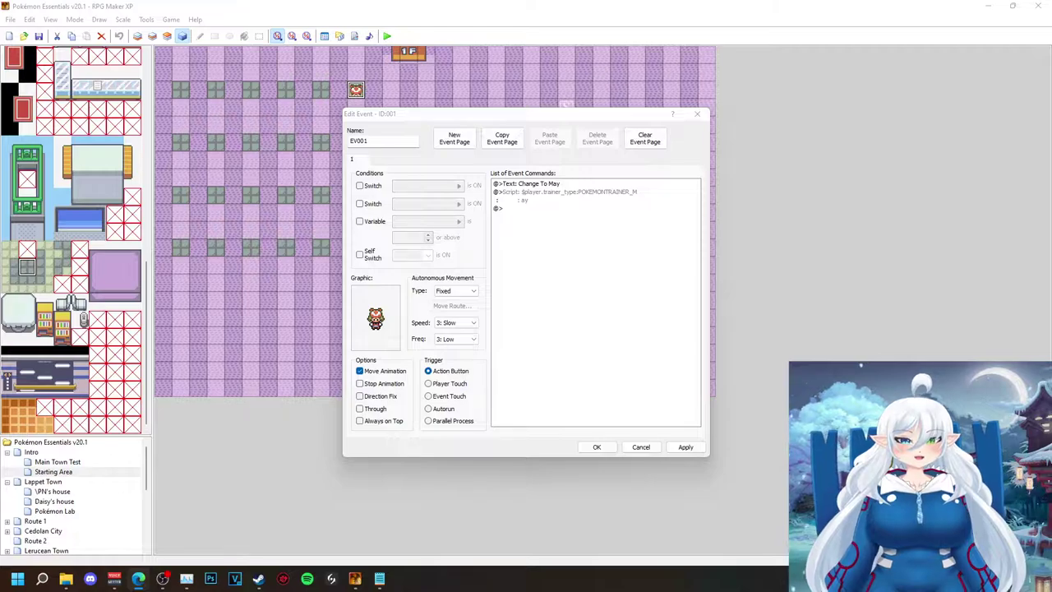
Review the May event's script once more, then apply and save the event changes.
double_click(564, 195)
left_click(659, 416)
right_click(573, 195)
left_click(585, 220)
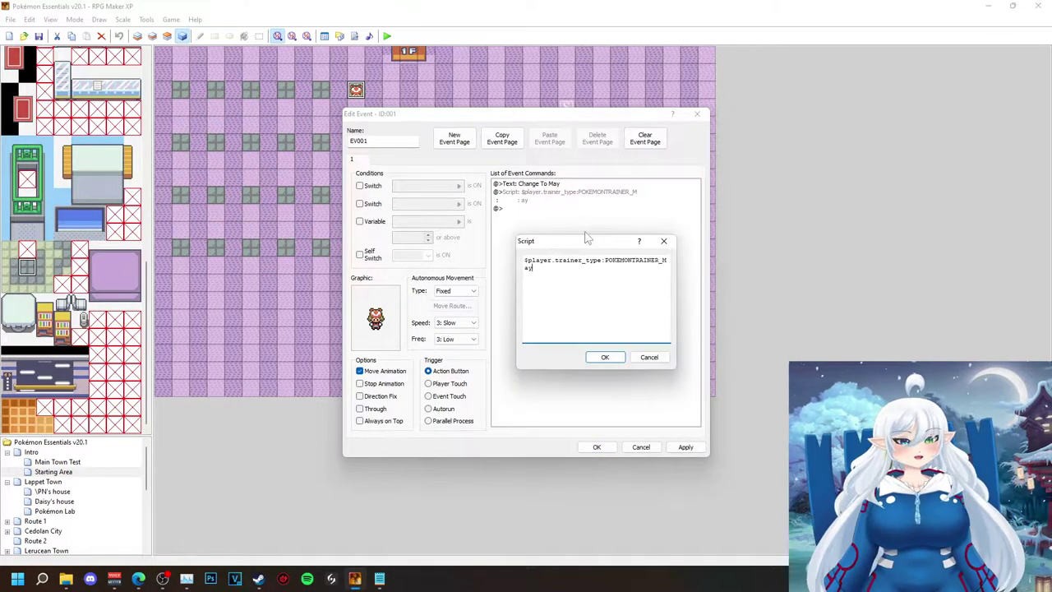
left_click(616, 354)
left_click(689, 449)
left_click(600, 448)
left_click(370, 37)
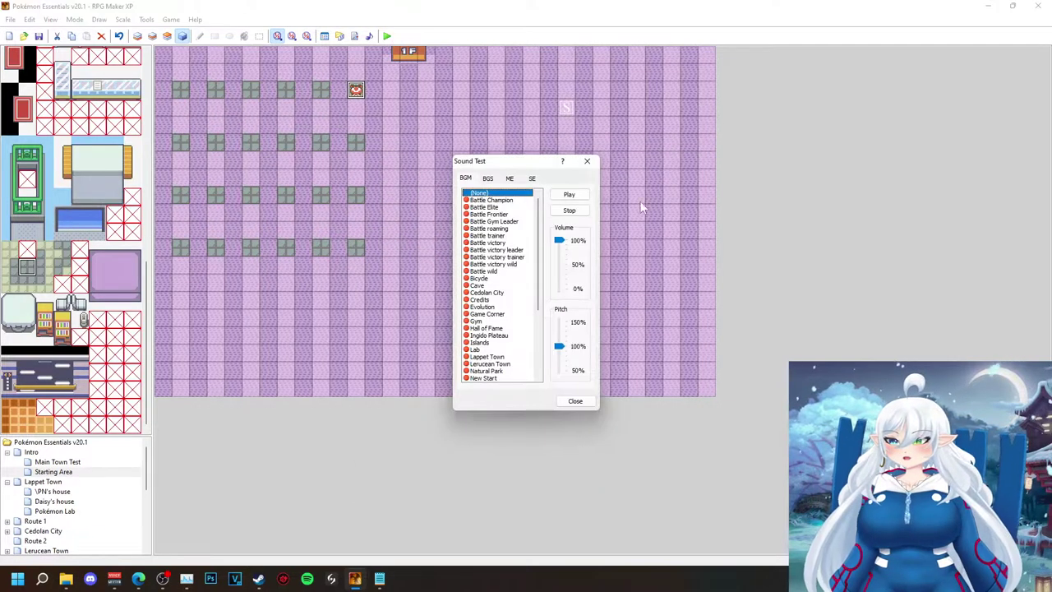
Dismiss the Sound Test window, then run a playtest and try the May event before closing the game.
left_click(588, 162)
left_click(386, 38)
left_click(536, 311)
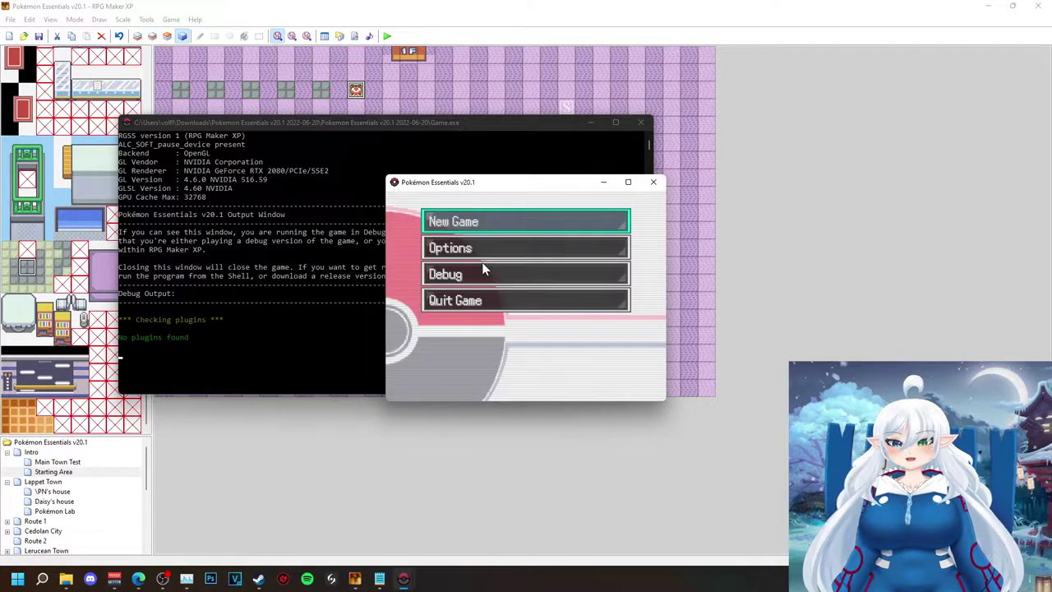
key("Left")
key("alt+F4")
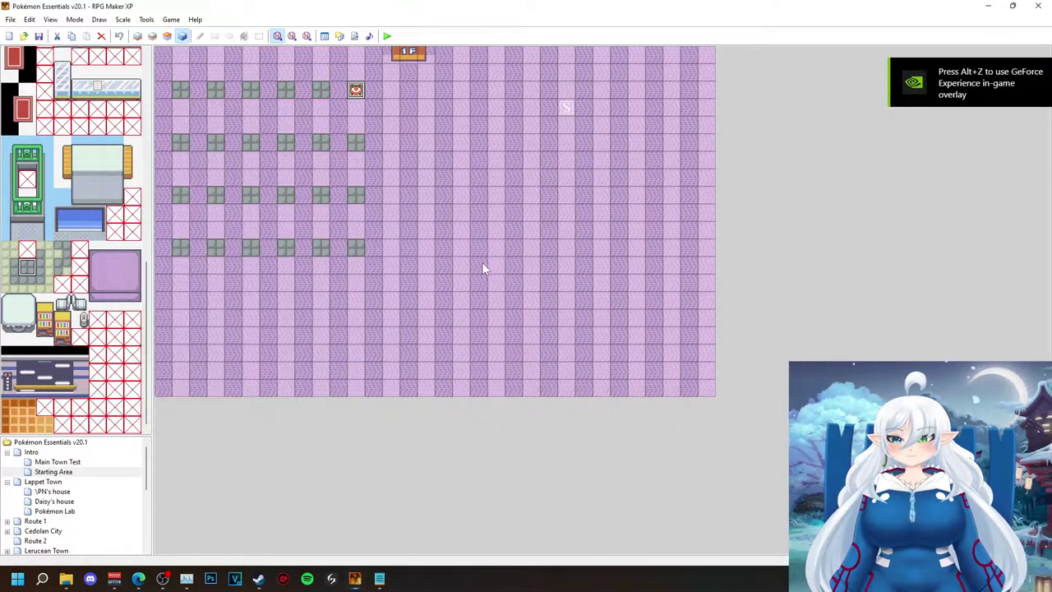
Replace the May event's script with $player.outfit=2 and save the event.
right_click(355, 91)
left_click(382, 96)
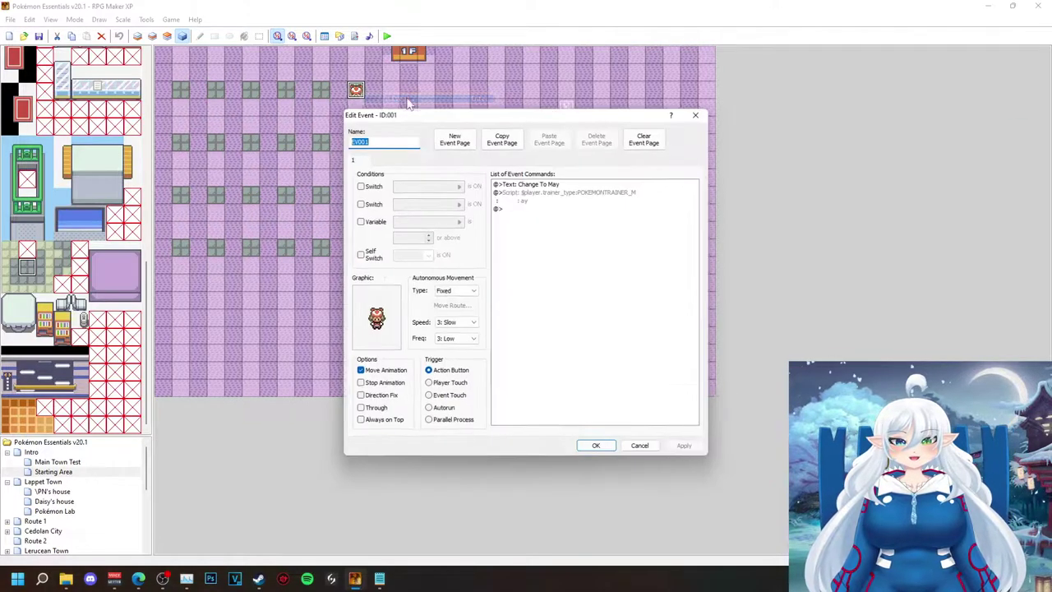
left_click(591, 193)
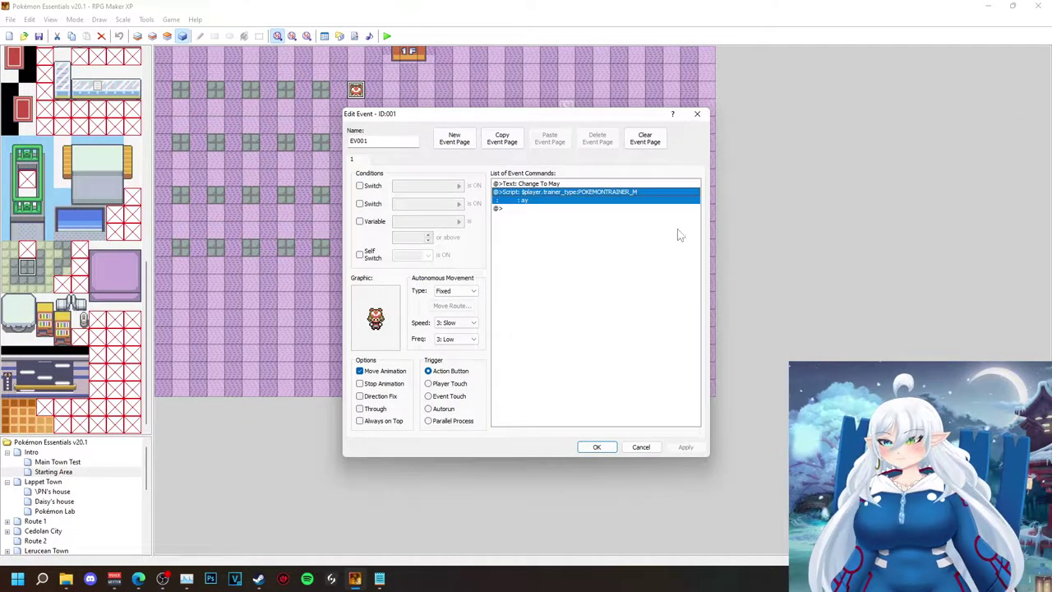
double_click(614, 192)
key("Escape")
right_click(598, 192)
left_click(650, 211)
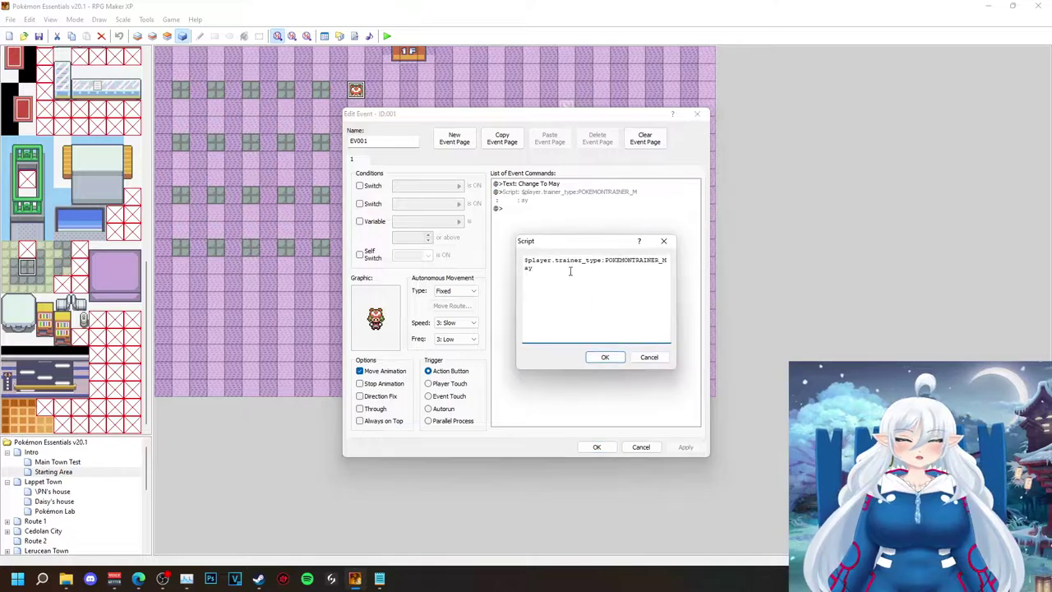
key("ctrl+a")
key("Delete")
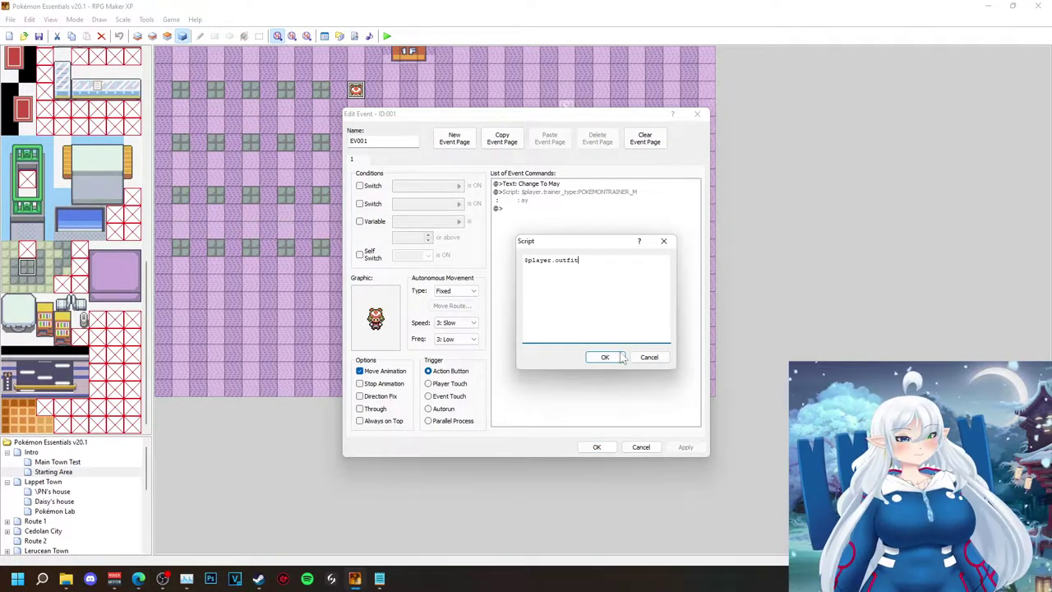
left_click(605, 356)
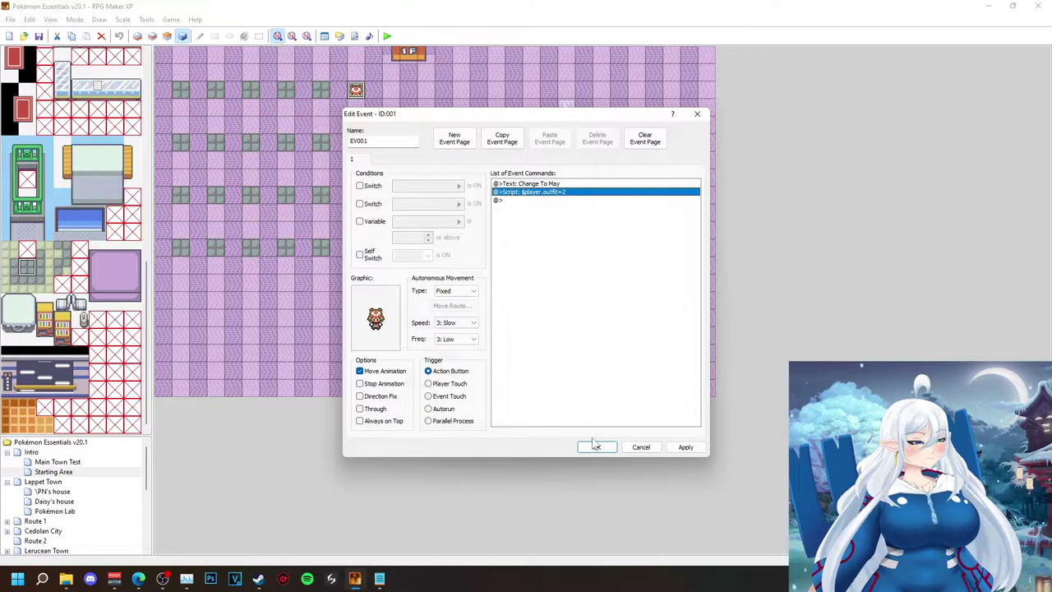
left_click(597, 448)
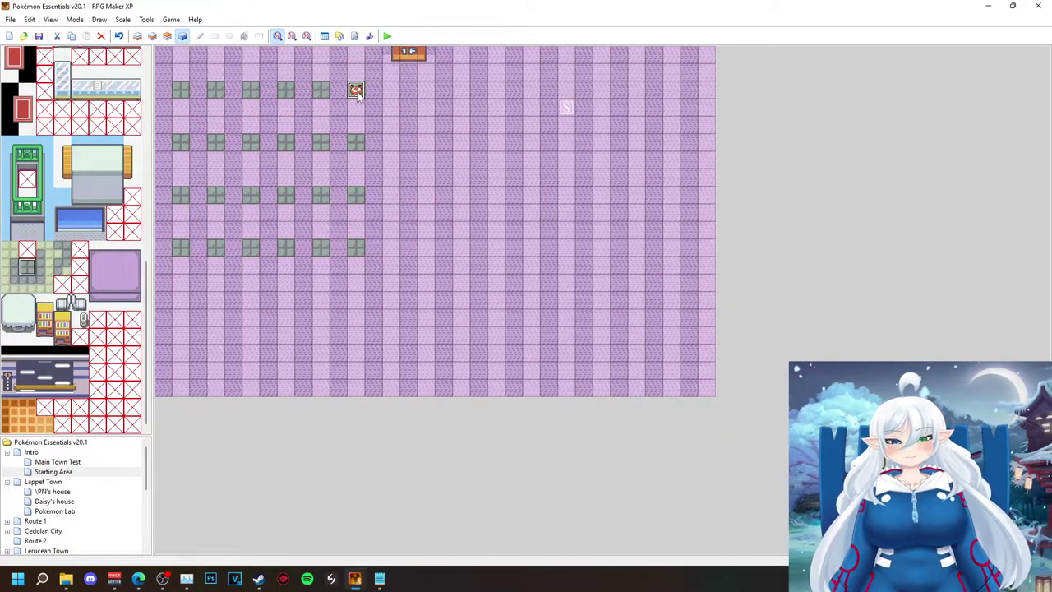
Open the event's graphic selection and look through the trainer_POKEMONTRAINER sprites.
double_click(356, 90)
double_click(384, 298)
left_click_drag(420, 384, 489, 396)
key("Down")
key("Down")
key("Down")
key("Down")
key("Down")
key("Down")
key("Down")
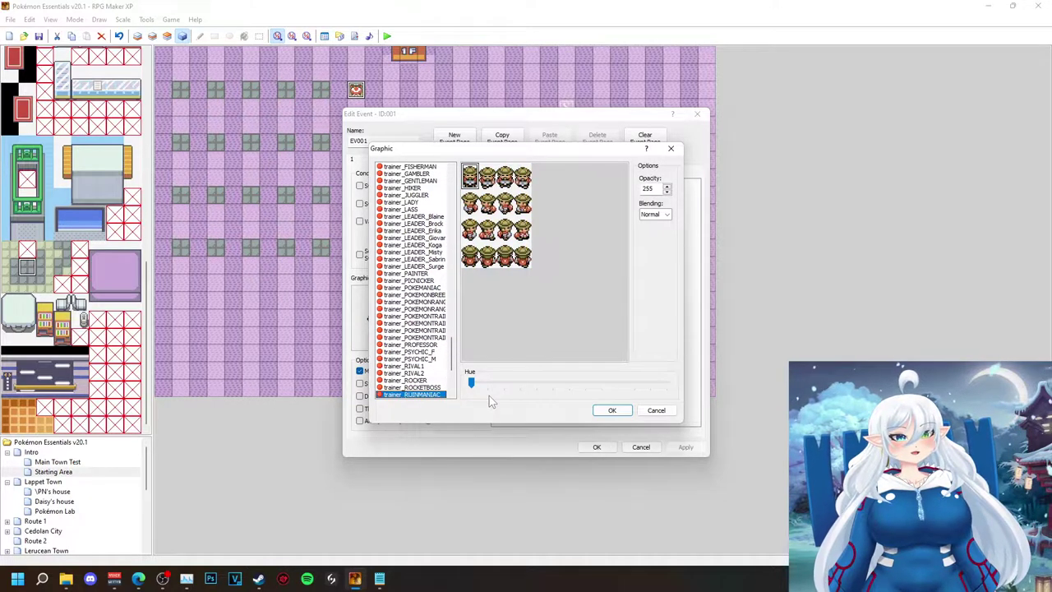
key("Up")
key("Up")
key("Up")
key("Up")
key("Up")
key("Up")
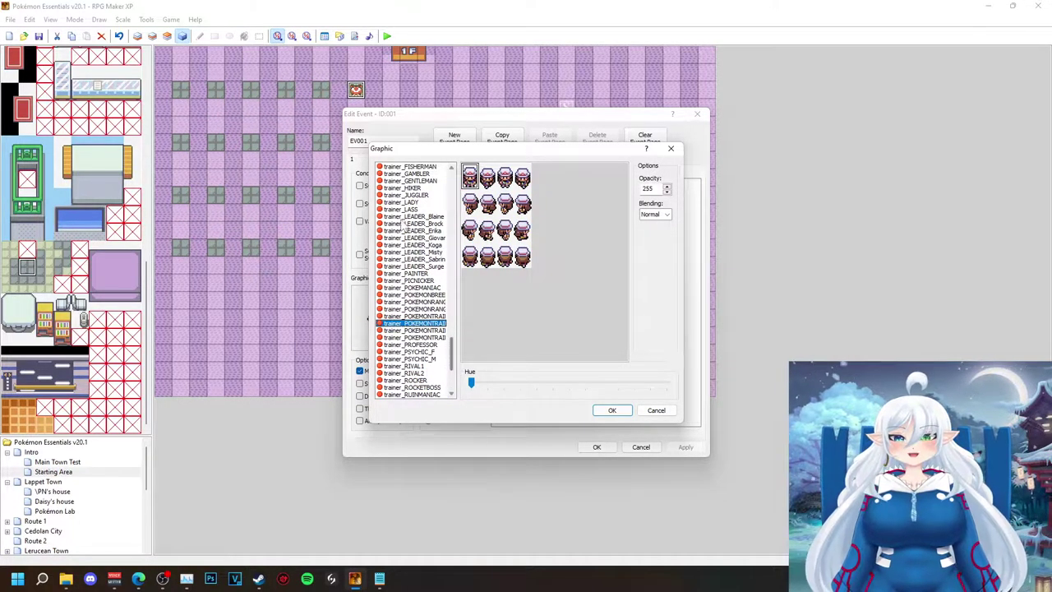
key("Up")
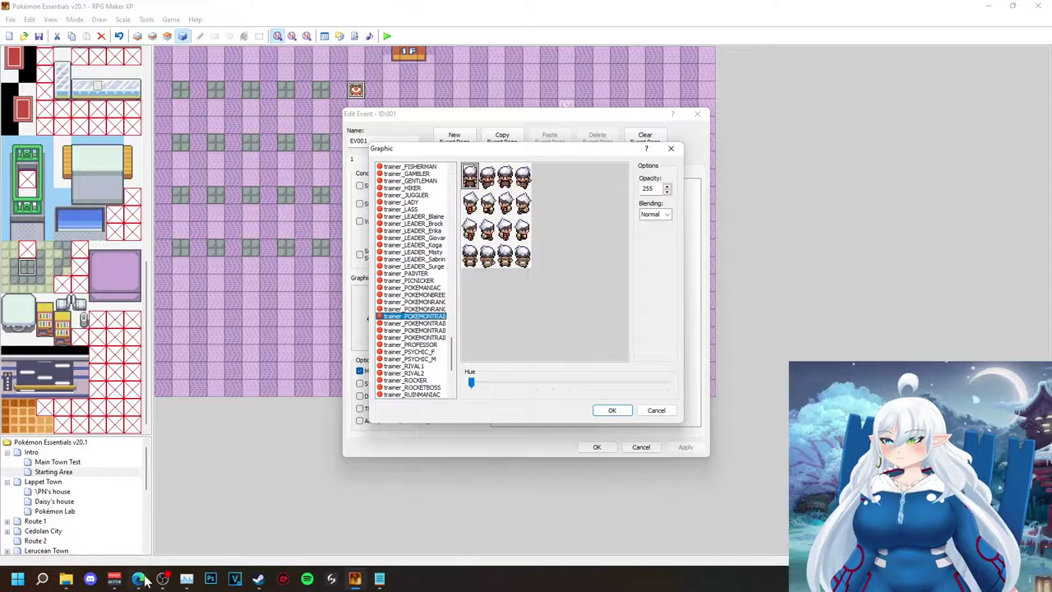
Search the Characters folder for leaf and set the event's graphic to the Leaf trainer sprite.
left_click(66, 578)
left_click(803, 259)
type("leaf")
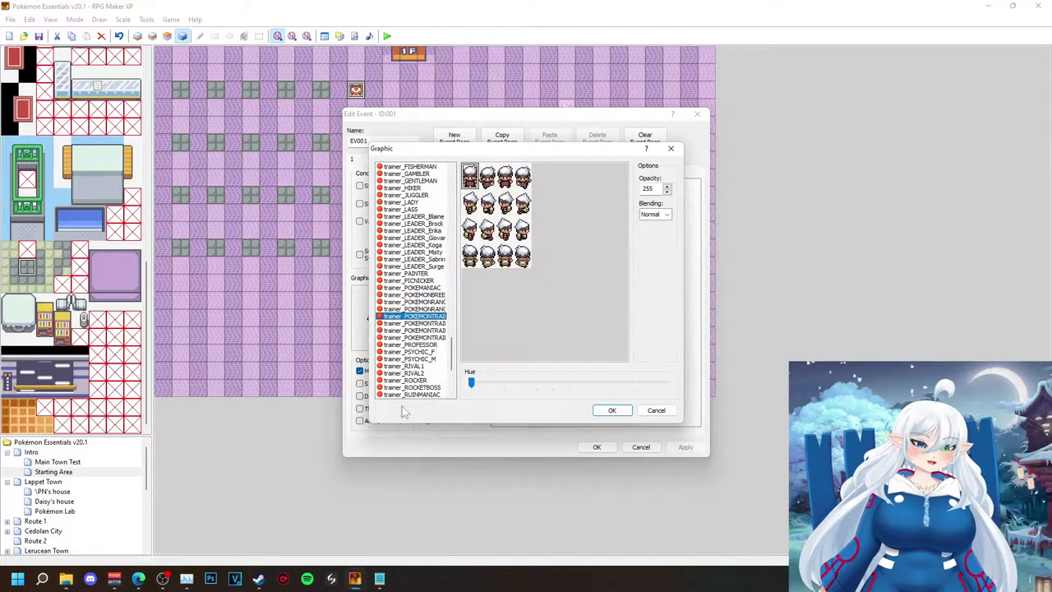
left_click(613, 411)
Change the event's message text to "Change To Leaf" and save the event.
double_click(562, 183)
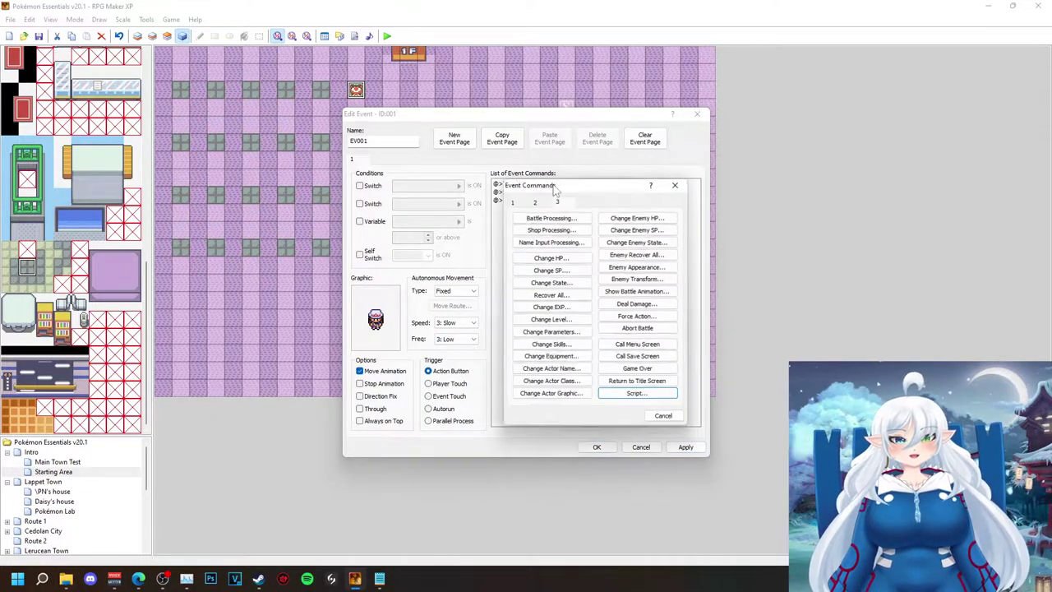
key("Escape")
right_click(562, 185)
left_click(603, 200)
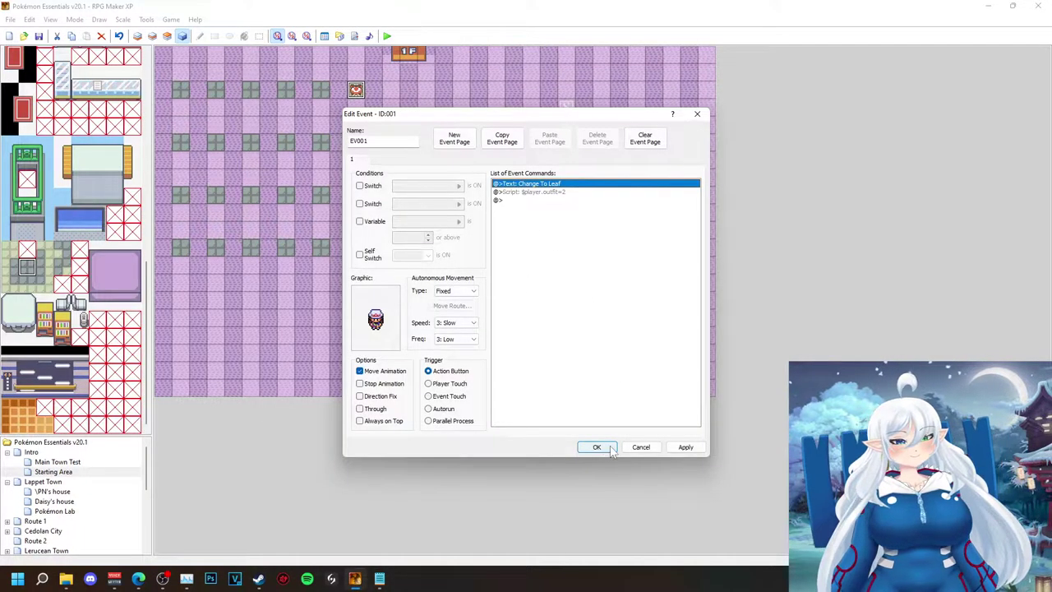
left_click(596, 447)
Check the Leaf entry in the metadata file and revise the outfit number in the Leaf event's script.
left_click(379, 578)
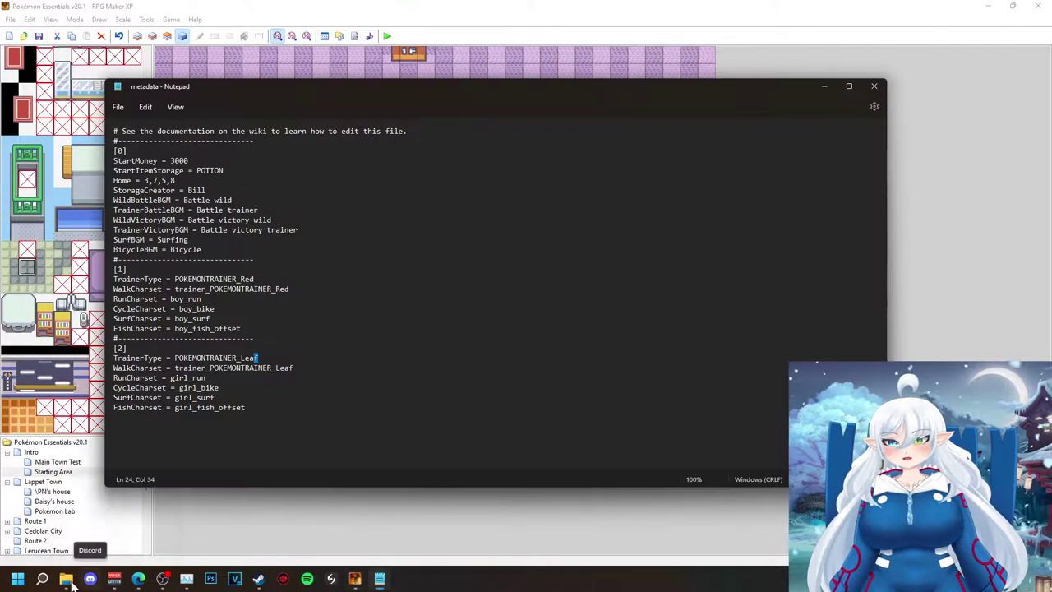
left_click(379, 537)
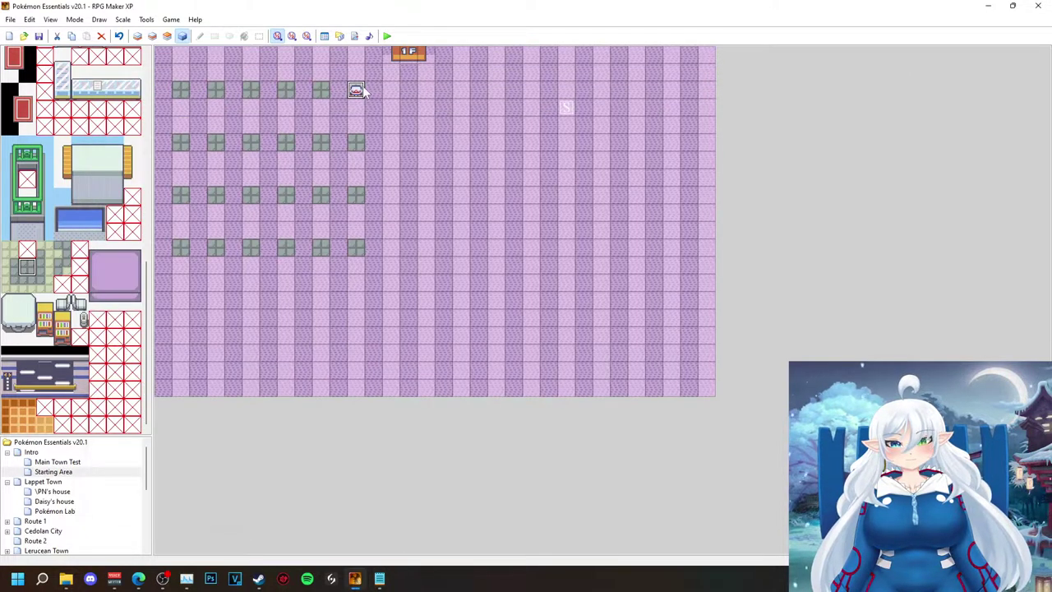
double_click(361, 90)
right_click(554, 193)
left_click(568, 211)
left_click(602, 358)
left_click(597, 447)
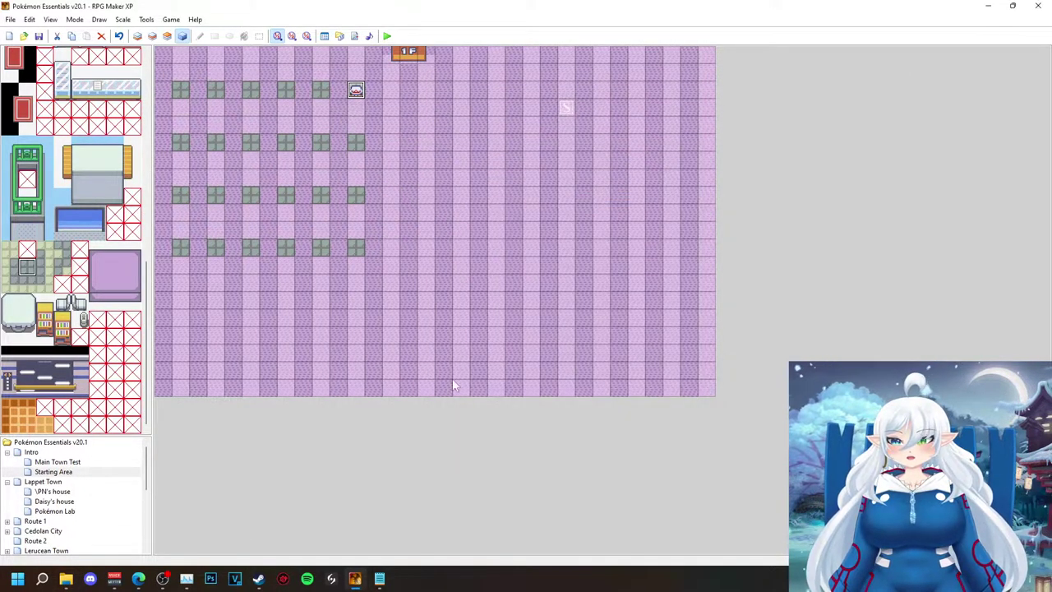
Playtest the map with a new game, interact with the Leaf event, and close the game.
left_click(387, 36)
left_click(491, 310)
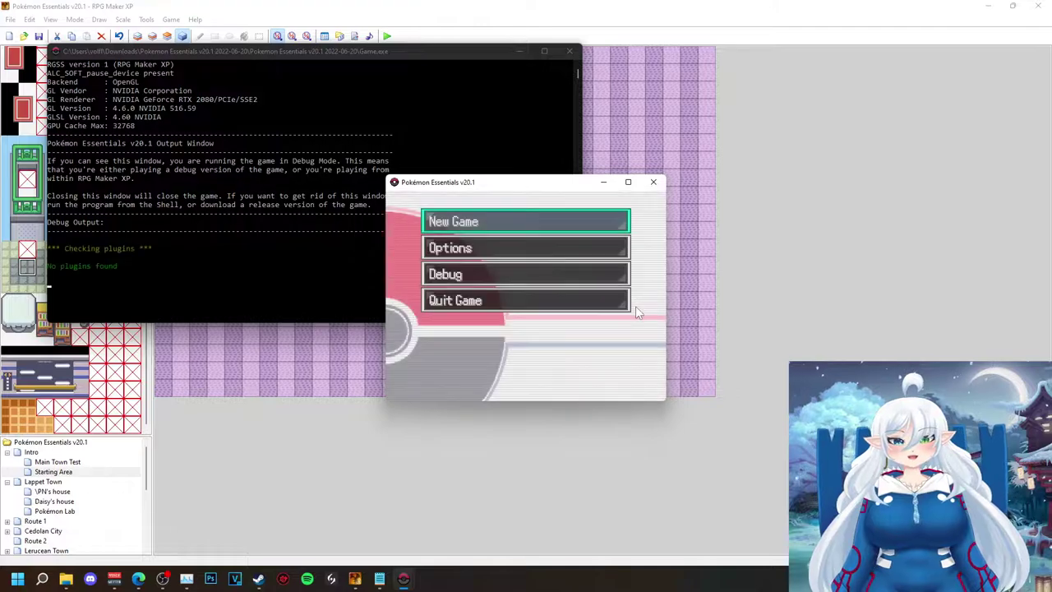
key("Return")
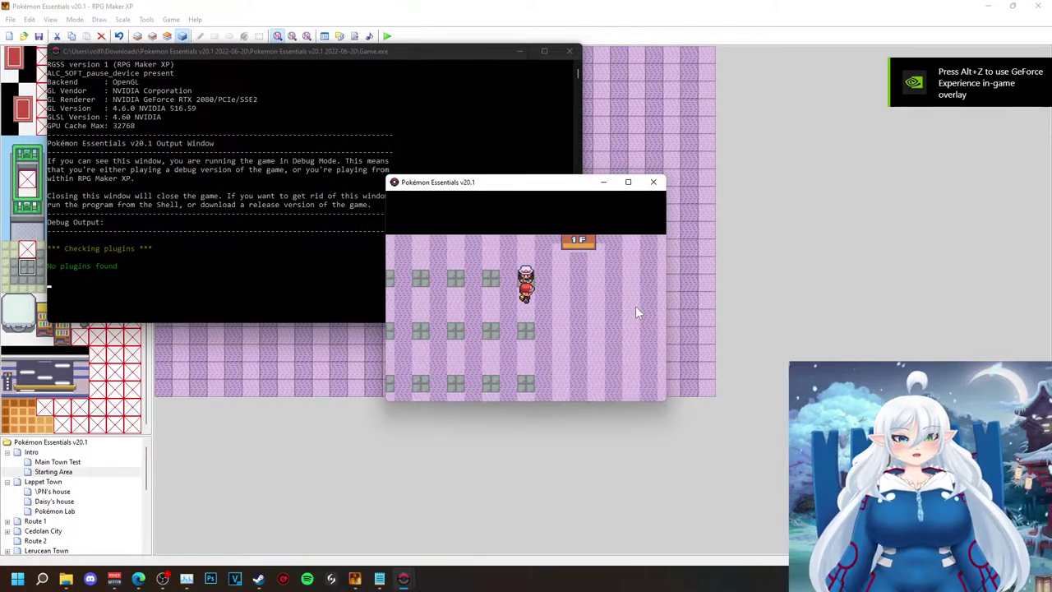
key("Right")
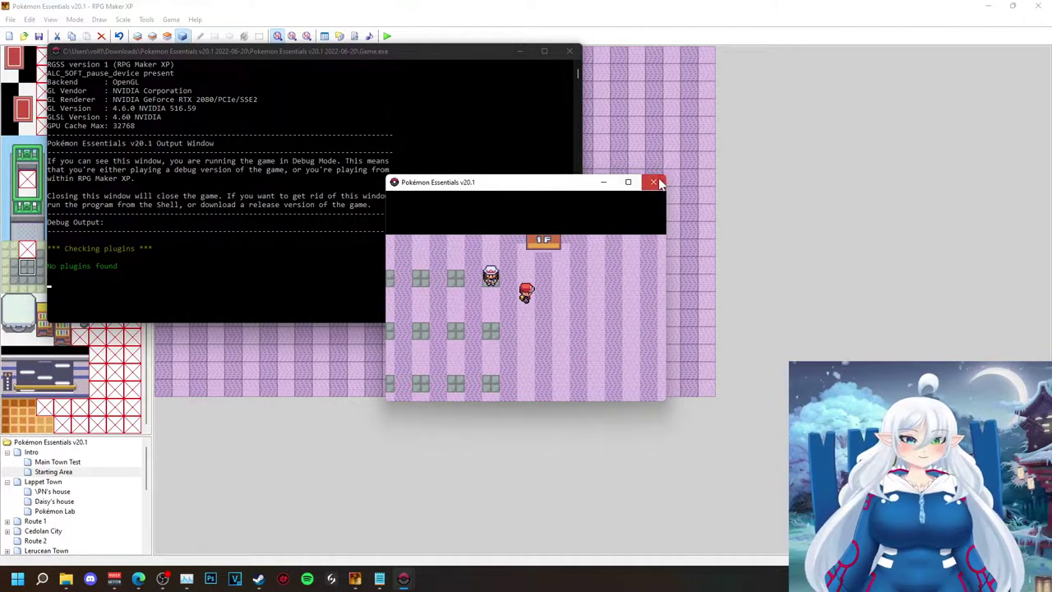
left_click(383, 580)
left_click(294, 509)
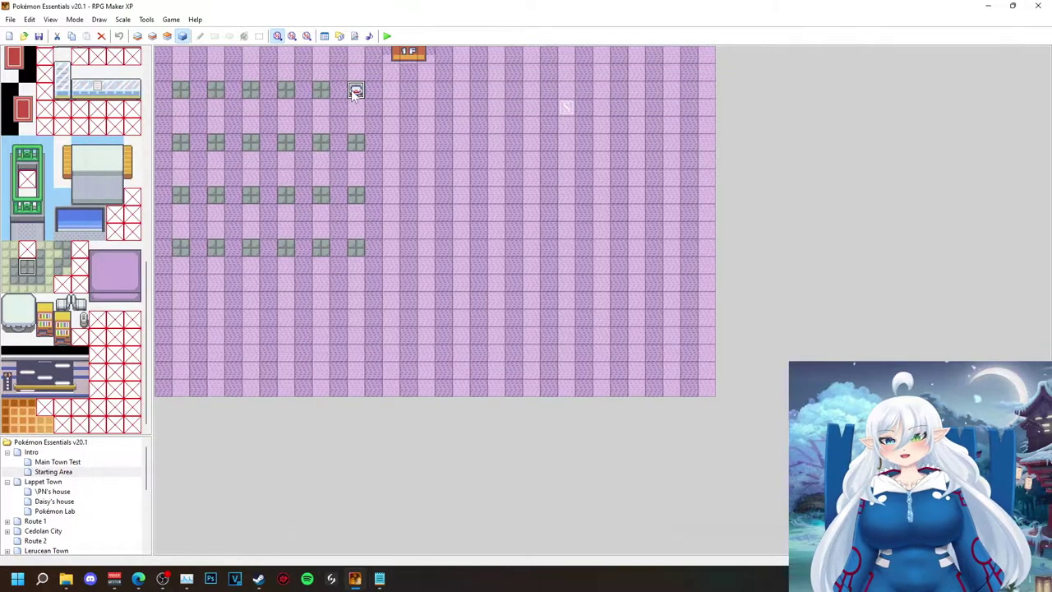
Set the outfit number in the Leaf event's script to 2 and save the event.
double_click(355, 91)
right_click(548, 192)
left_click(573, 199)
left_click(650, 393)
right_click(565, 191)
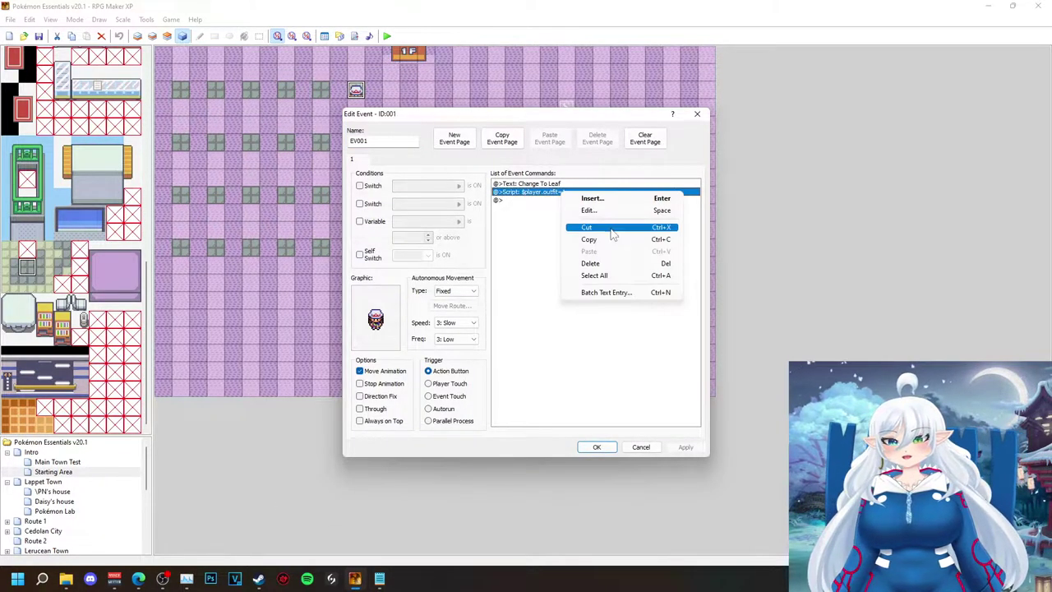
left_click(593, 211)
type("2")
left_click(605, 356)
left_click(596, 446)
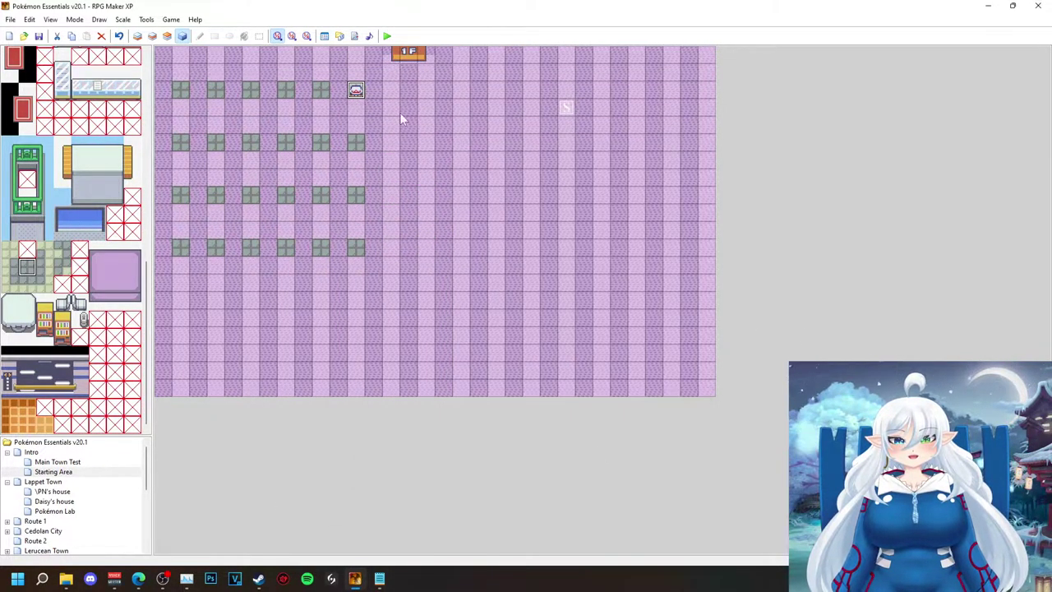
Run another playtest of the Leaf event, checking the [2] section of the metadata file while the game loads.
left_click(387, 36)
left_click(379, 579)
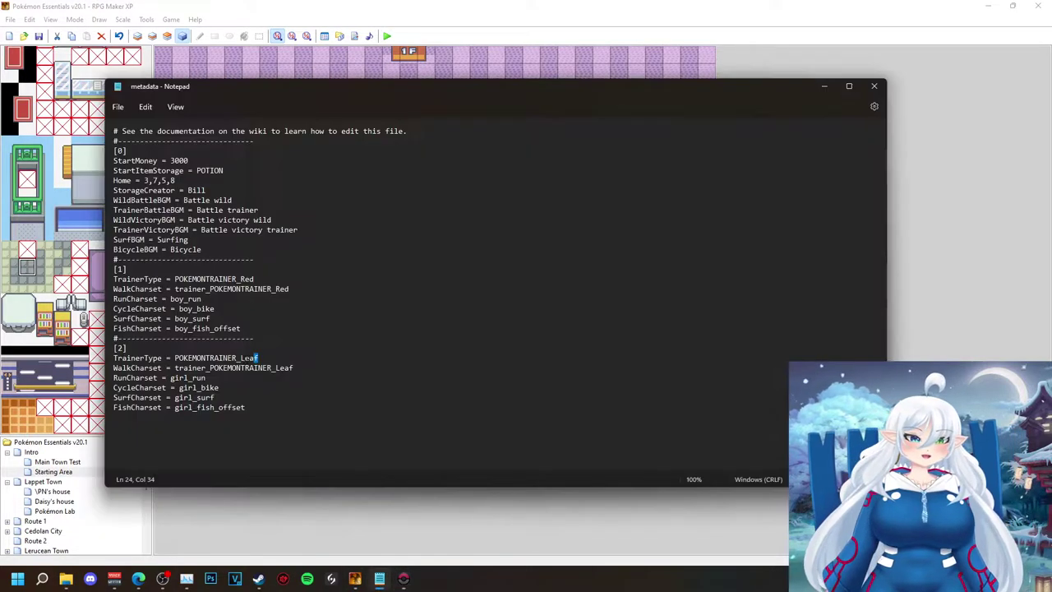
left_click_drag(131, 349, 120, 350)
left_click(355, 578)
key("Return")
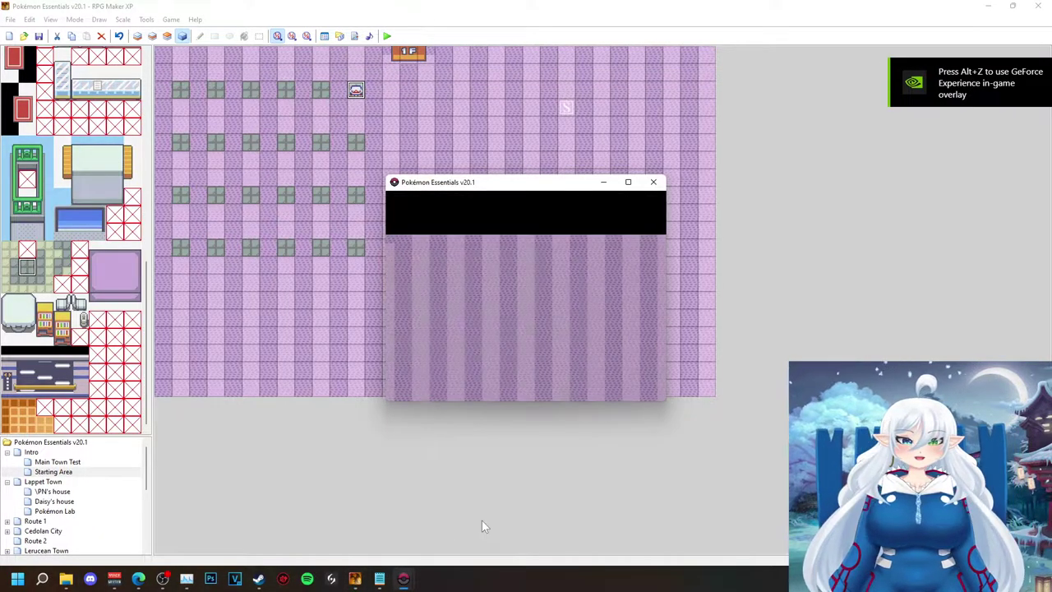
key("Left")
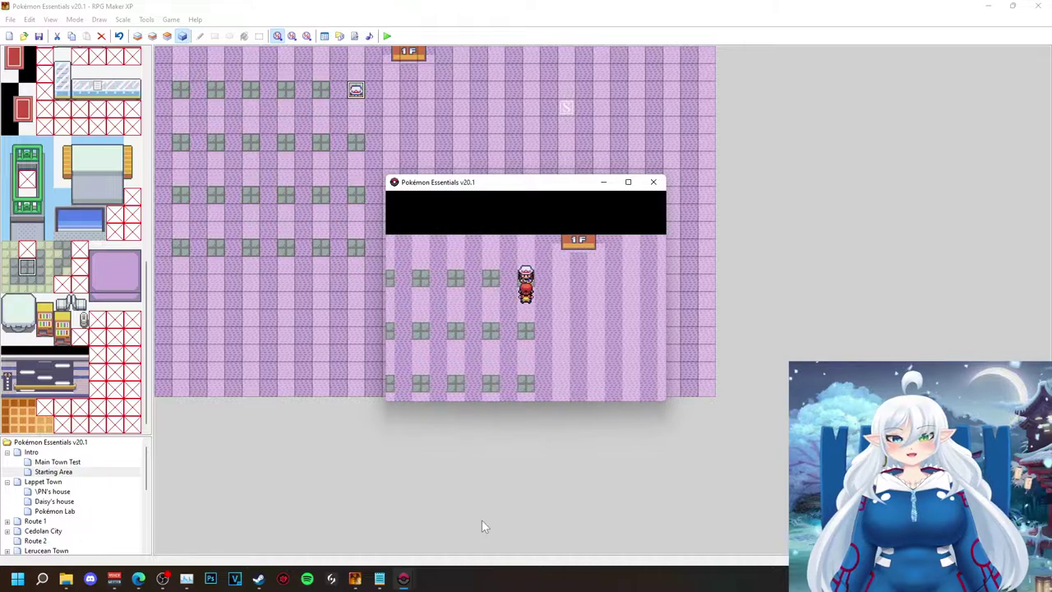
left_click(654, 181)
Change the Leaf event's script to $trainer.outfit=2 and save the event.
right_click(360, 90)
left_click(342, 102)
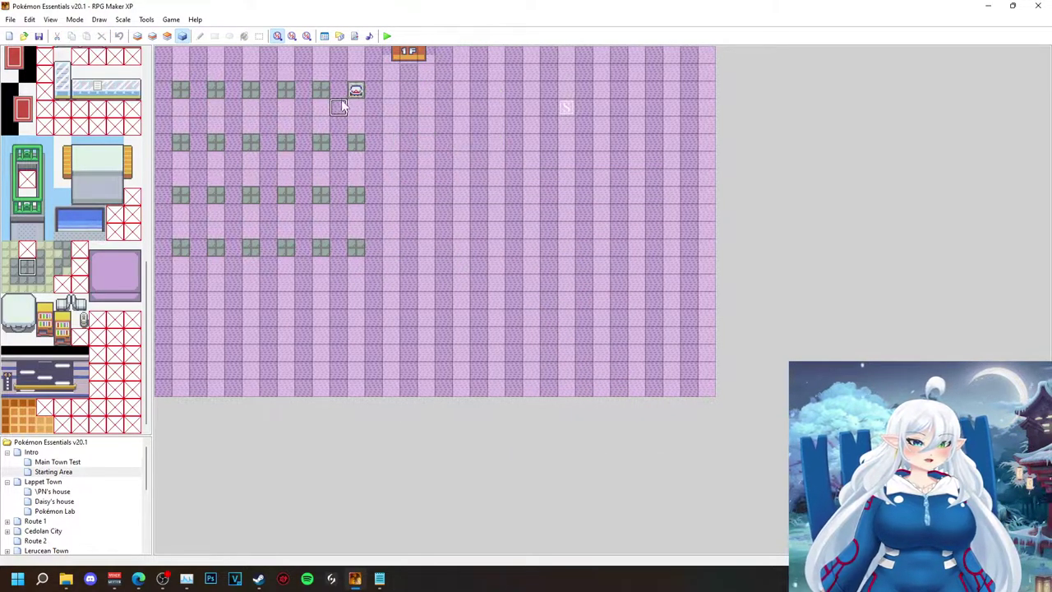
right_click(360, 91)
left_click(388, 97)
left_click(522, 194)
double_click(524, 194)
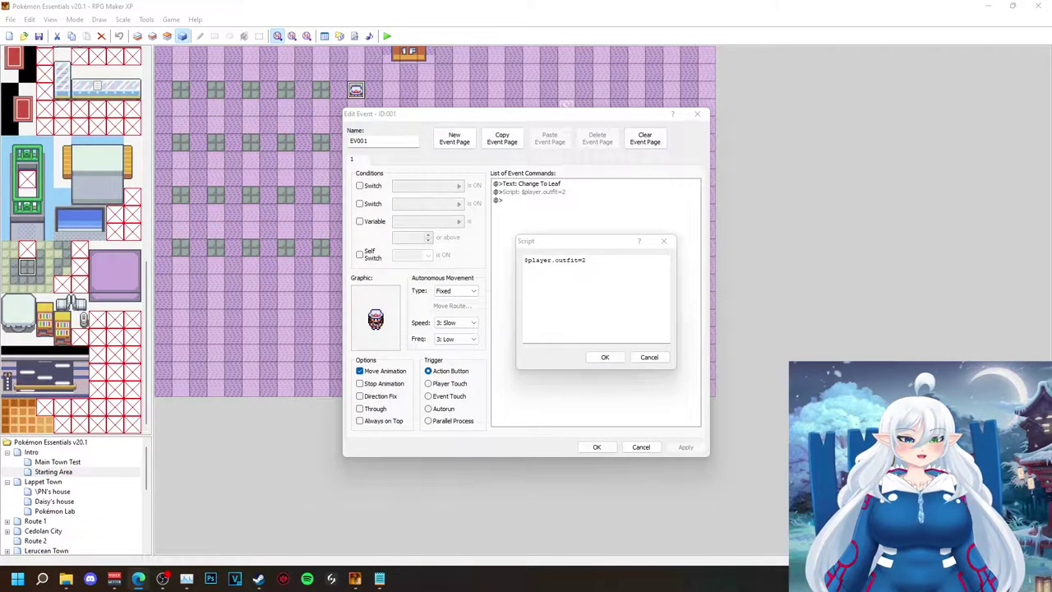
left_click_drag(551, 259, 532, 259)
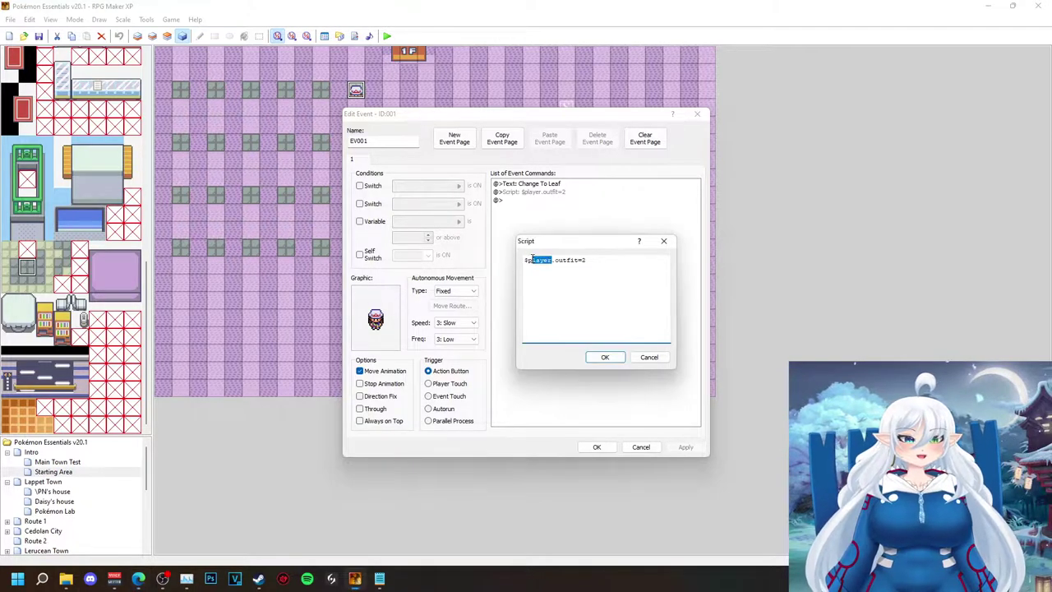
left_click(605, 356)
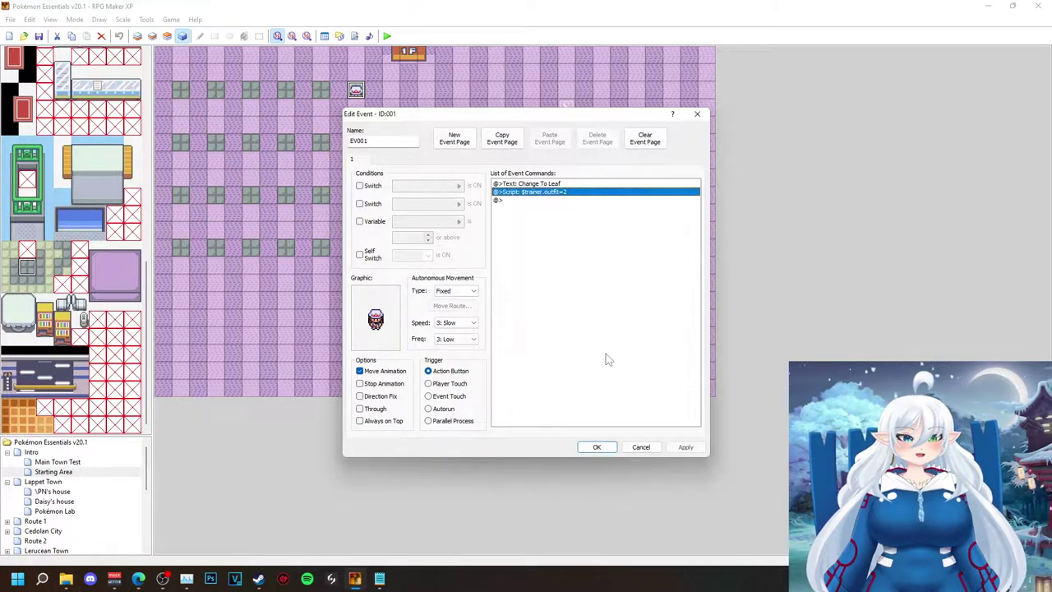
left_click(596, 446)
Playtest the $trainer.outfit=2 script by starting a new game and interacting with the Leaf event.
key("alt+F4")
left_click(491, 310)
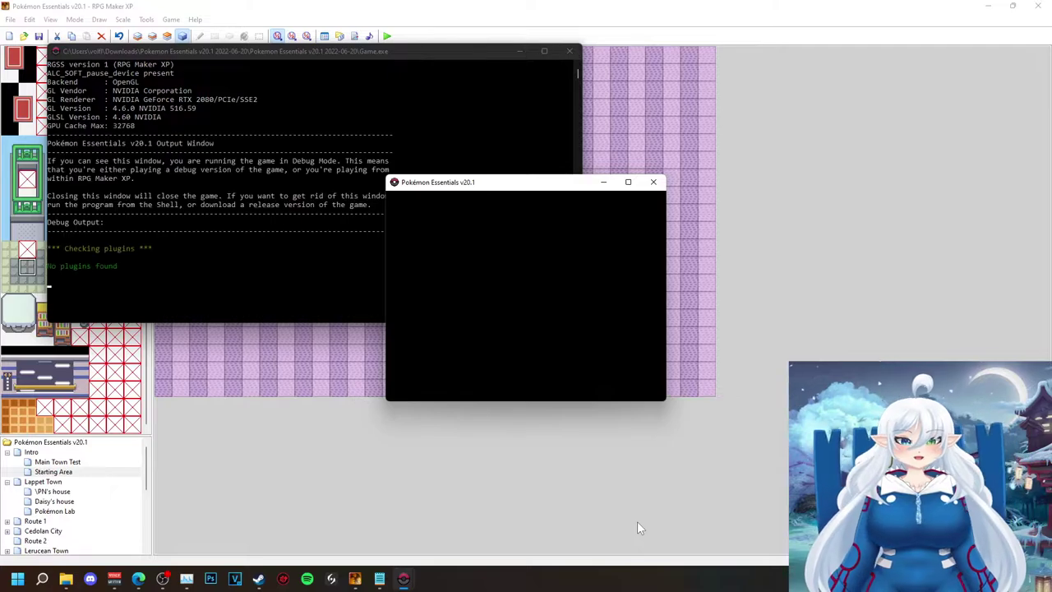
key("Left")
key("Up")
key("Return")
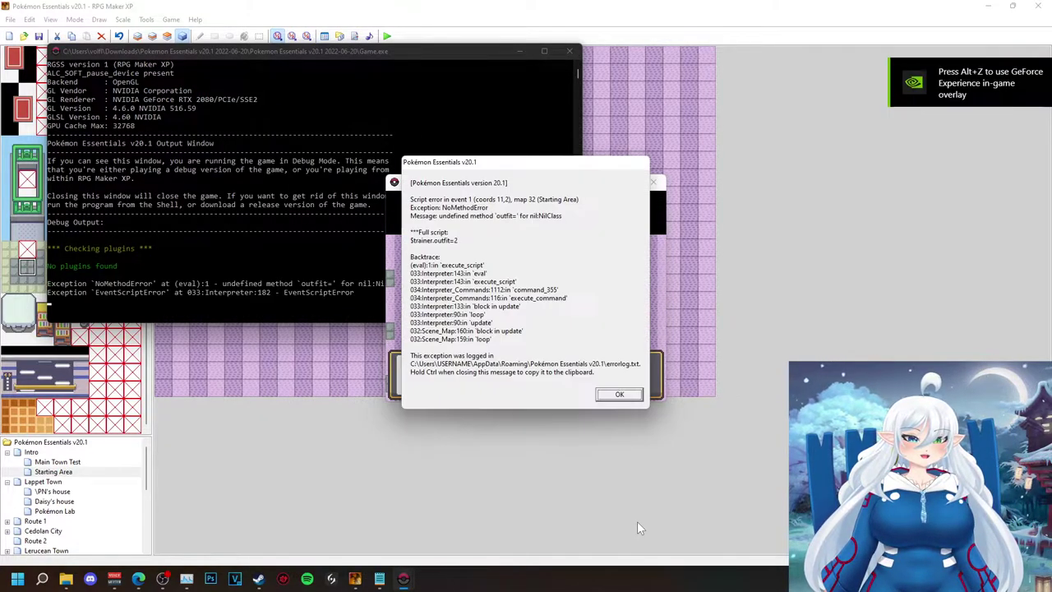
key("Return")
Check the metadata file, change the Leaf event's script to $player.gender= 1 and save the event.
right_click(362, 90)
left_click(393, 97)
double_click(530, 191)
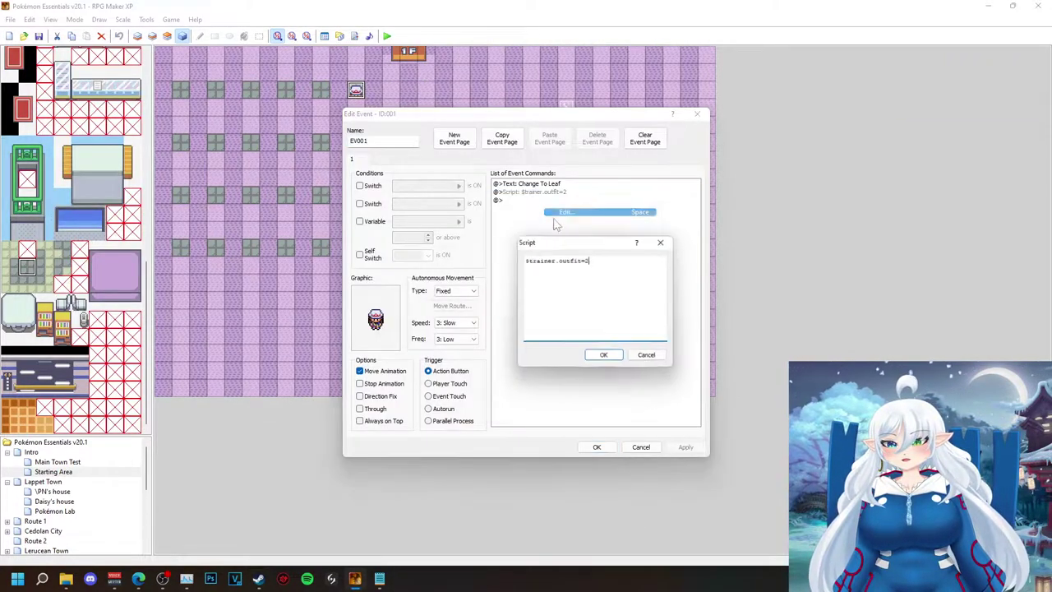
left_click(66, 578)
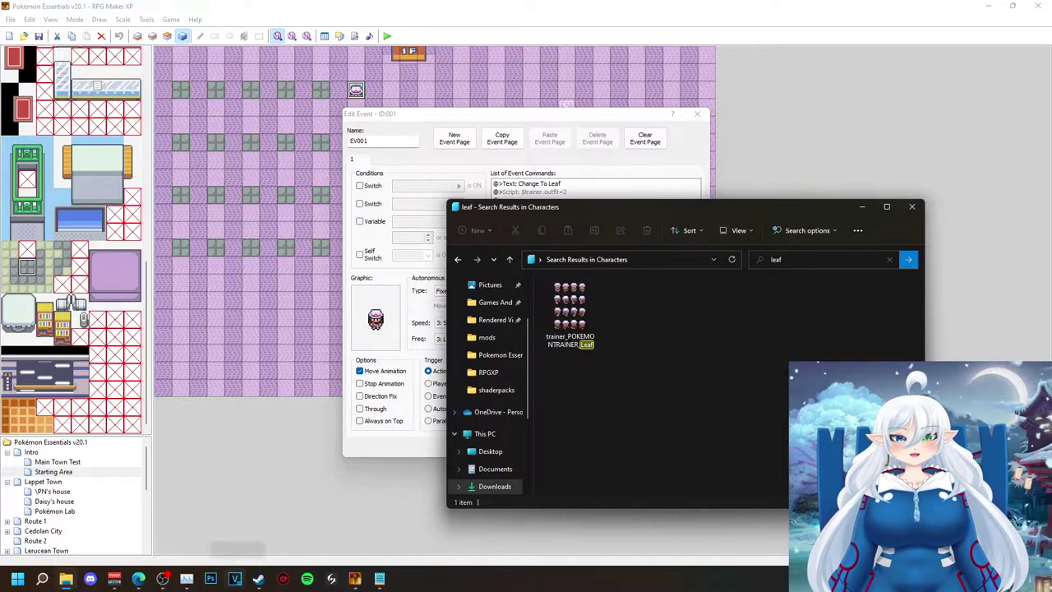
left_click(379, 579)
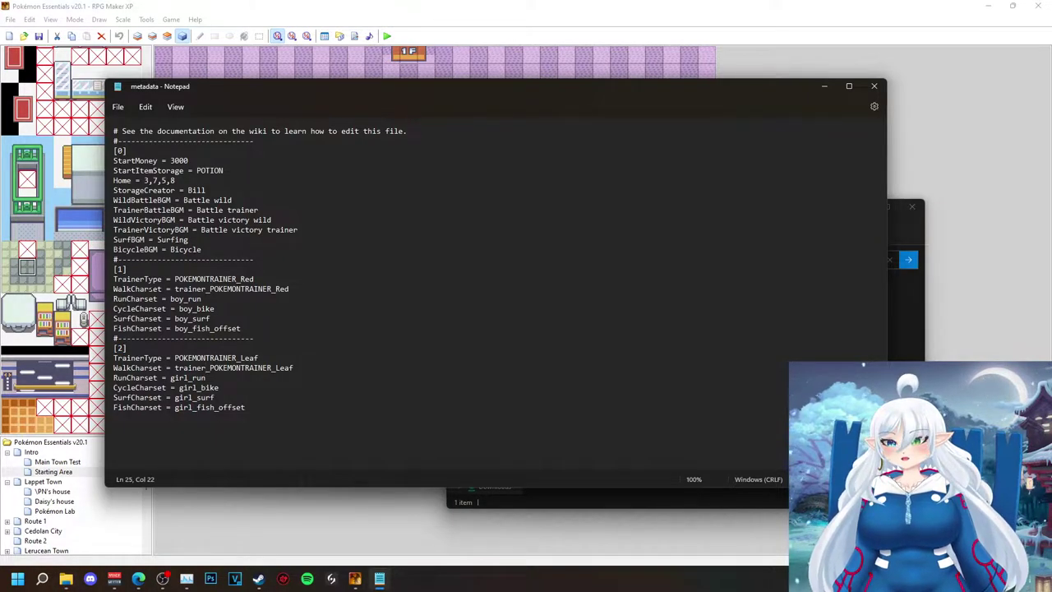
left_click(138, 579)
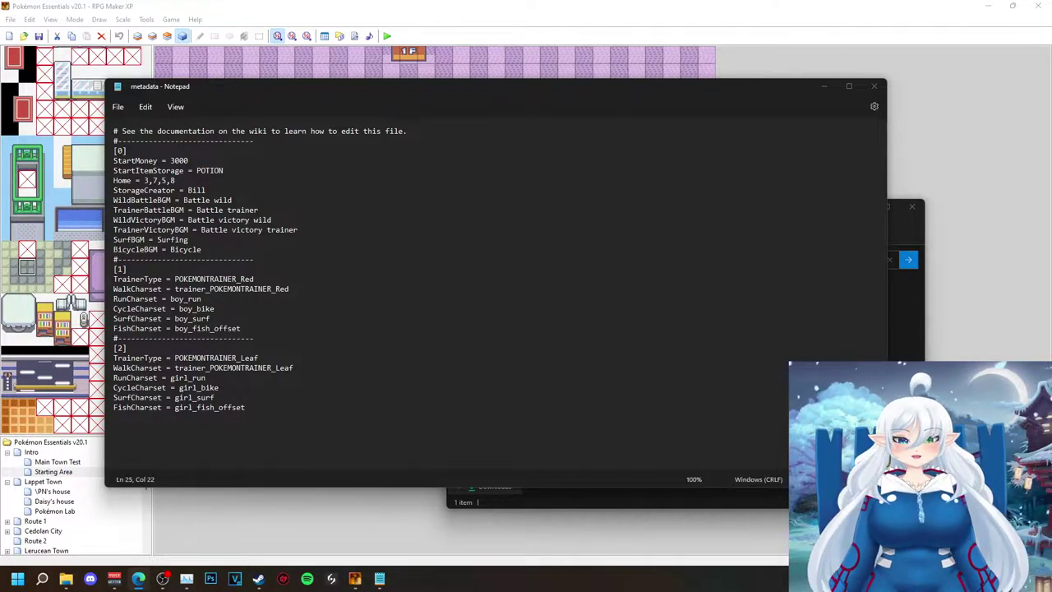
left_click(568, 496)
left_click(912, 206)
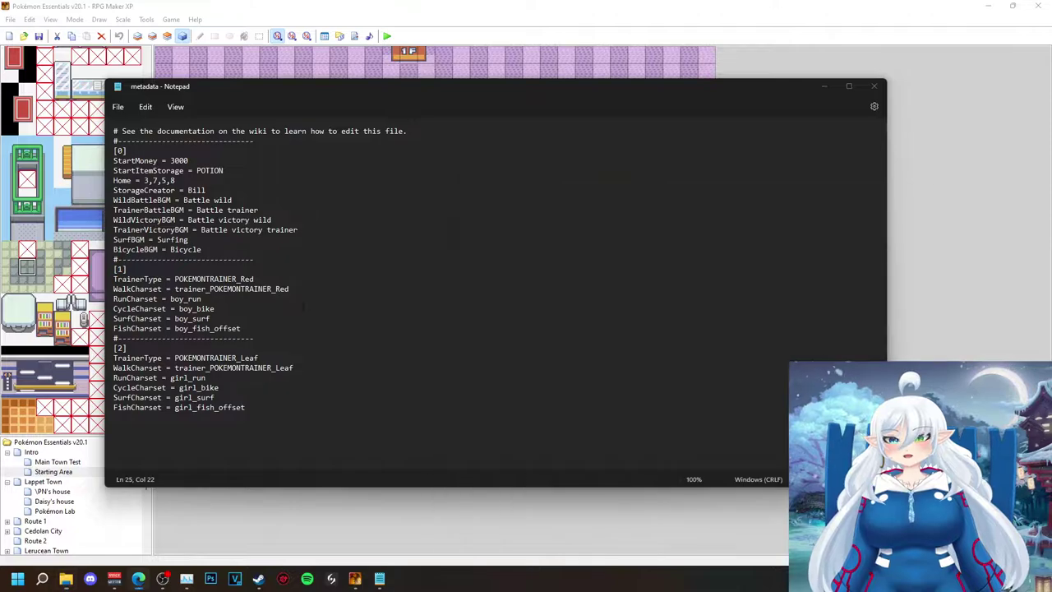
left_click(233, 561)
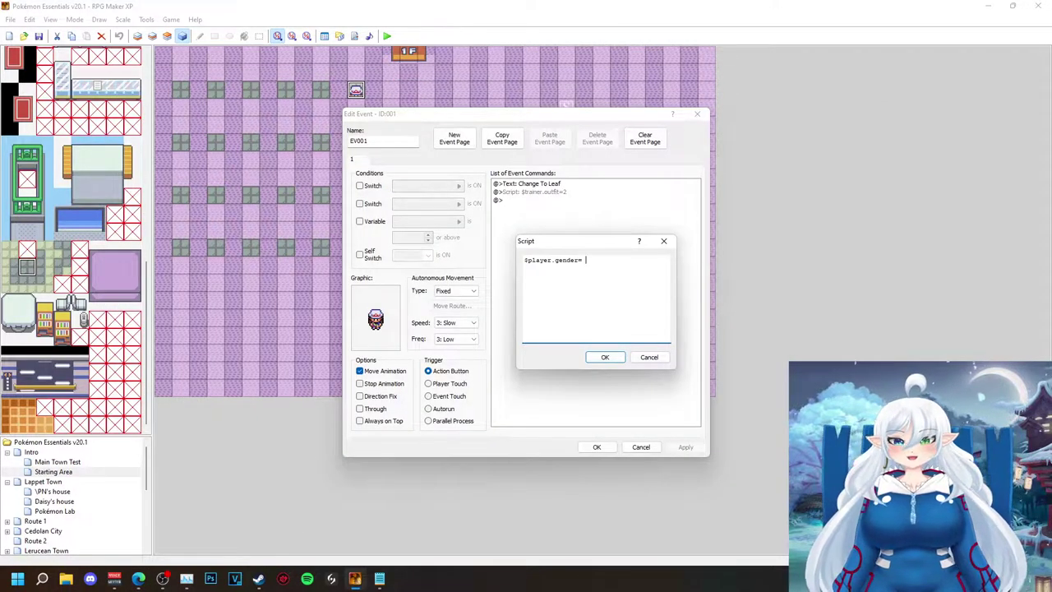
left_click(605, 356)
left_click(596, 446)
Save the project and playtest the Leaf event with the $player.gender script.
key("F12")
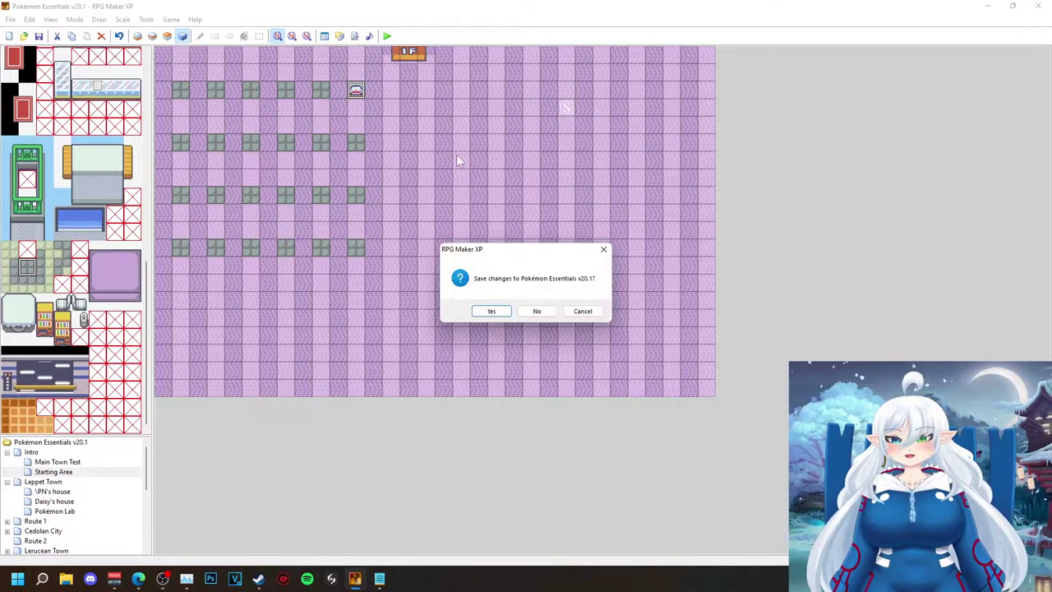
left_click(497, 311)
key("Return")
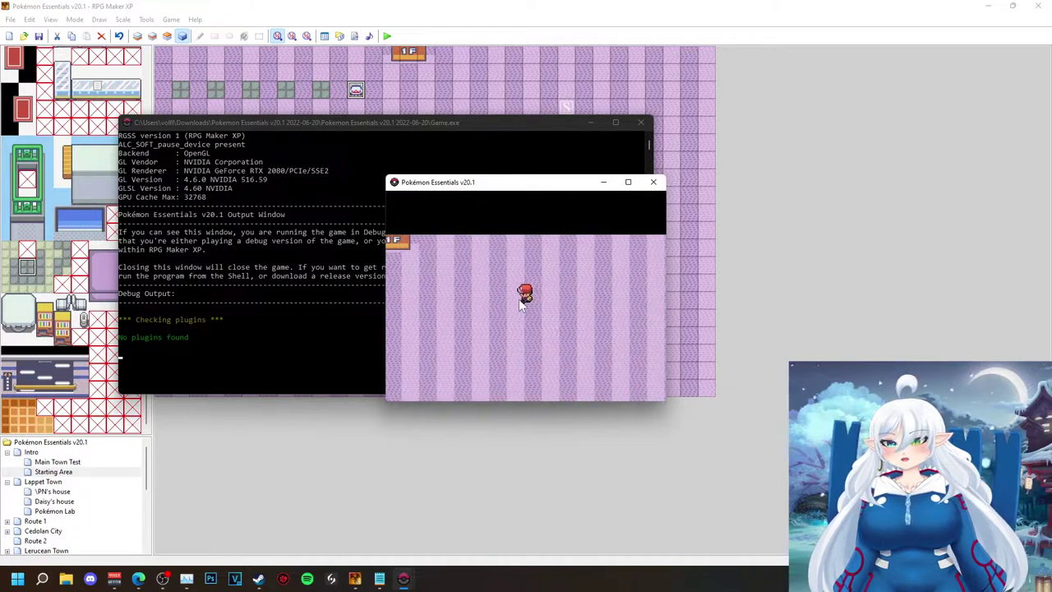
key("Return")
Reopen the Leaf event's script command to review its code, and close the event.
right_click(355, 91)
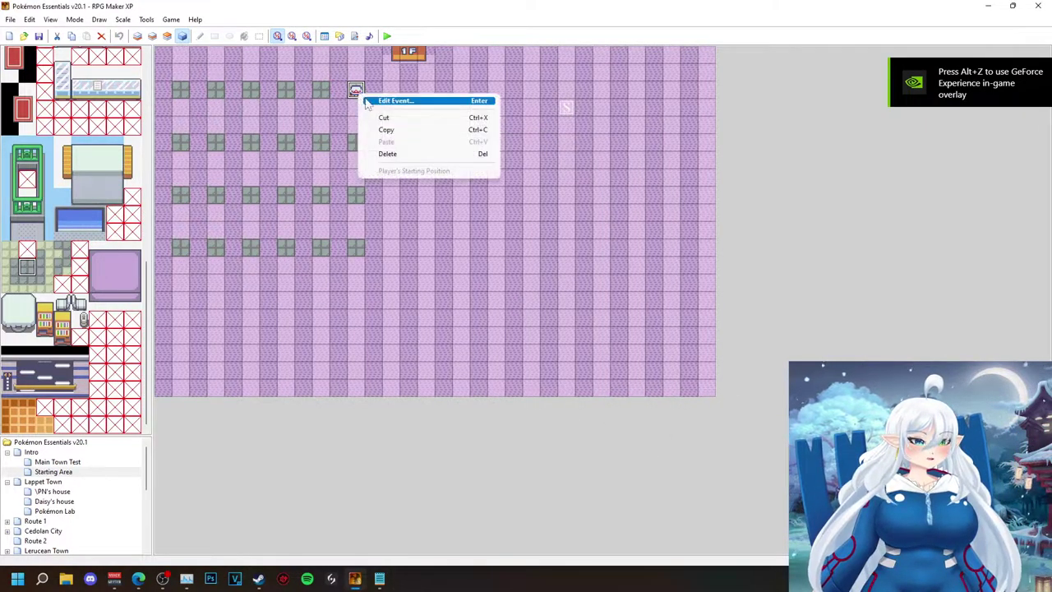
left_click(384, 98)
left_click(544, 192)
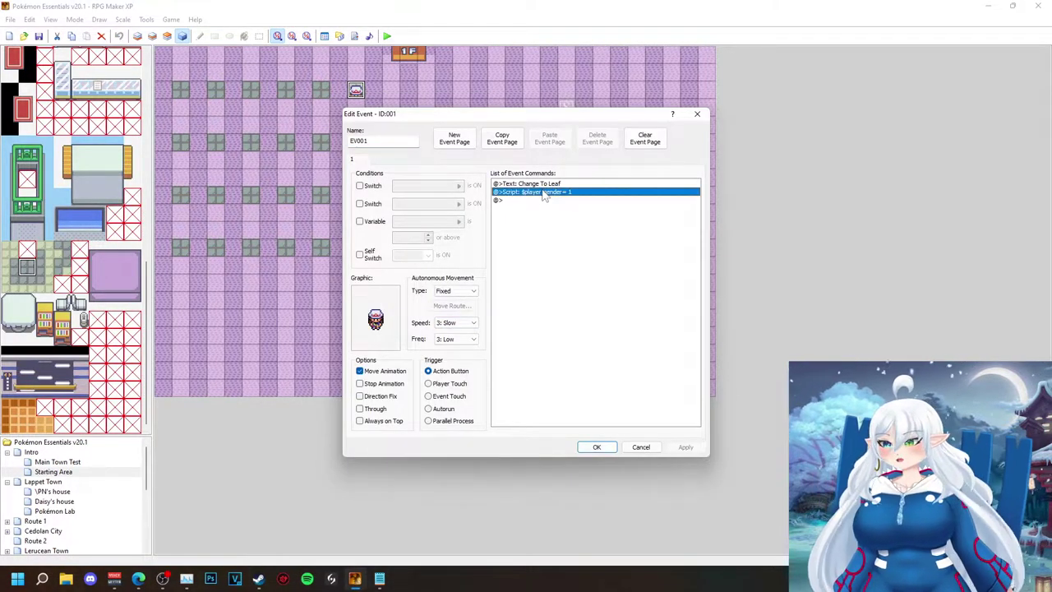
right_click(545, 192)
left_click(569, 207)
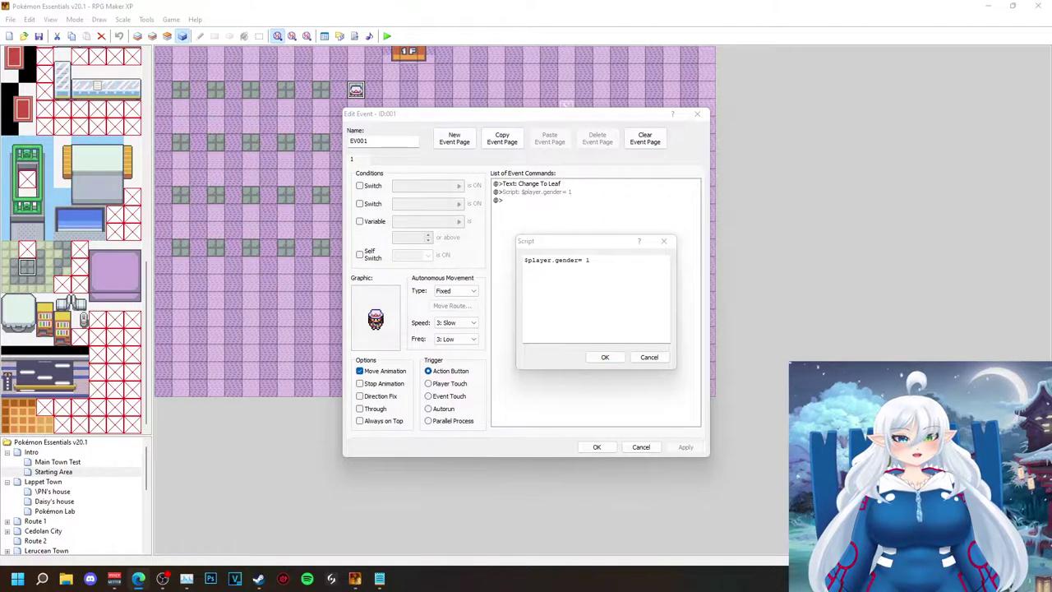
left_click(616, 360)
left_click(604, 447)
Open the Intro event on the Intro map and examine the Boy and Girl choice branches.
left_click(43, 452)
left_click(168, 301)
double_click(164, 56)
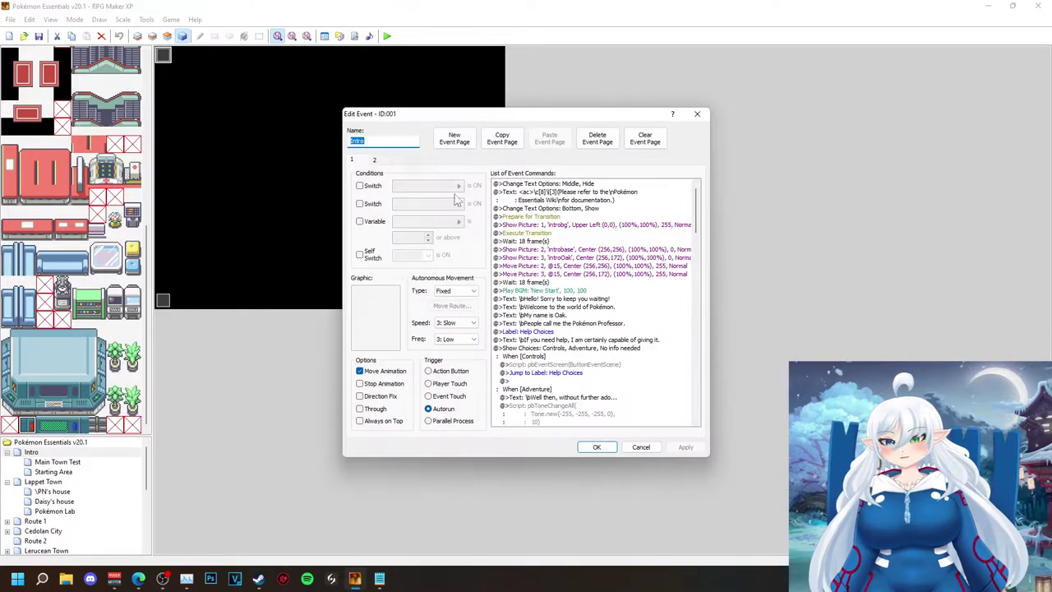
scroll(560, 314, "down", 20)
left_click_drag(697, 326, 699, 340)
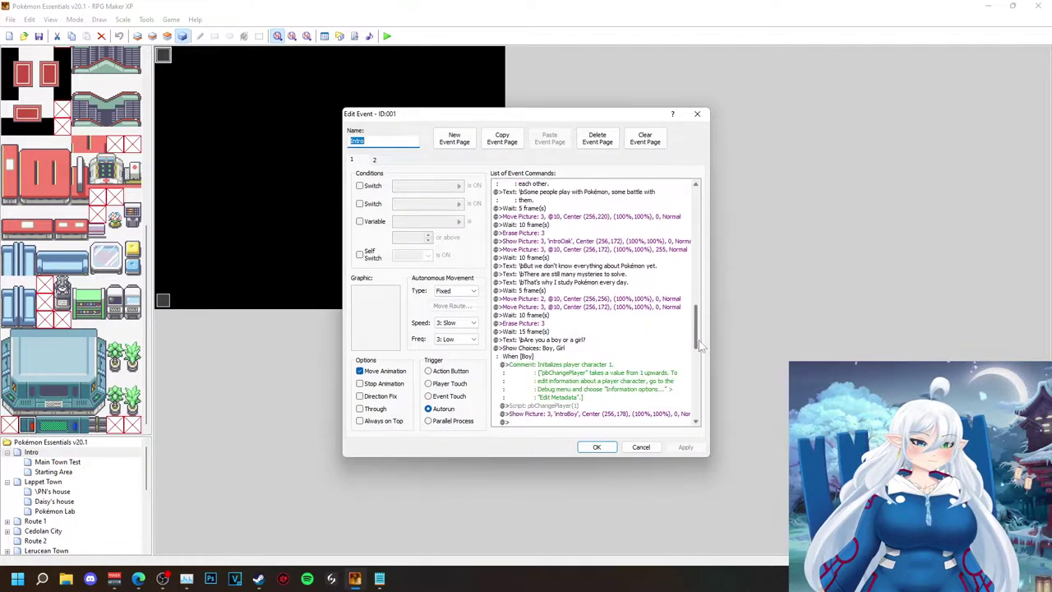
scroll(617, 325, "down", 3)
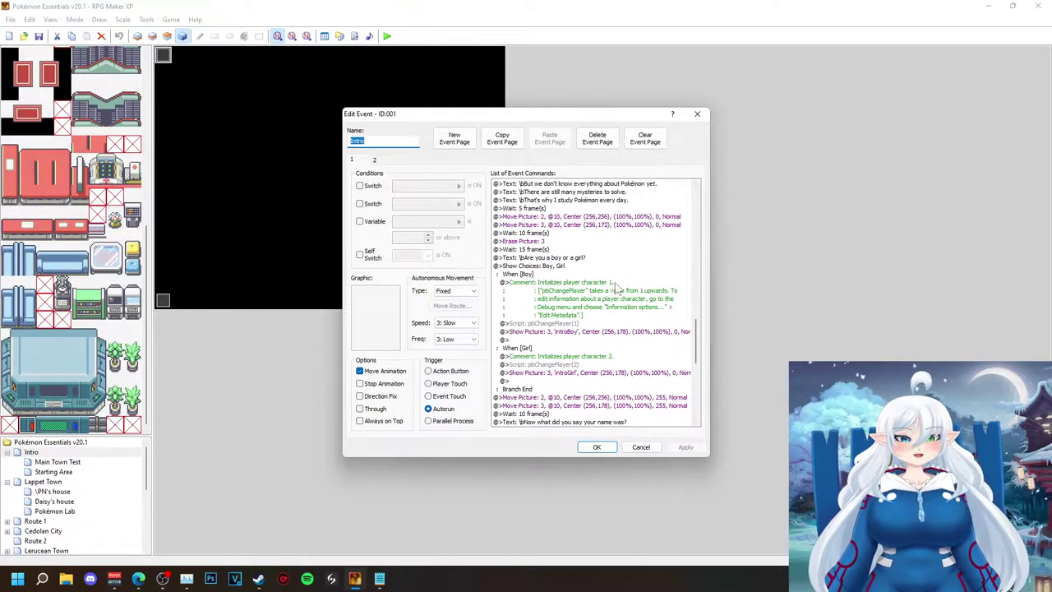
left_click_drag(695, 353, 654, 352)
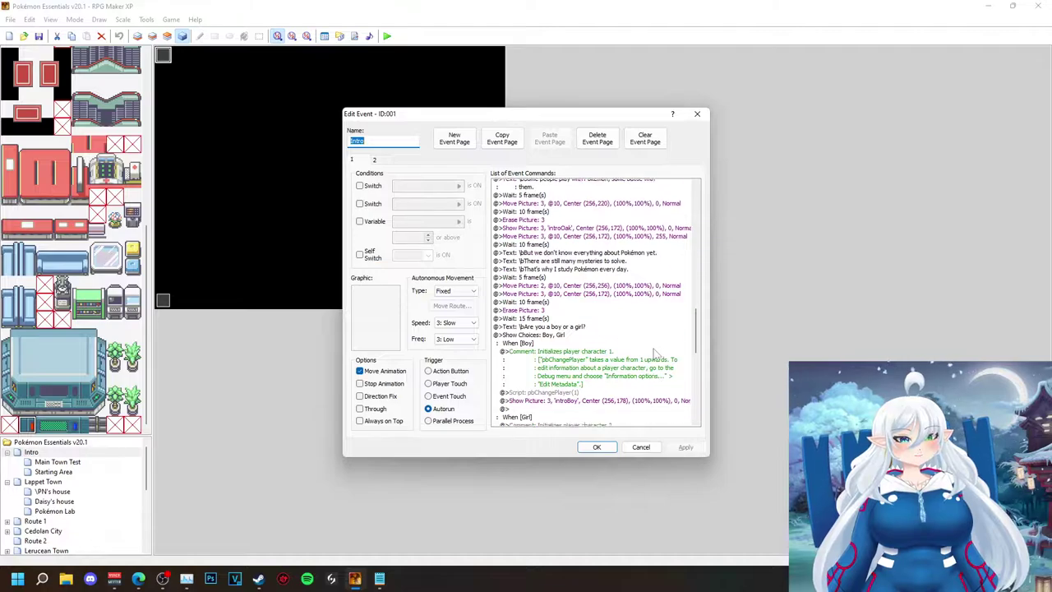
scroll(655, 352, "down", 3)
left_click(555, 335)
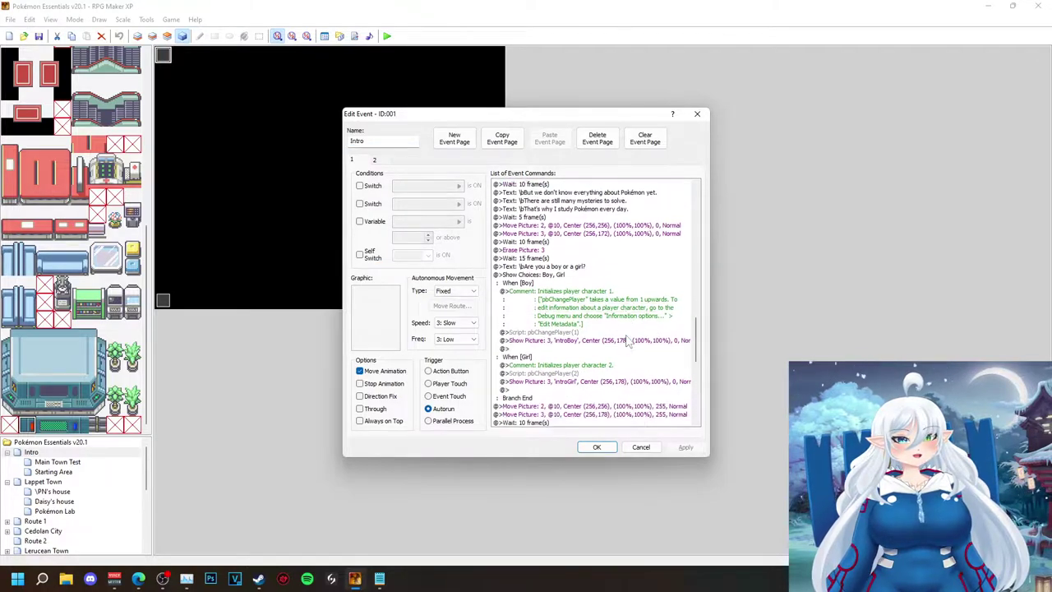
View the player-changing script command in the Intro event's Girl branch and close the event without changes.
left_click(573, 300)
right_click(578, 378)
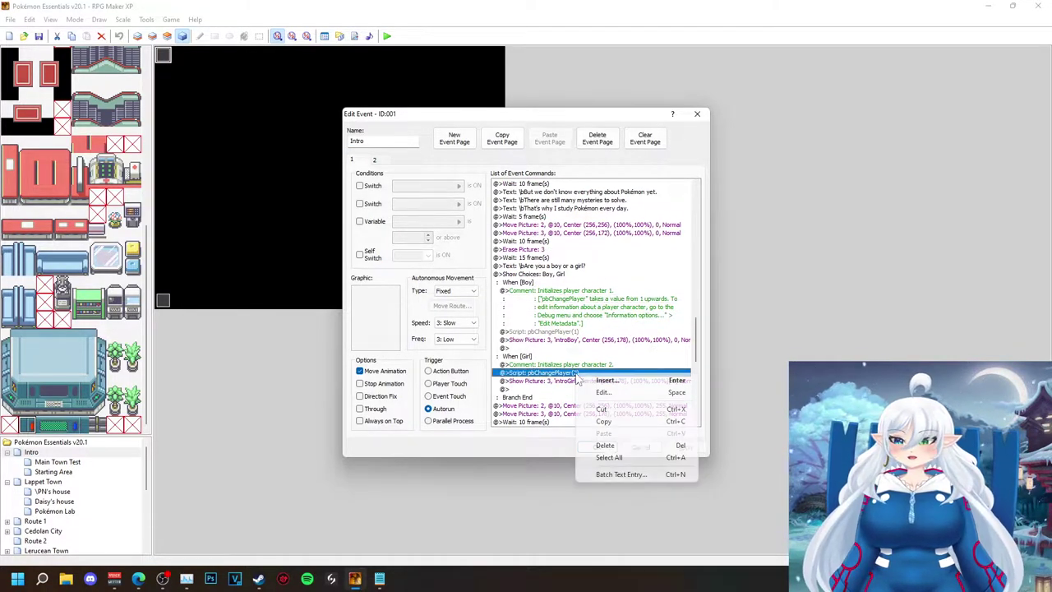
left_click(594, 377)
key("Escape")
right_click(575, 380)
right_click(560, 373)
left_click(568, 390)
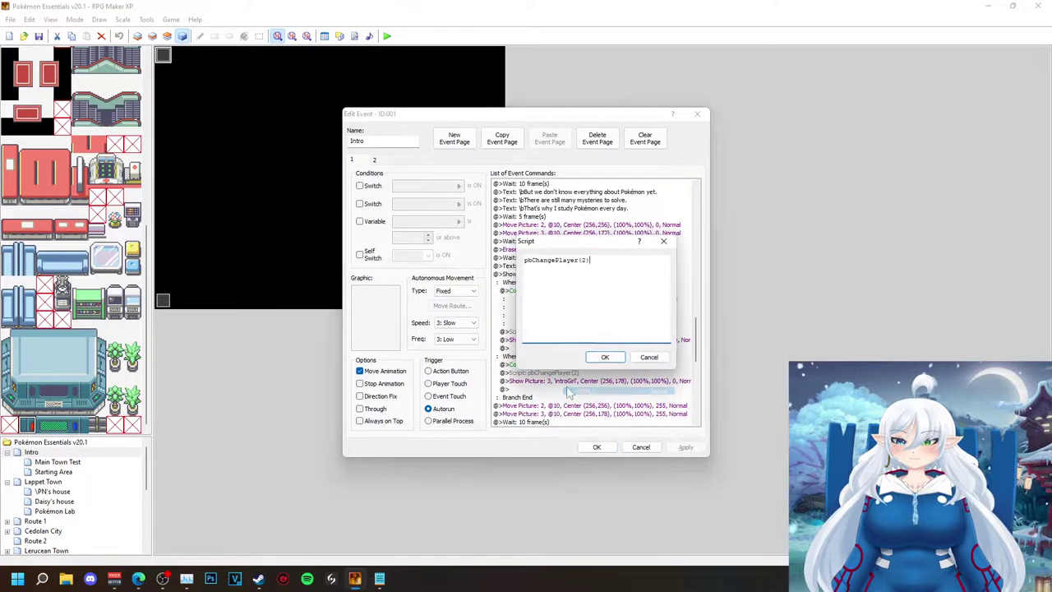
key("Escape")
left_click(640, 447)
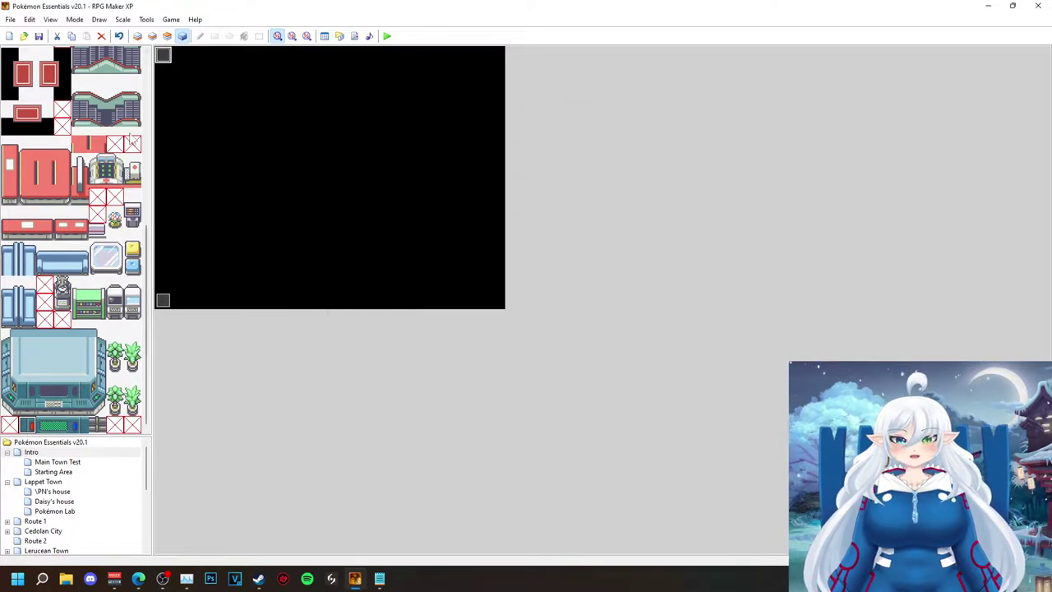
On the Starting Area map, replace the Leaf event's script with pbChangePlayer(2) and save the event.
left_click(53, 472)
right_click(355, 90)
left_click(386, 101)
right_click(543, 192)
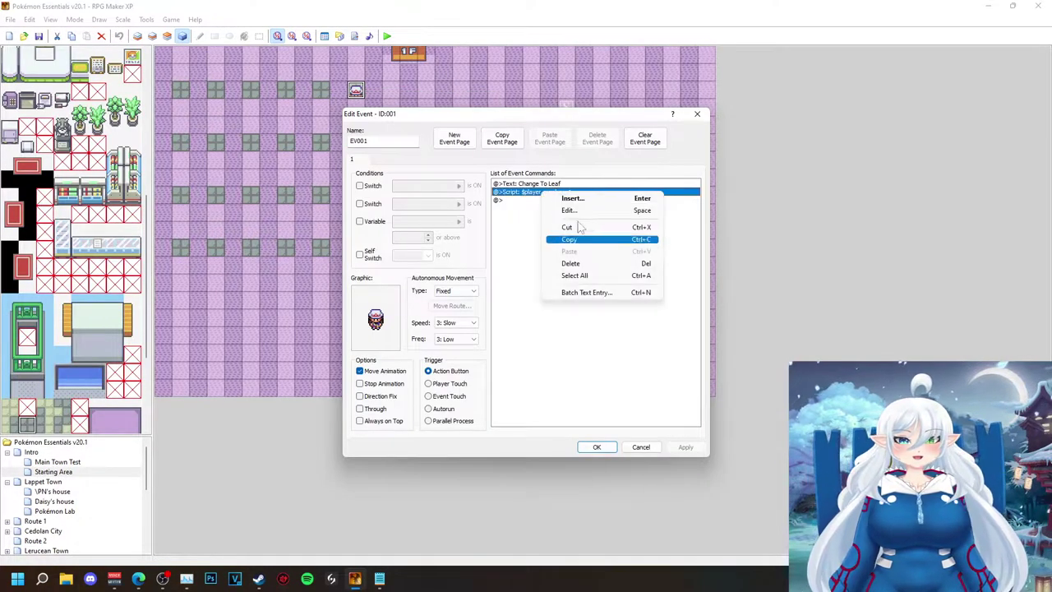
left_click(573, 212)
key("ctrl+a")
type("pbChangePlayer(2)")
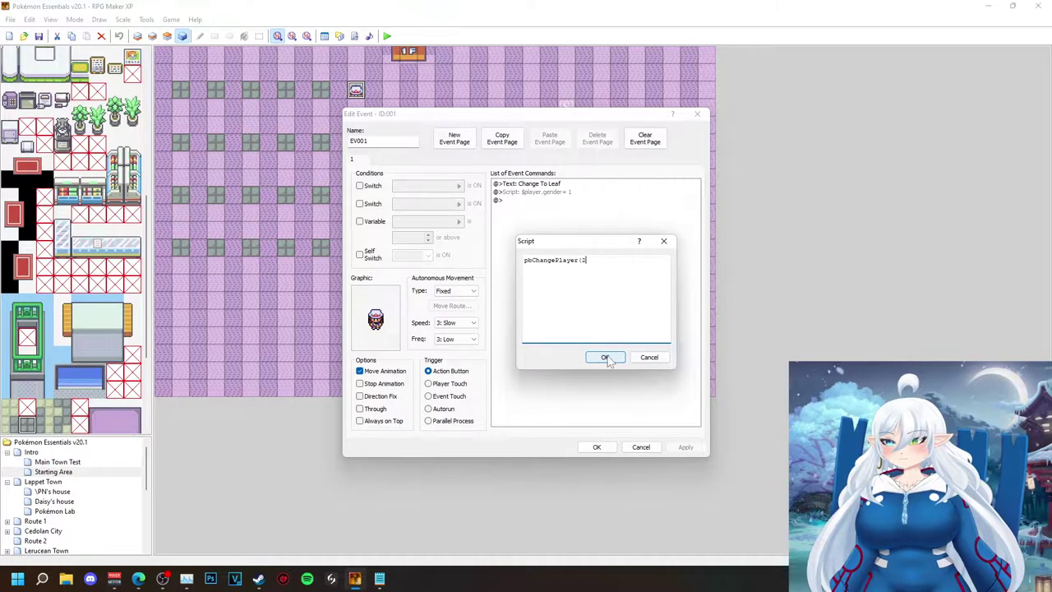
left_click(605, 357)
left_click(597, 447)
Save the project and playtest the pbChangePlayer(2) script by interacting with Leaf and walking around, and close the game.
left_click(386, 36)
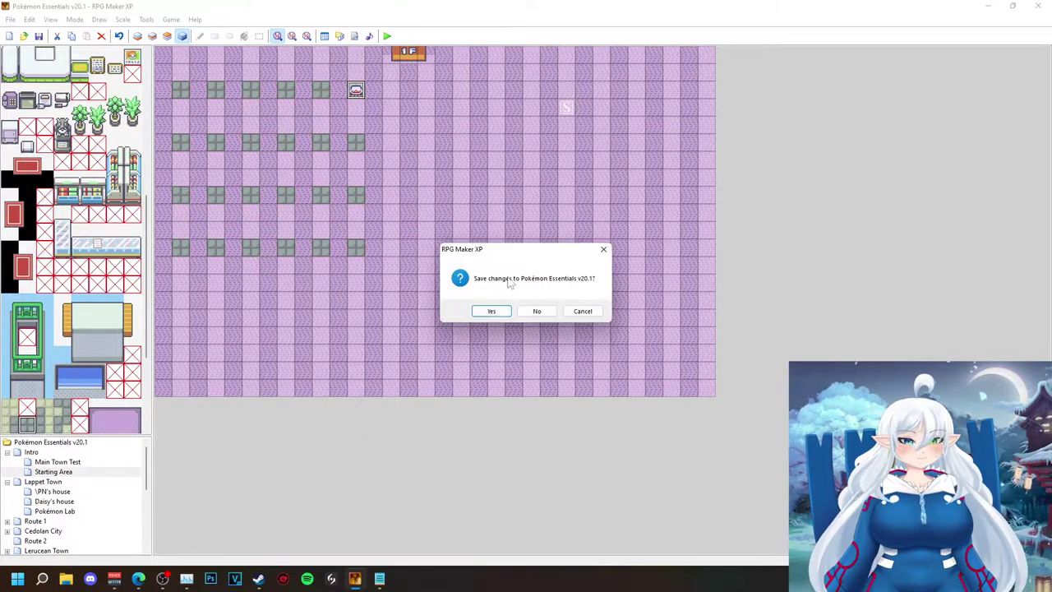
left_click(490, 310)
key("Return")
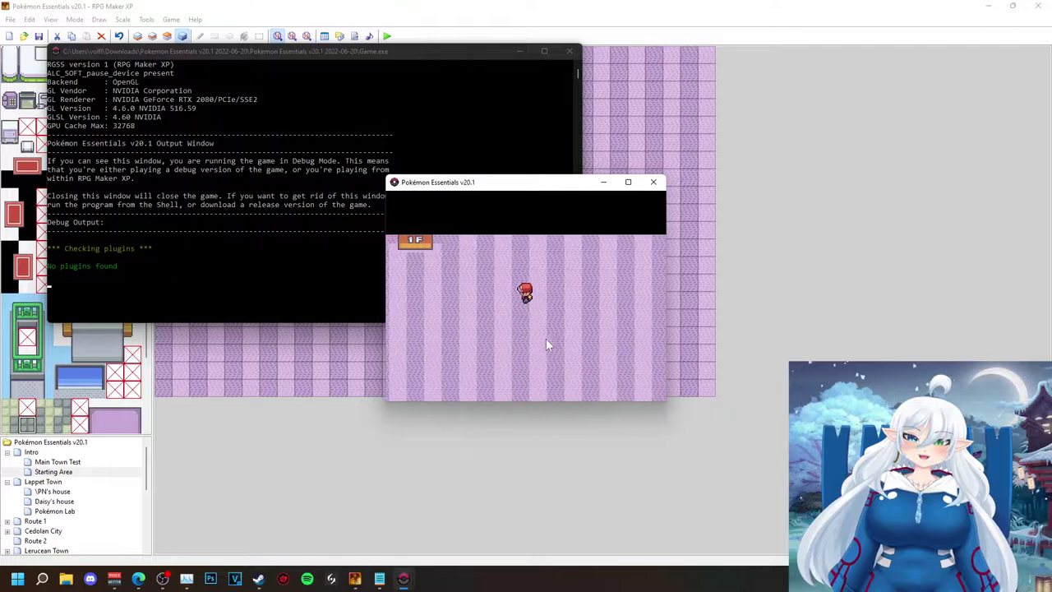
key("Left")
key("Up")
key("Return")
key("Return")
key("Right")
key("Down")
key("Right")
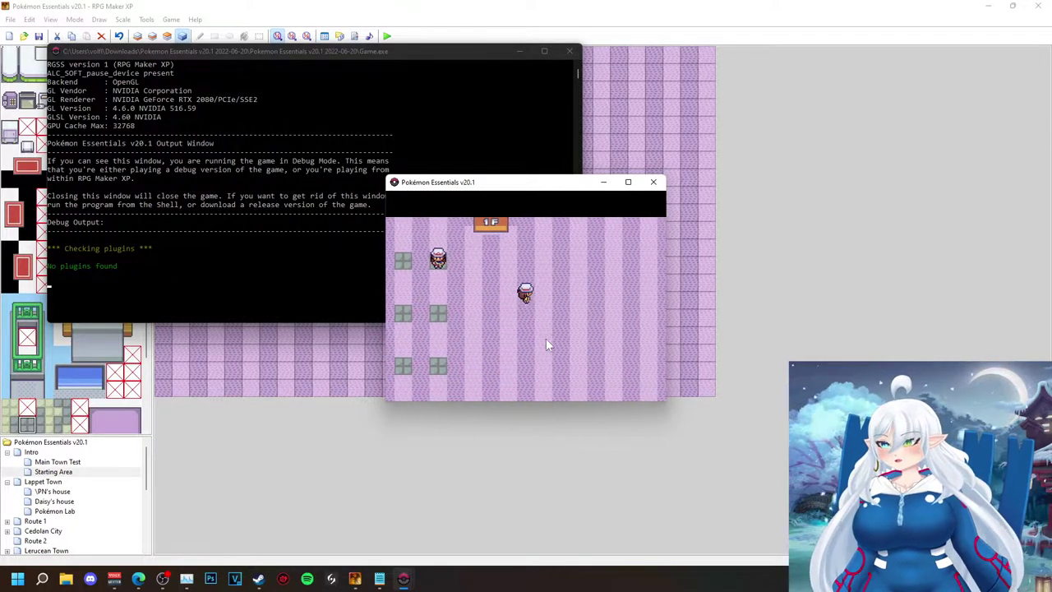
key("Left")
key("Left")
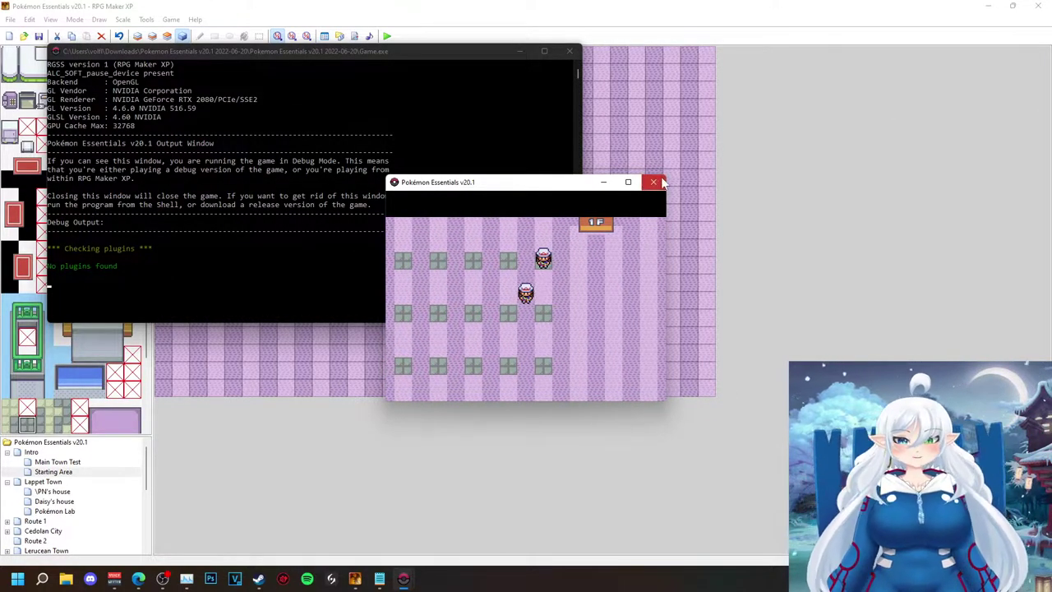
left_click(653, 182)
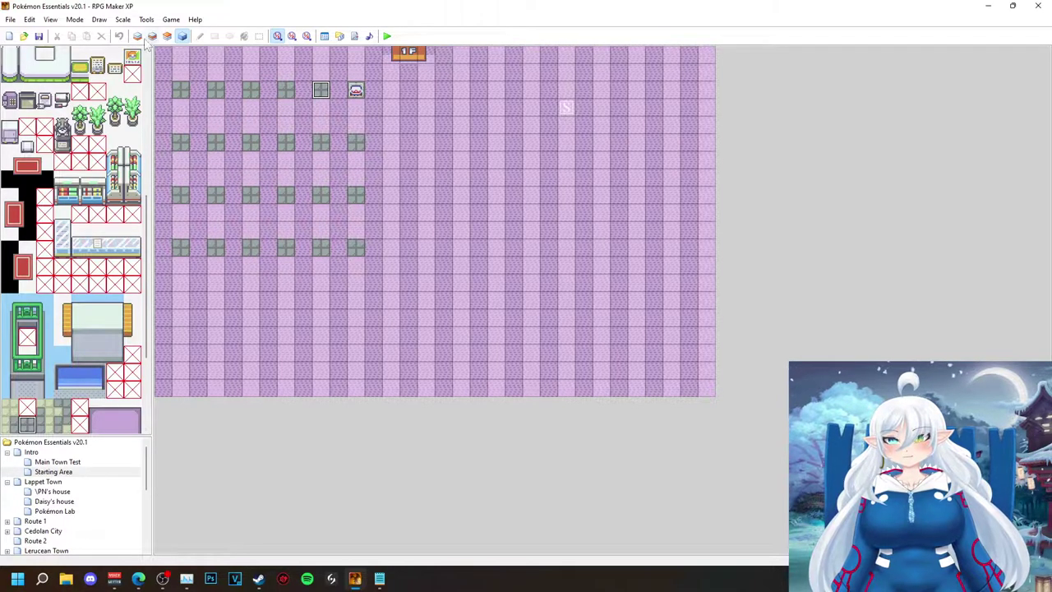
Create a new event with Red's trainer graphic on the grey tile just left of Leaf.
double_click(321, 93)
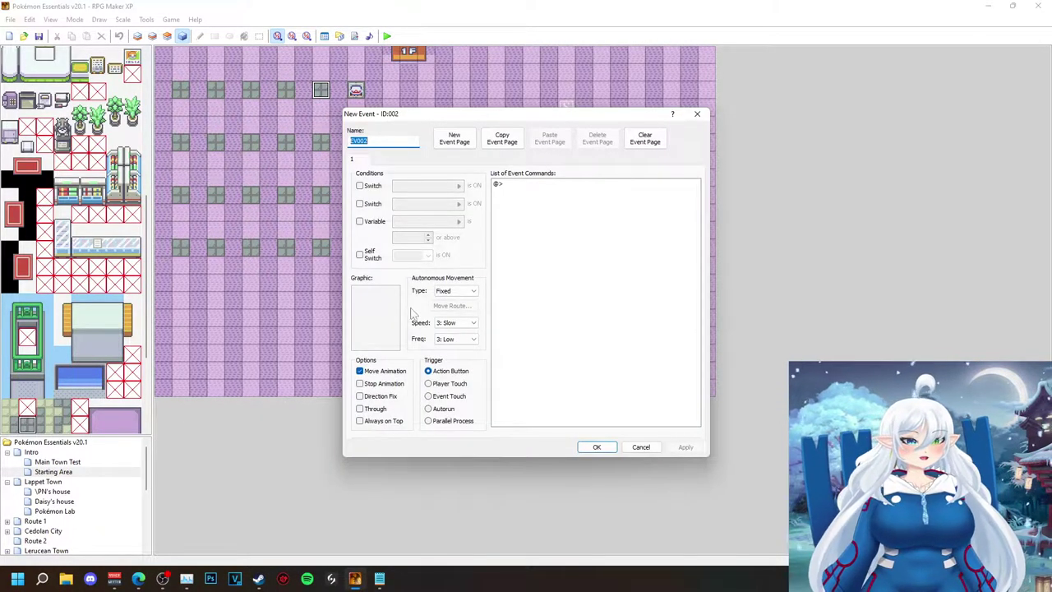
double_click(378, 317)
left_click_drag(451, 197, 455, 373)
left_click(417, 274)
left_click(418, 259)
left_click(417, 266)
left_click(417, 273)
left_click(608, 410)
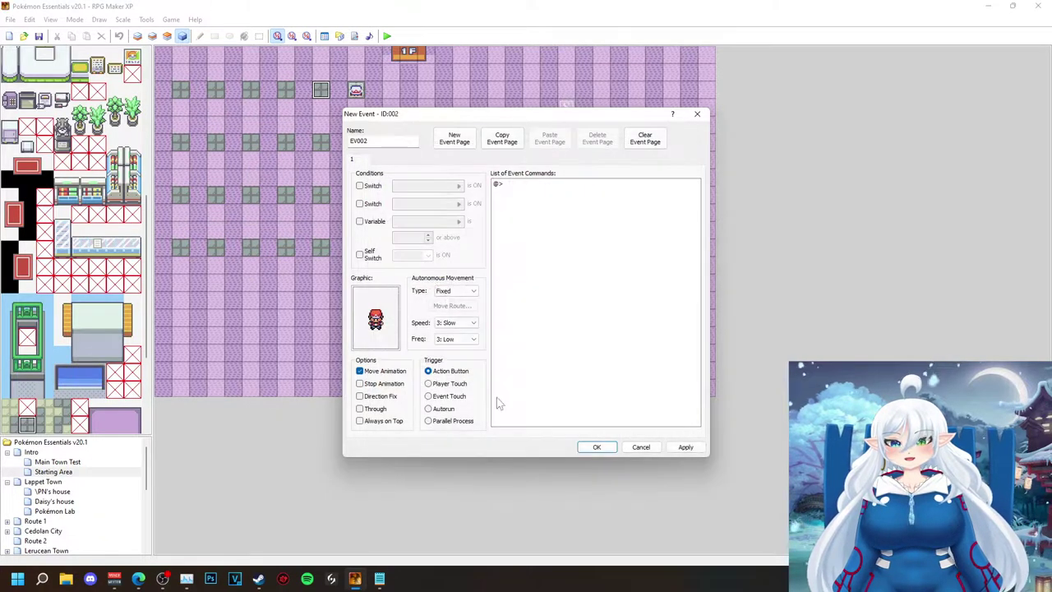
left_click(597, 446)
Add a Show Text command reading "Change To Red" to the Red event.
right_click(321, 93)
left_click(354, 99)
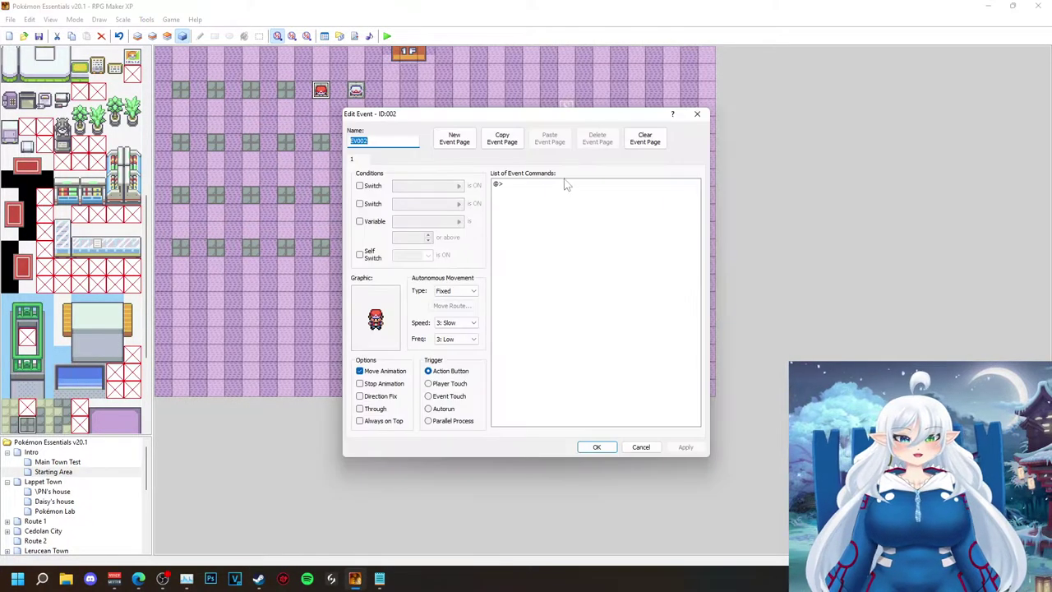
double_click(507, 186)
left_click(511, 200)
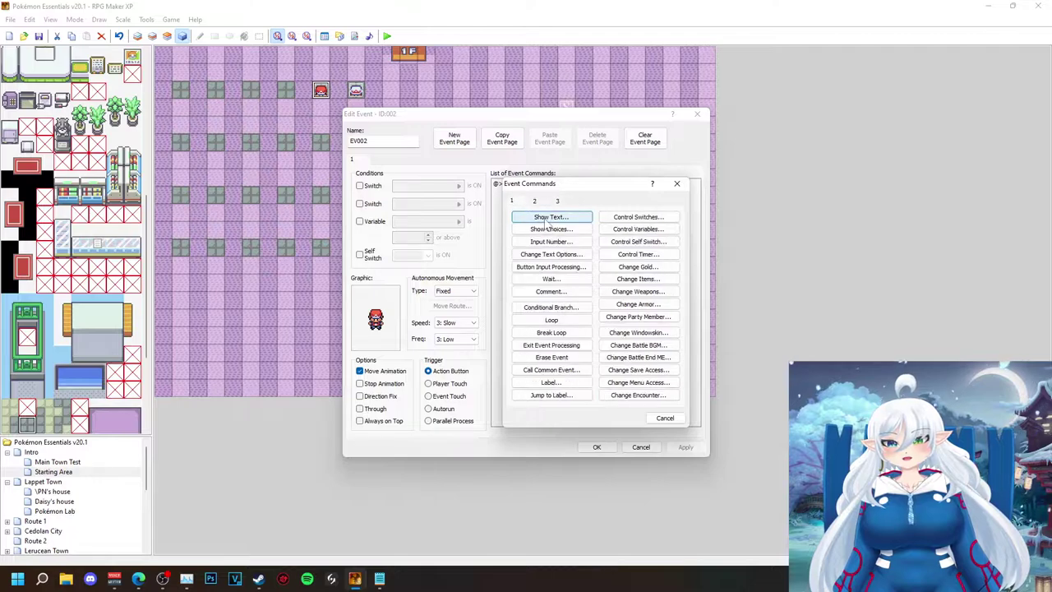
left_click(545, 217)
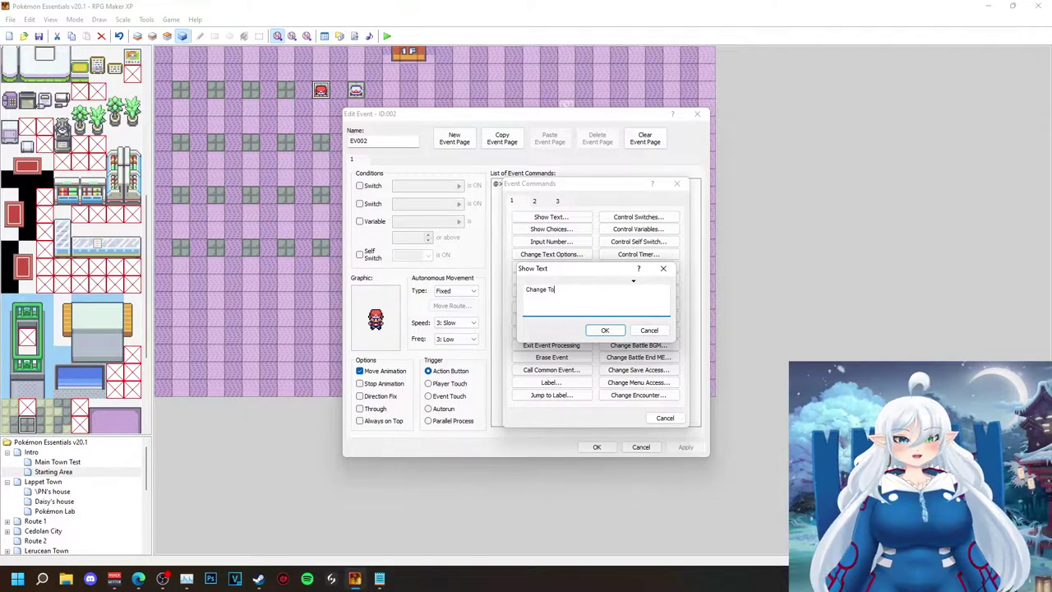
left_click(605, 331)
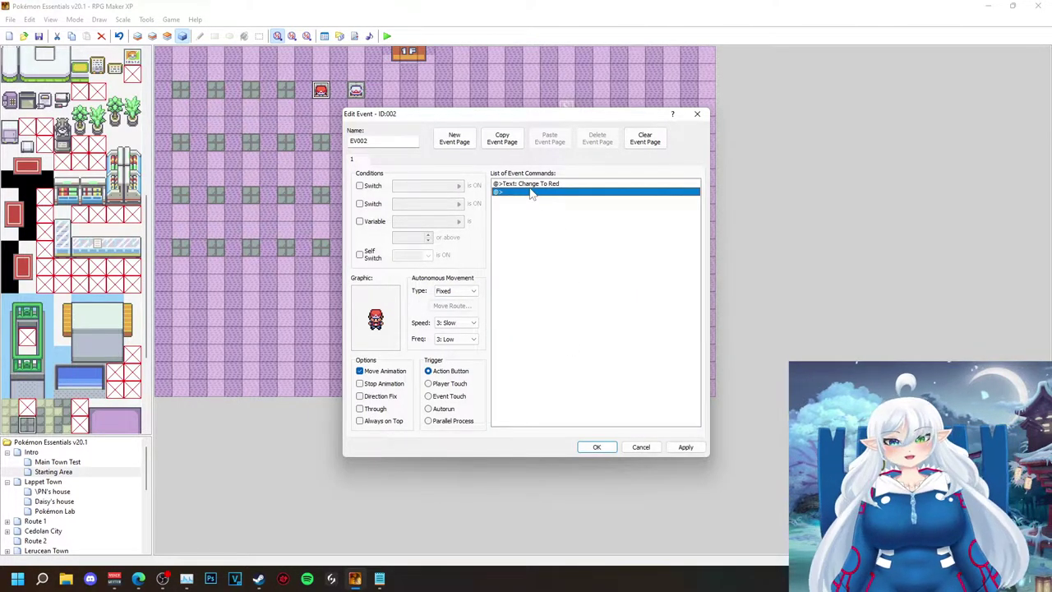
Add a Show Choices command with Yes and No to the Red event and save the event.
double_click(531, 193)
left_click(545, 230)
left_click(600, 363)
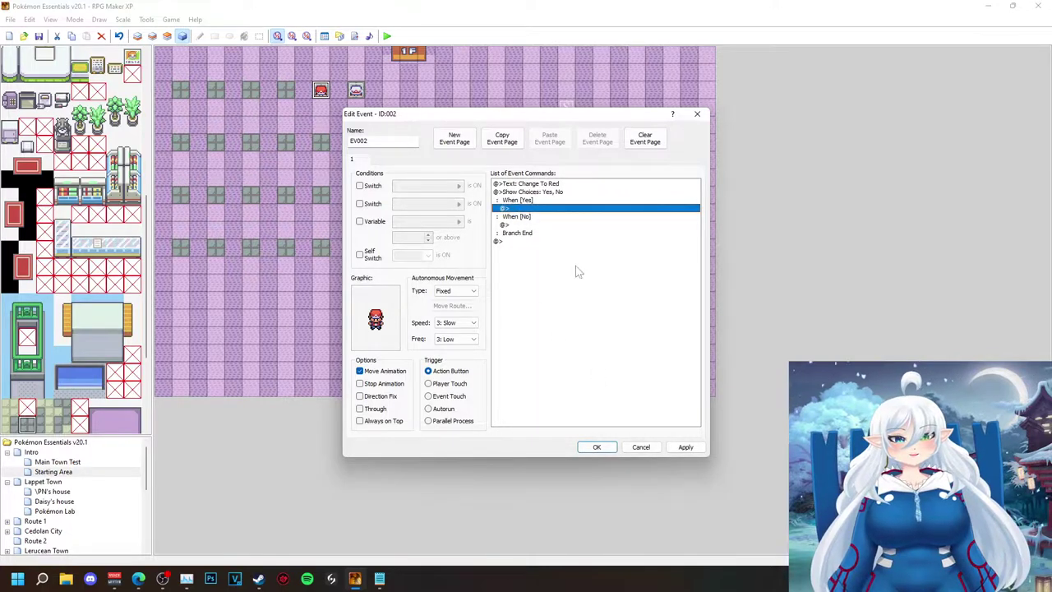
left_click(596, 446)
Add a Script command reading pbChangePlayer(1) to the Yes branch of the Red event.
double_click(320, 90)
right_click(526, 212)
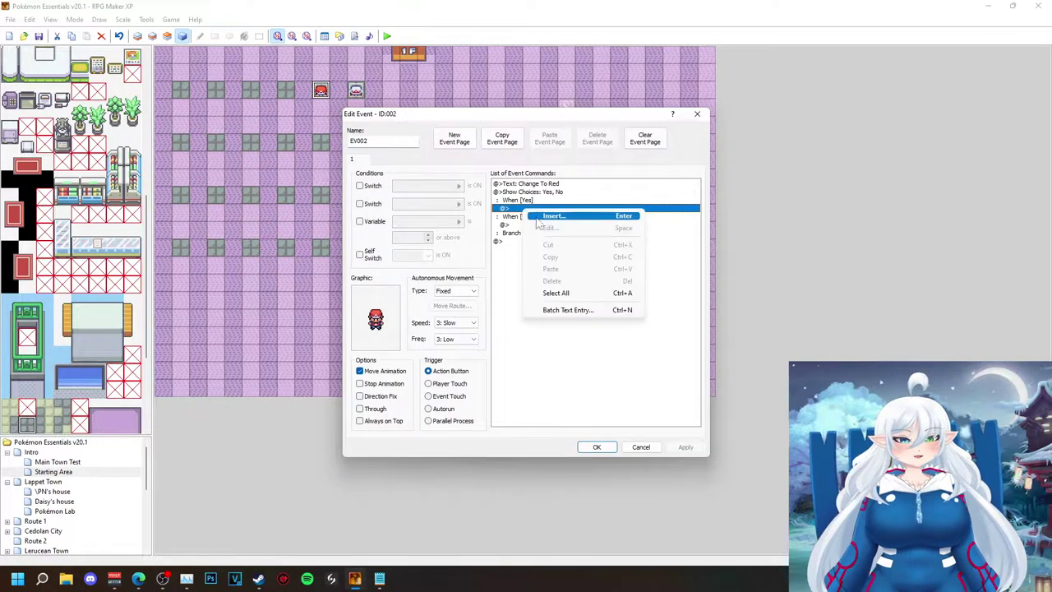
left_click(538, 216)
left_click(625, 397)
double_click(526, 216)
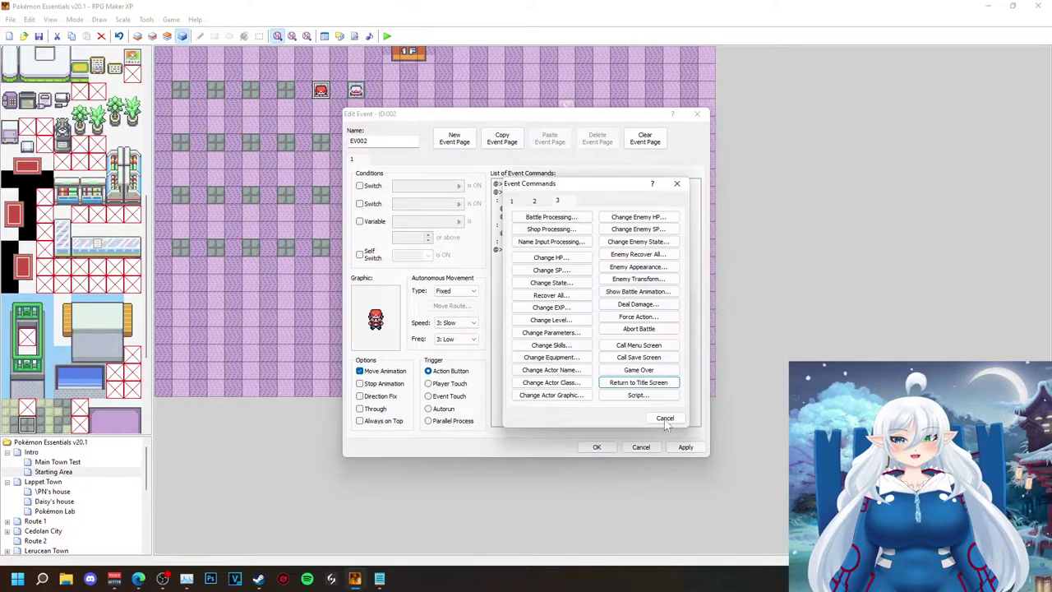
left_click(639, 395)
type("pbChangePlayer(2)")
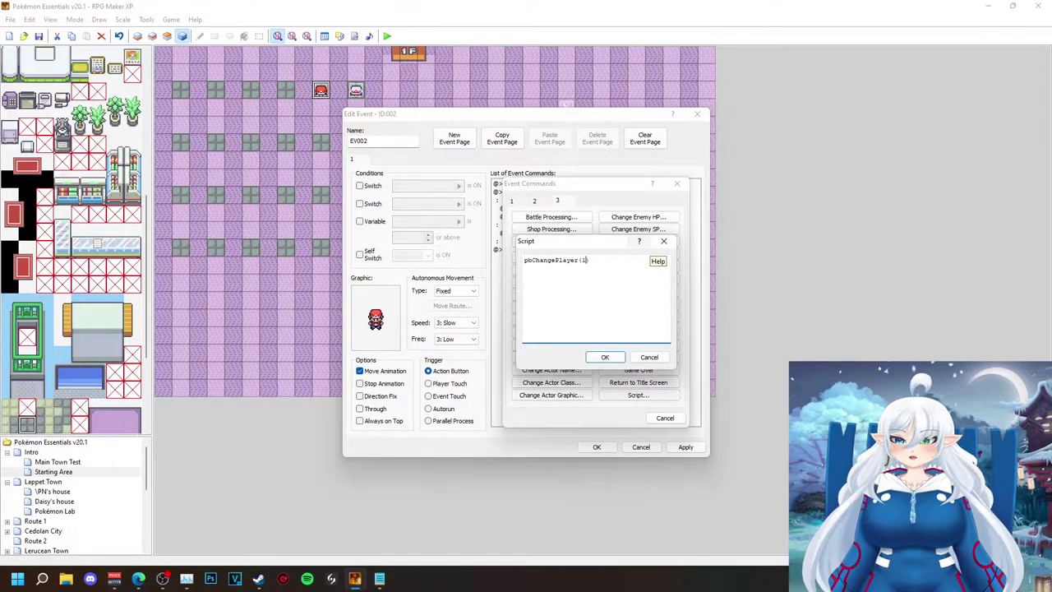
left_click(605, 357)
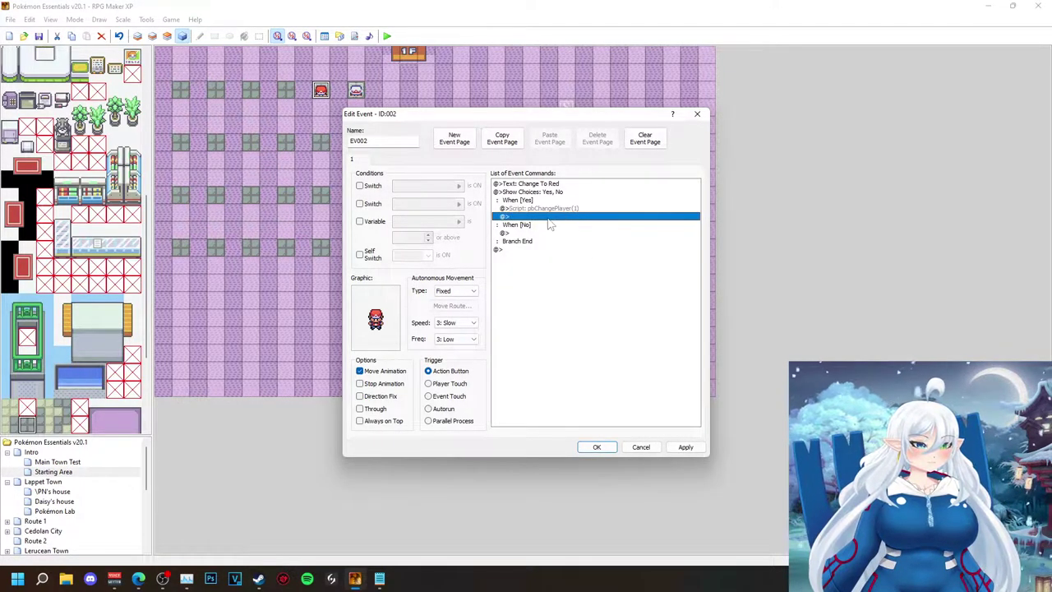
double_click(533, 234)
left_click(516, 202)
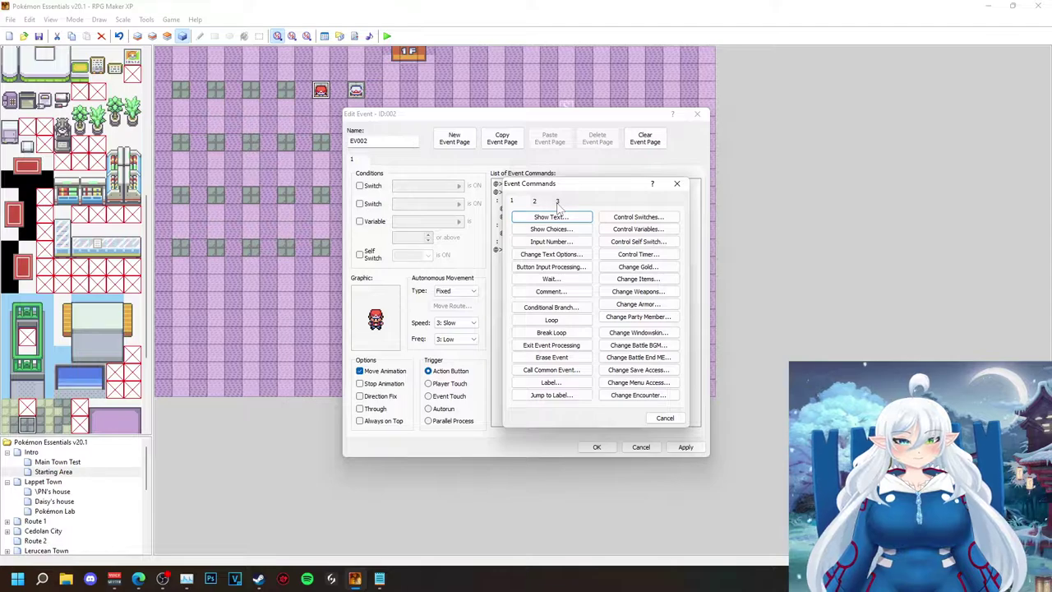
left_click(557, 204)
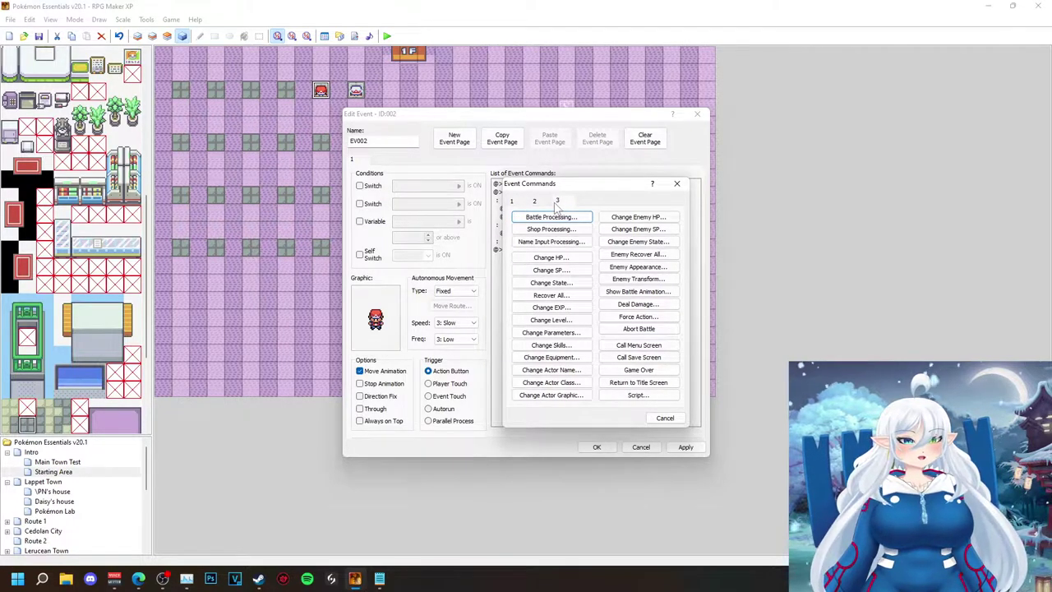
key("Left")
key("Escape")
left_click(522, 226)
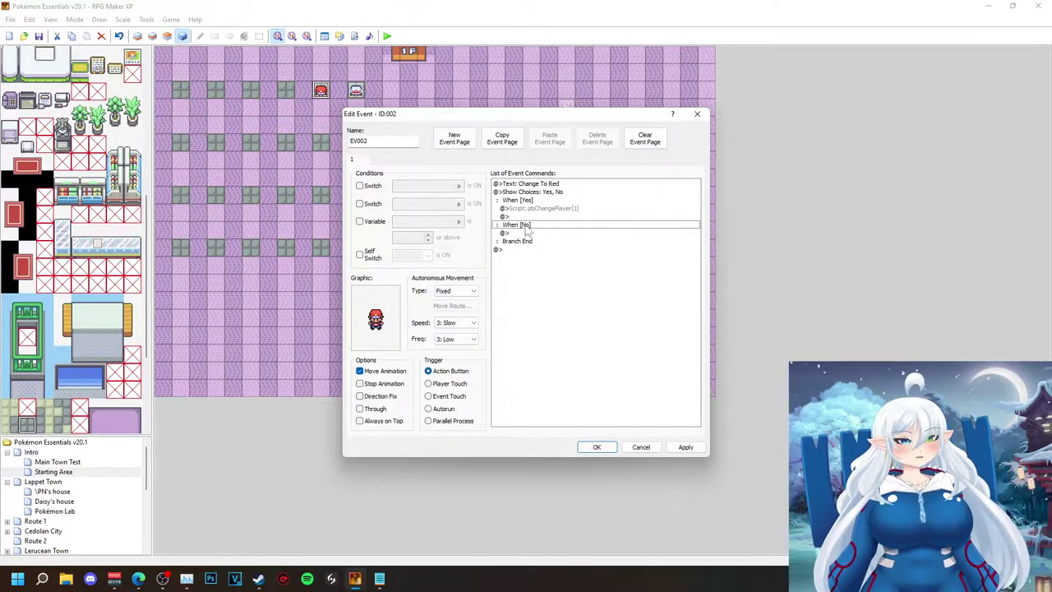
Review the Red event's Yes and No choices, keeping Choice 2 on cancel, and save the event.
left_click(531, 193)
right_click(532, 193)
left_click(552, 214)
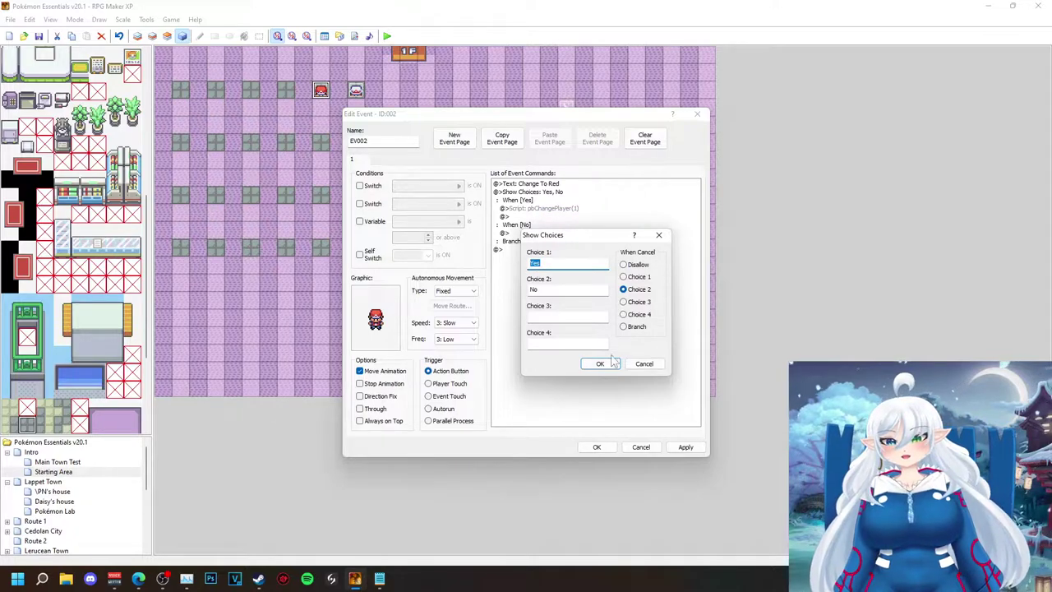
left_click(599, 363)
left_click(597, 446)
Playtest the map, interacting with the Leaf and Red events to try both character changes.
key("F12")
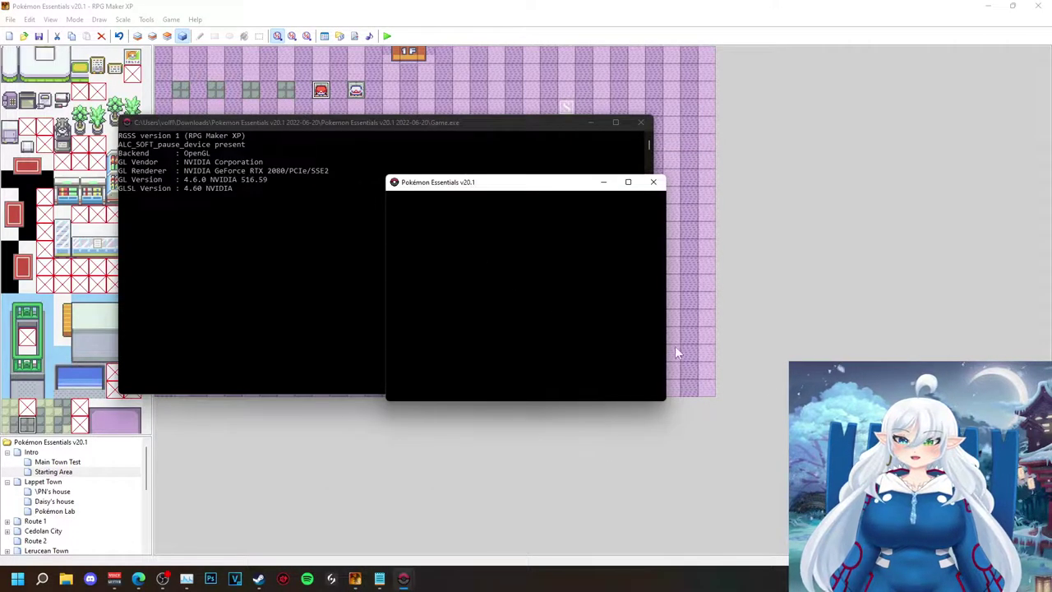
key("Return")
key("Left")
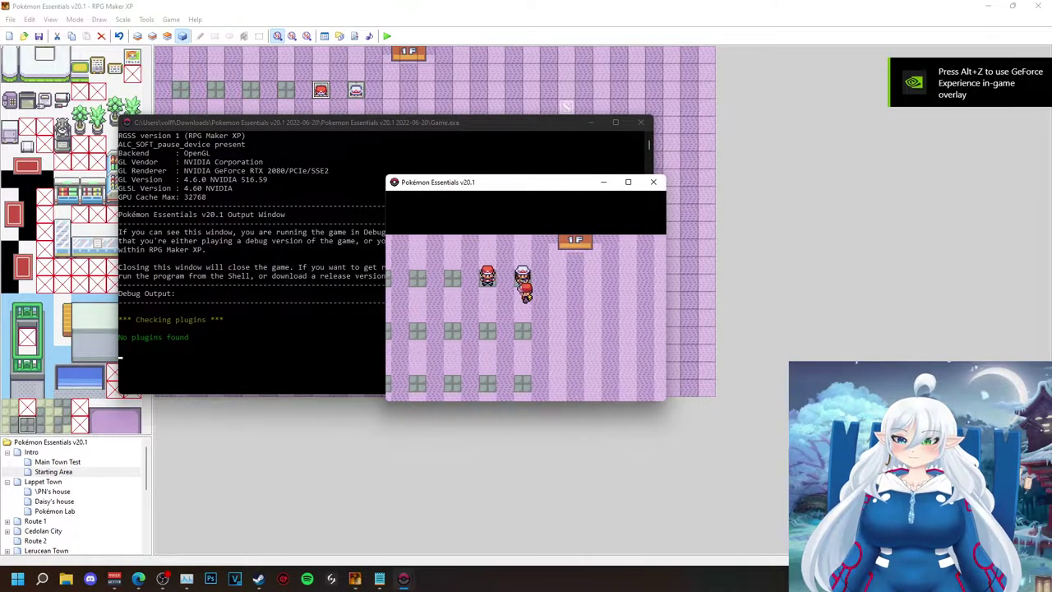
key("Up")
key("Return")
key("Return")
key("Left")
key("Up")
key("Return")
key("Return")
key("Right")
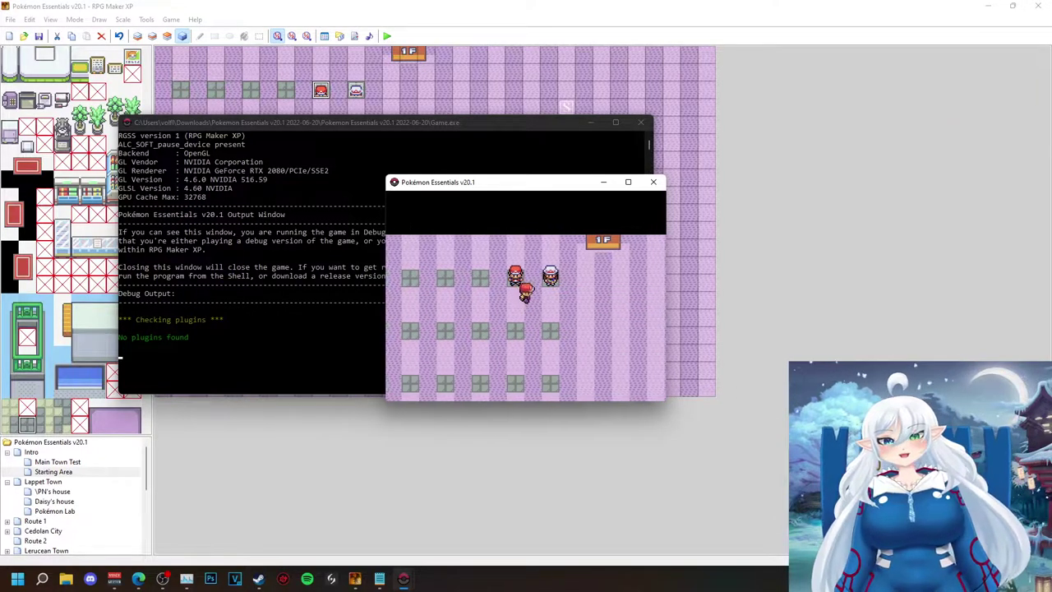
key("Down")
key("Up")
Switch to the metadata file in Notepad, duplicate the [2] player section at its end and number the copy [3].
left_click(379, 578)
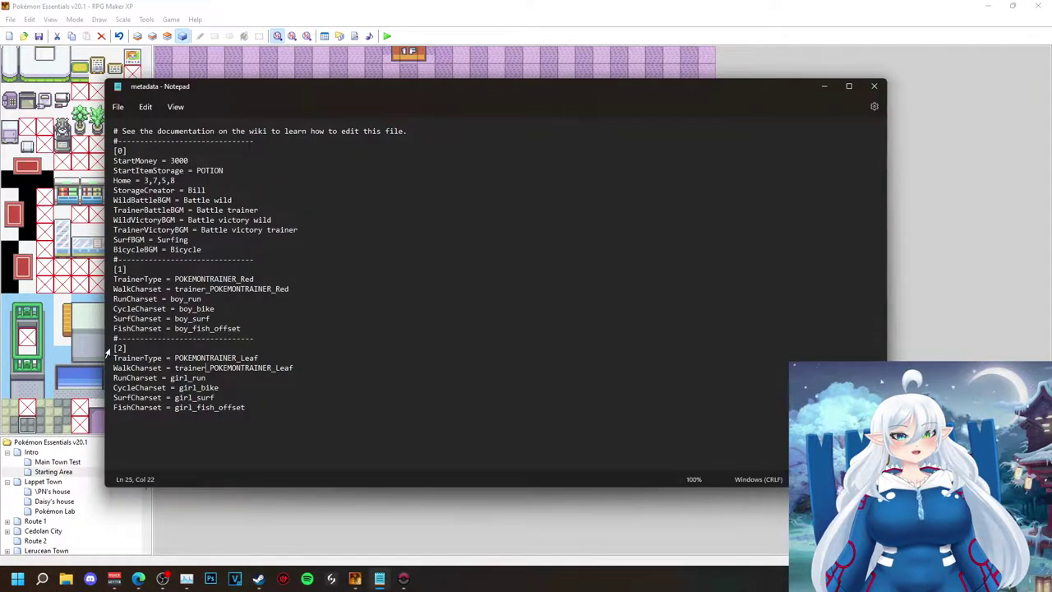
left_click_drag(113, 338, 245, 407)
key("ctrl+c")
key("Right")
key("Return")
key("ctrl+v")
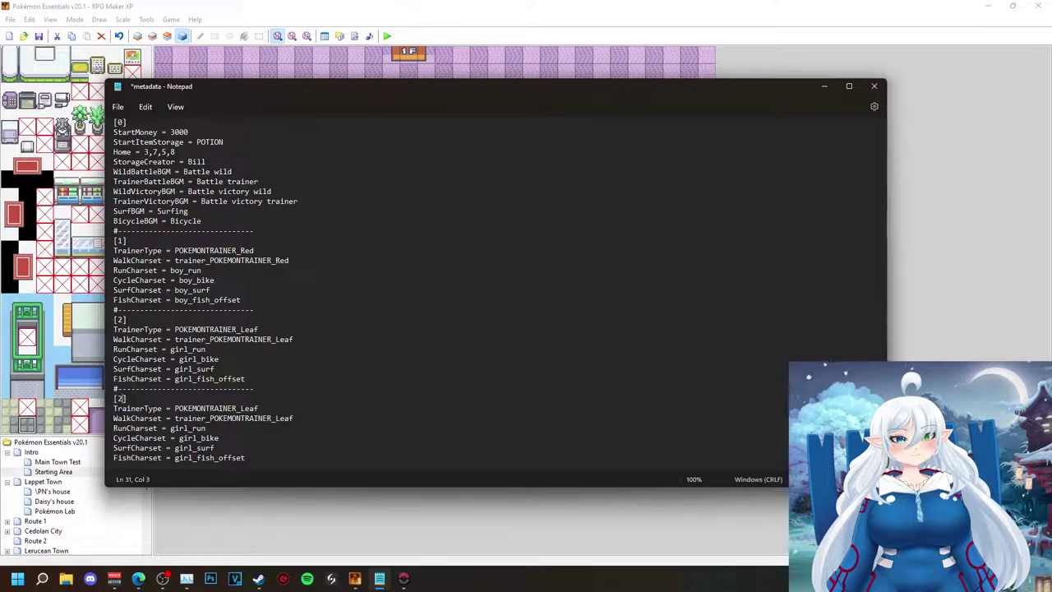
Browse to the project's Graphics > Characters folder in File Explorer and preview the trainer_POKEMONTRAINER_May sprite sheet.
left_click(66, 579)
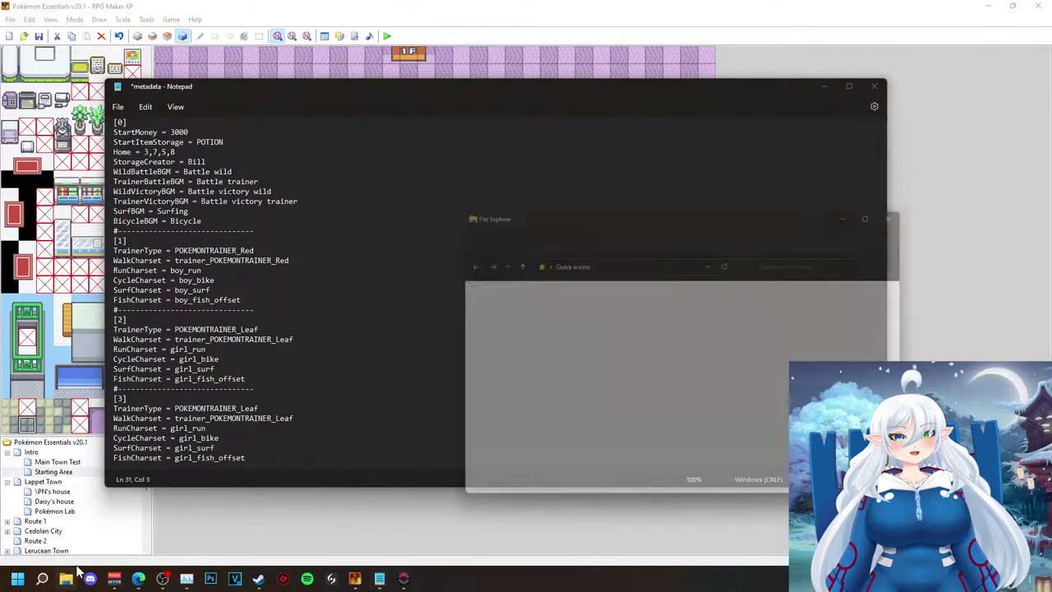
left_click(495, 429)
double_click(619, 348)
left_click(795, 261)
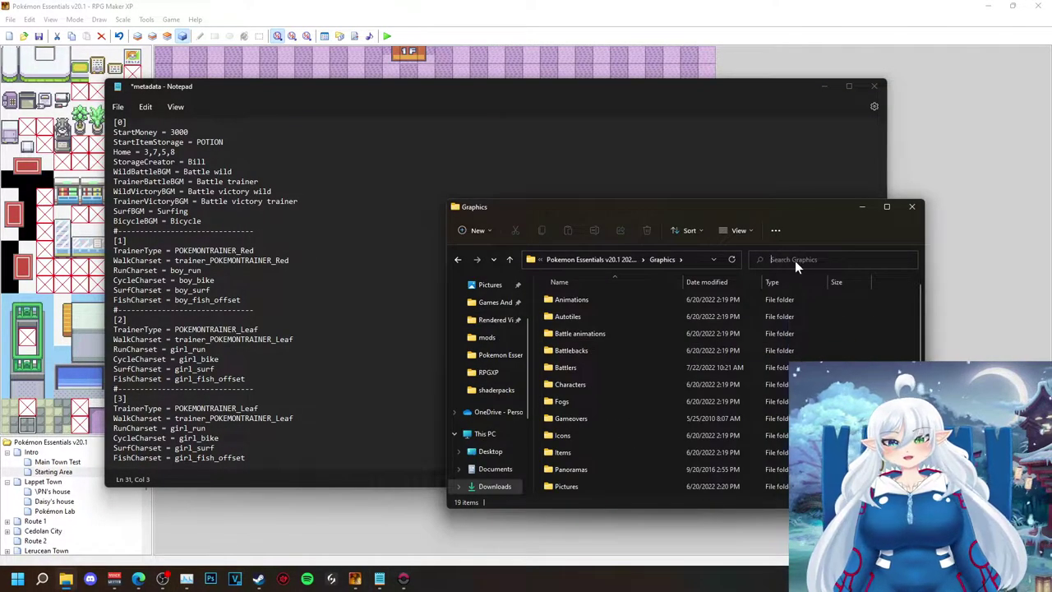
double_click(570, 384)
left_click(852, 260)
type("may")
left_click(853, 293)
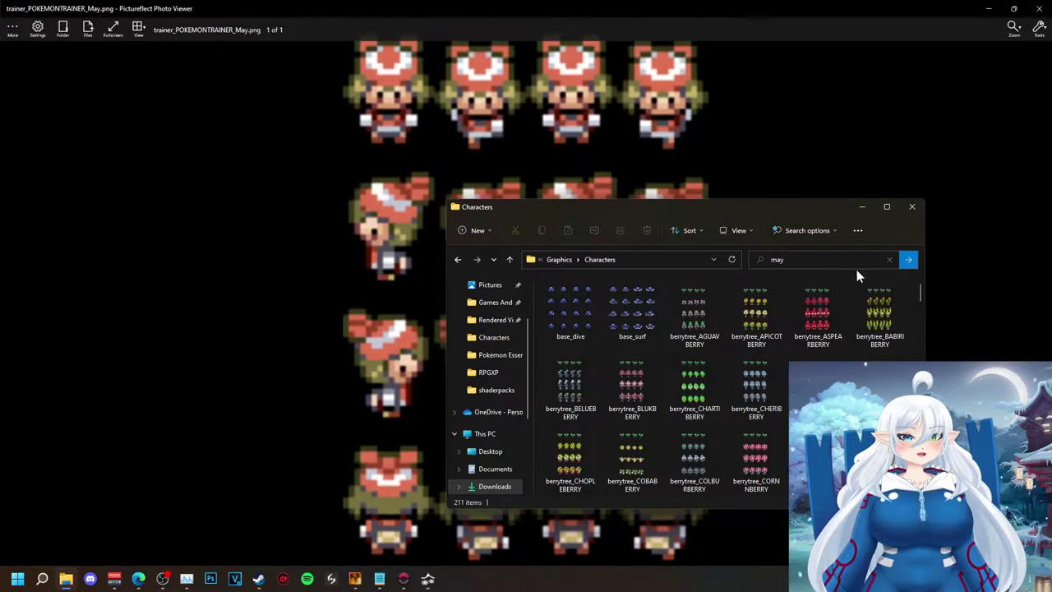
Close the image preview and look up the May and Leaf trainer sprites by searching the Characters folder for "may" and "leaf".
left_click(1038, 6)
left_click(860, 259)
key("Return")
left_click(567, 341)
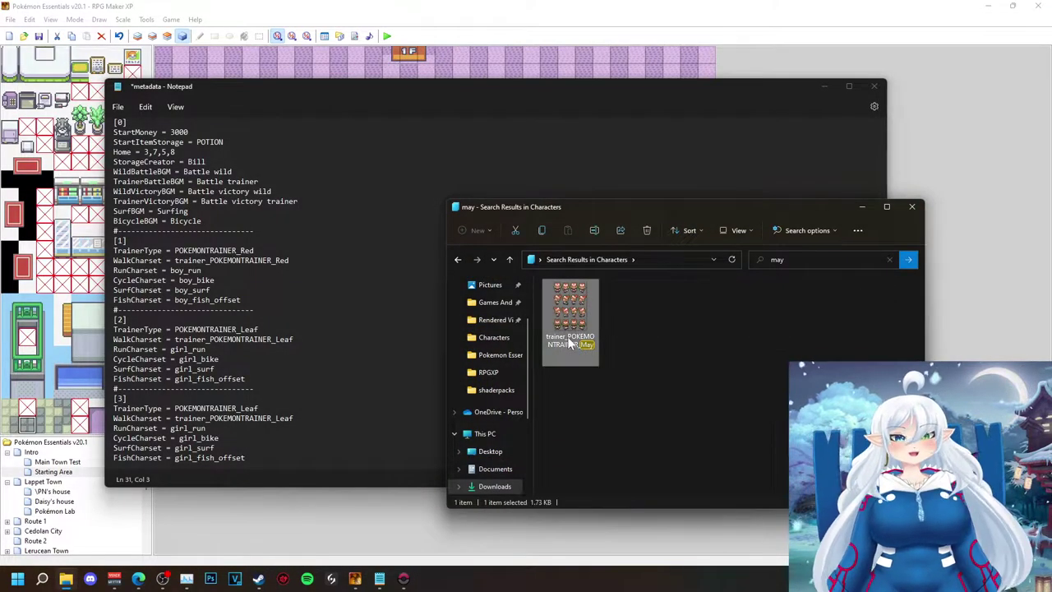
left_click(568, 341)
left_click(788, 303)
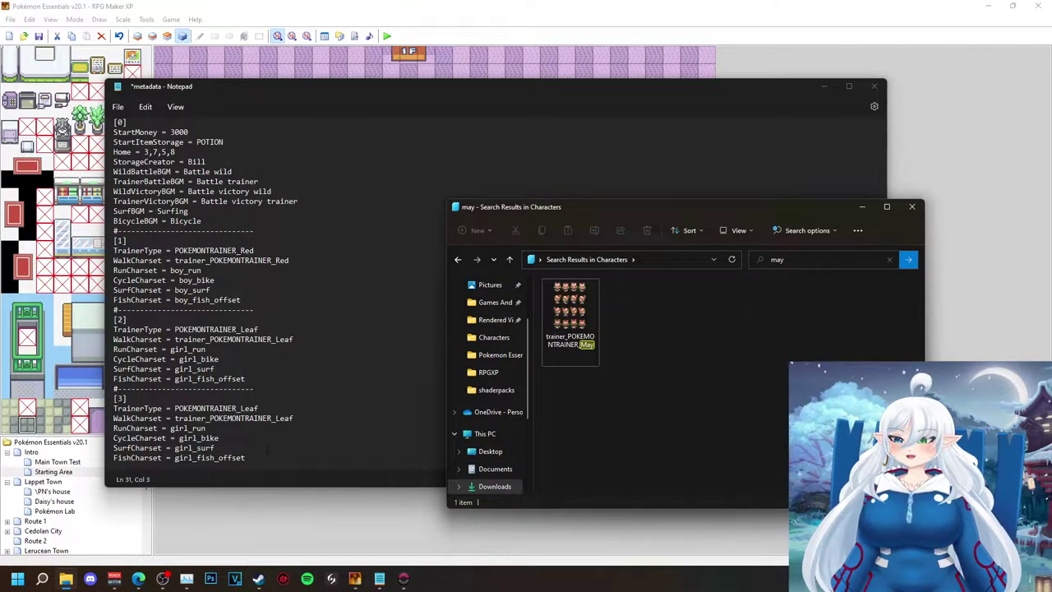
left_click(768, 265)
type("leaf")
key("Return")
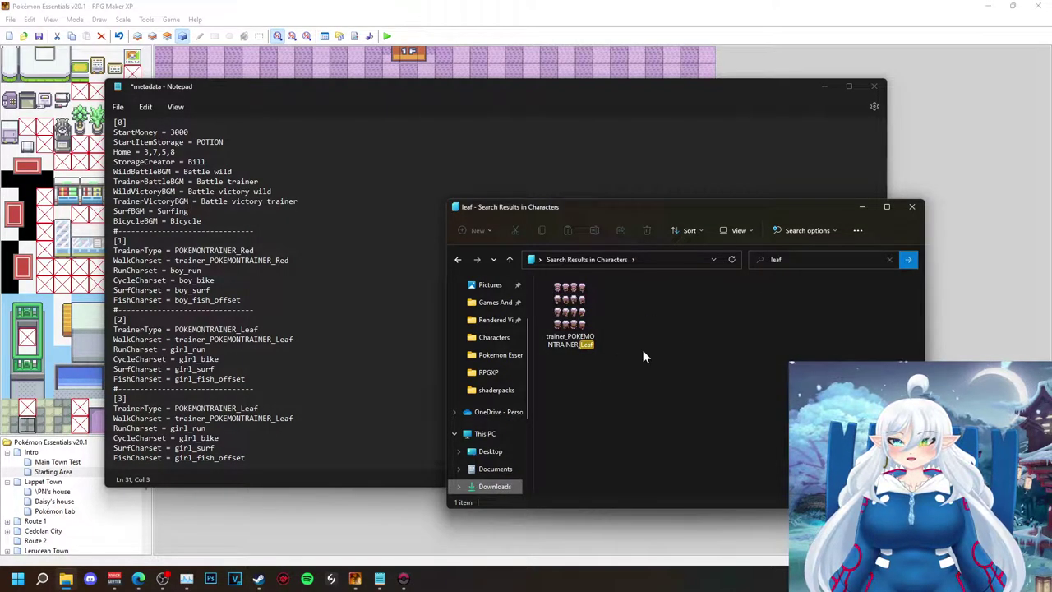
In section [3] of the metadata, set TrainerType to POKEMONTRAINER_May and WalkCharset to trainer_POKEMONTRAINER_May.
left_click_drag(255, 415, 123, 406)
left_click(194, 416)
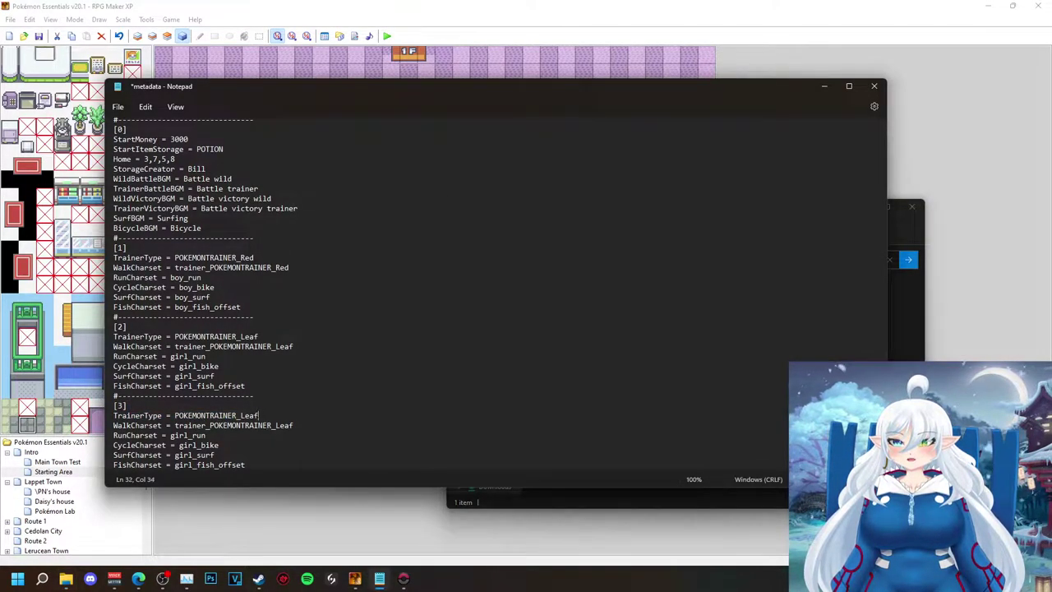
double_click(193, 416)
key("ctrl+v")
left_click_drag(293, 425, 210, 425)
key("ctrl+v")
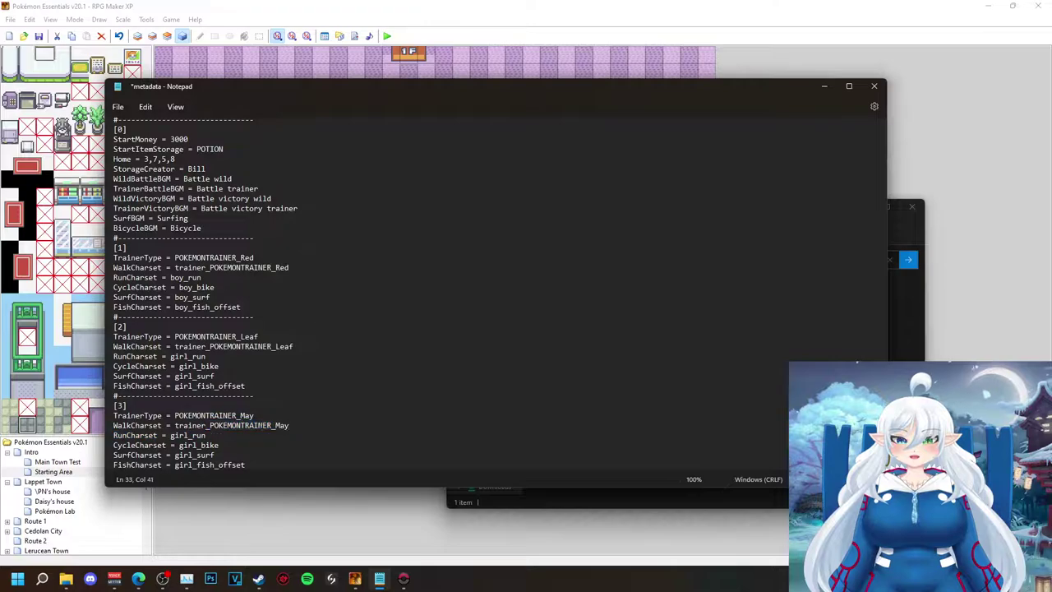
Search the Characters folder for "run" sprites.
left_click(891, 308)
left_click(879, 261)
type("run")
key("Return")
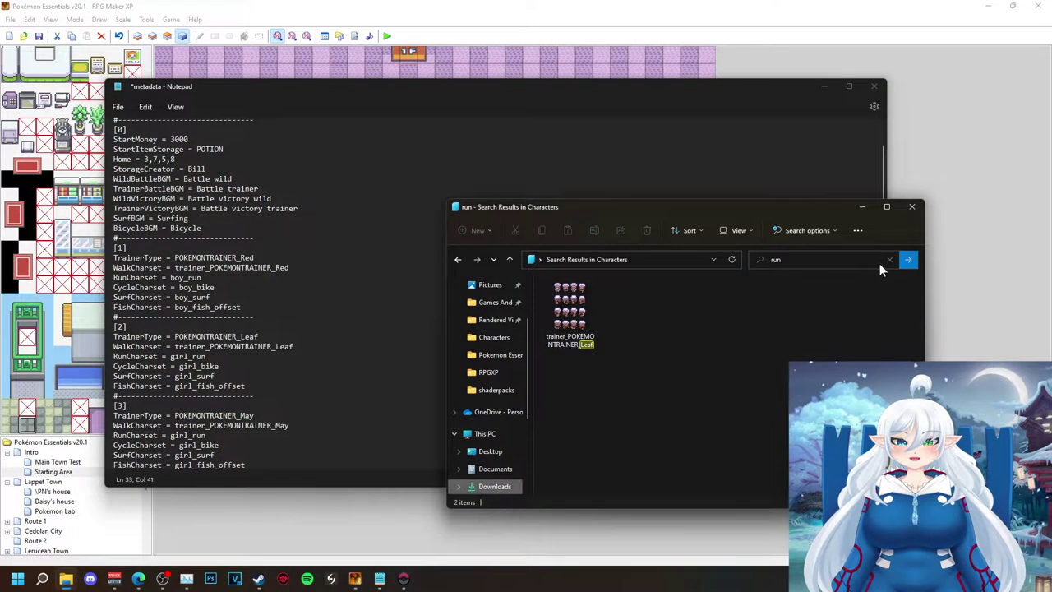
Close the metadata file, saving its changes.
key("alt+Tab")
left_click(873, 85)
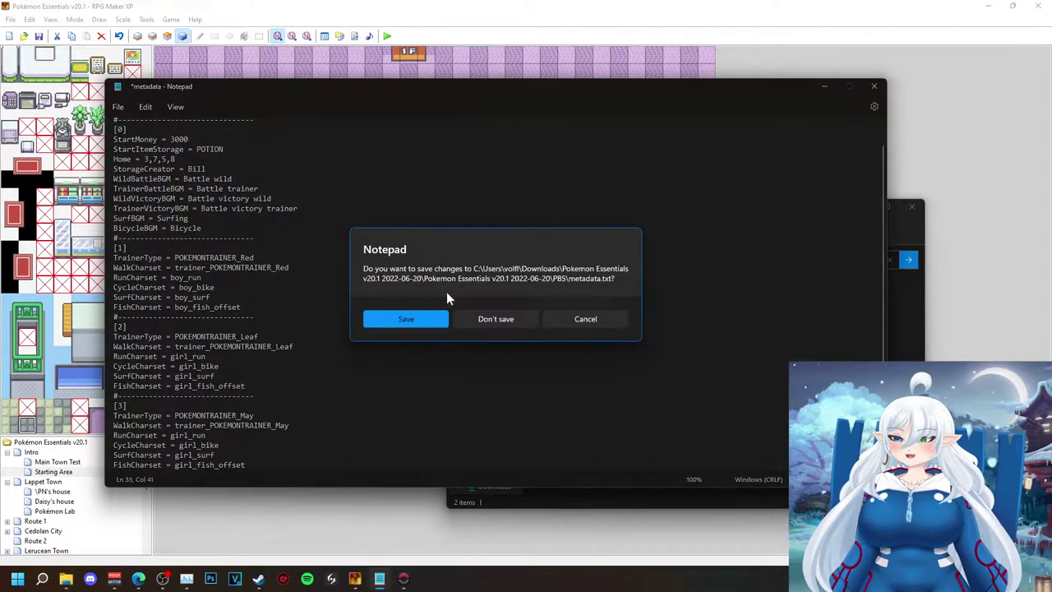
left_click(419, 320)
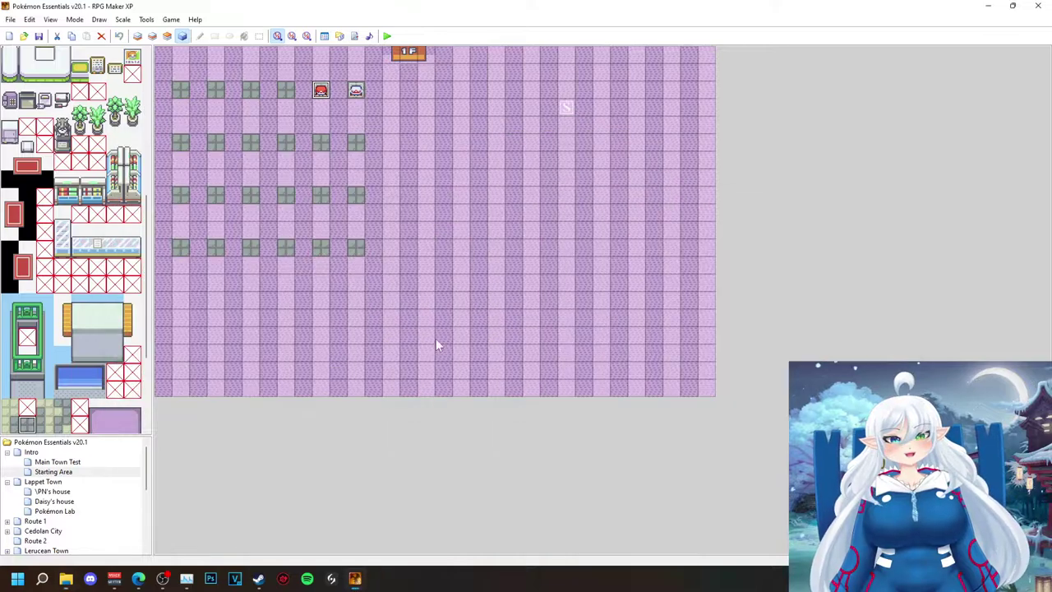
Create a new event with May's trainer graphic on the grey tile just left of Red.
double_click(436, 344)
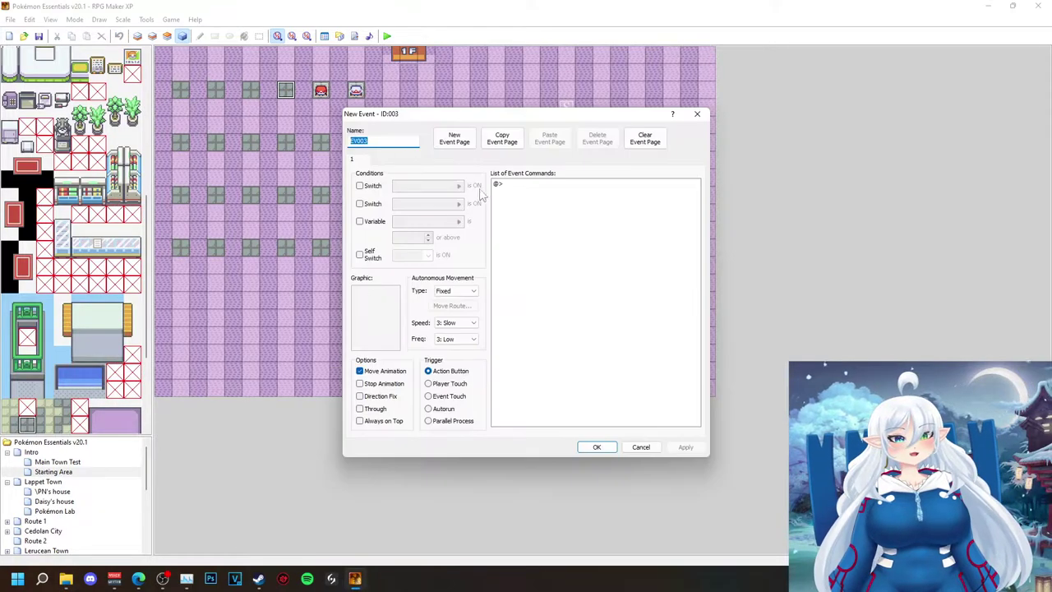
double_click(379, 328)
left_click_drag(449, 200, 456, 363)
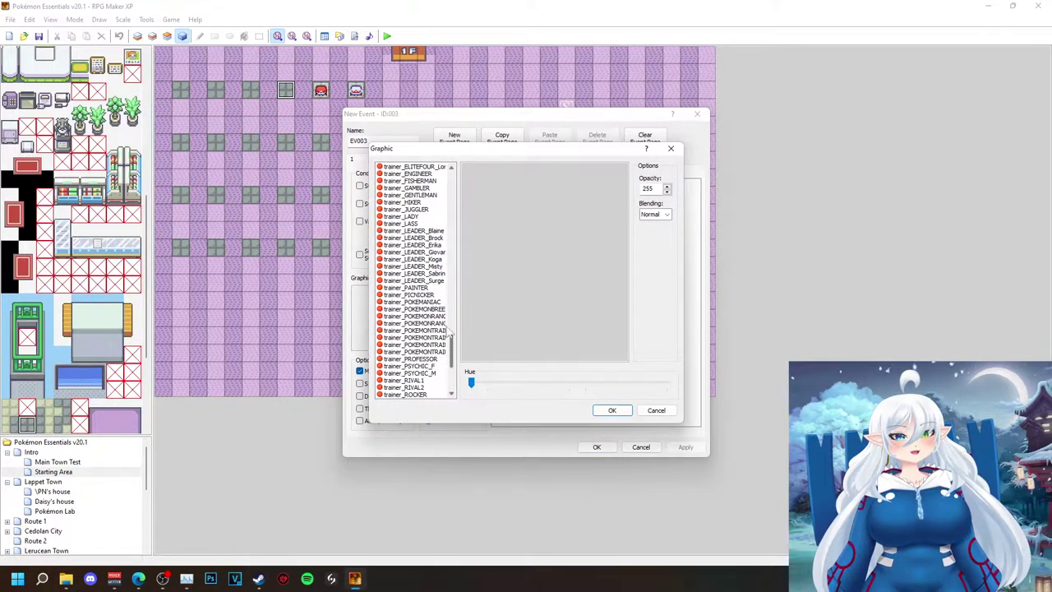
left_click(423, 317)
scroll(417, 329, "down", 7)
left_click(432, 195)
left_click(435, 182)
left_click(434, 217)
left_click(436, 210)
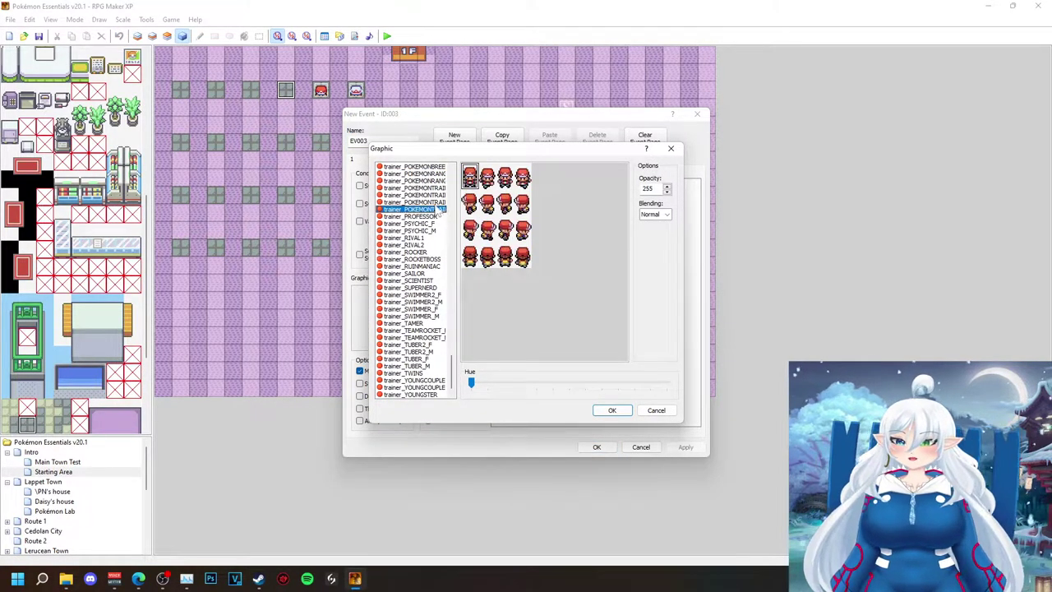
left_click(435, 203)
left_click(623, 410)
Add a Show Text command reading "Change To May?" to the May event.
double_click(498, 184)
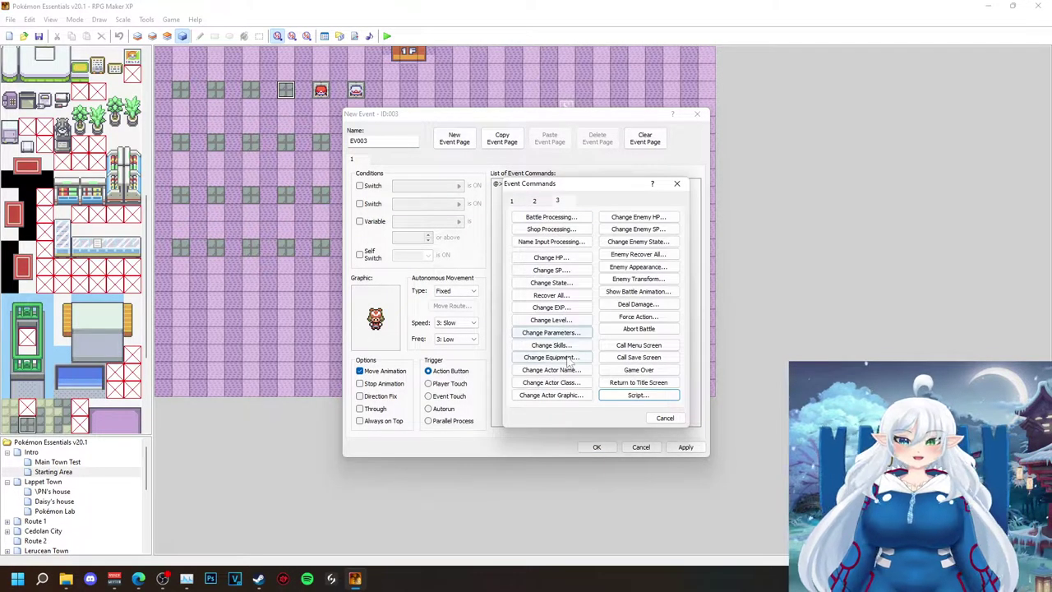
left_click(512, 202)
left_click(553, 229)
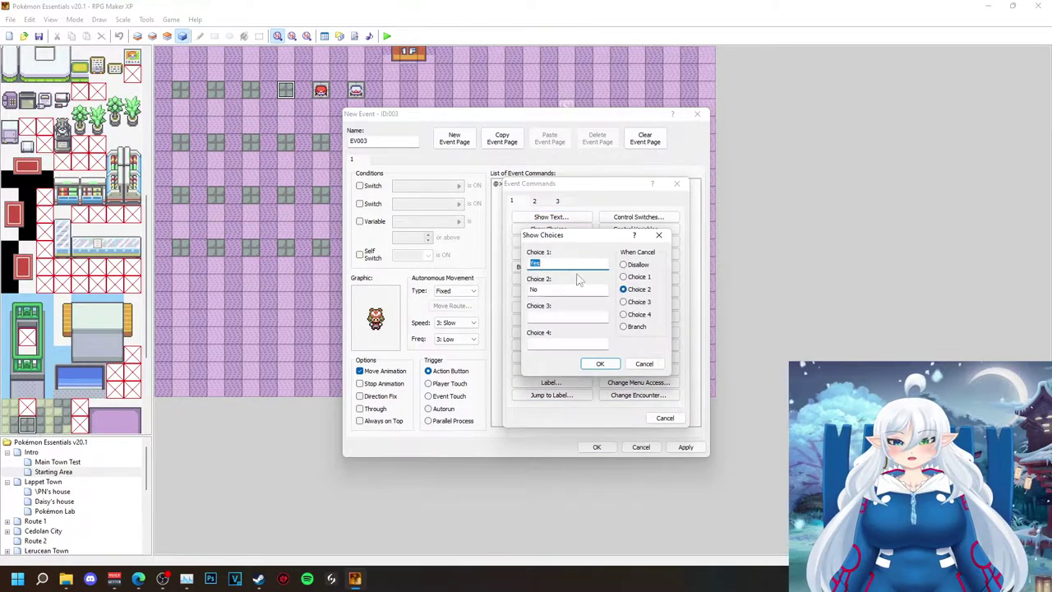
key("Escape")
left_click(554, 218)
type("Change To May?")
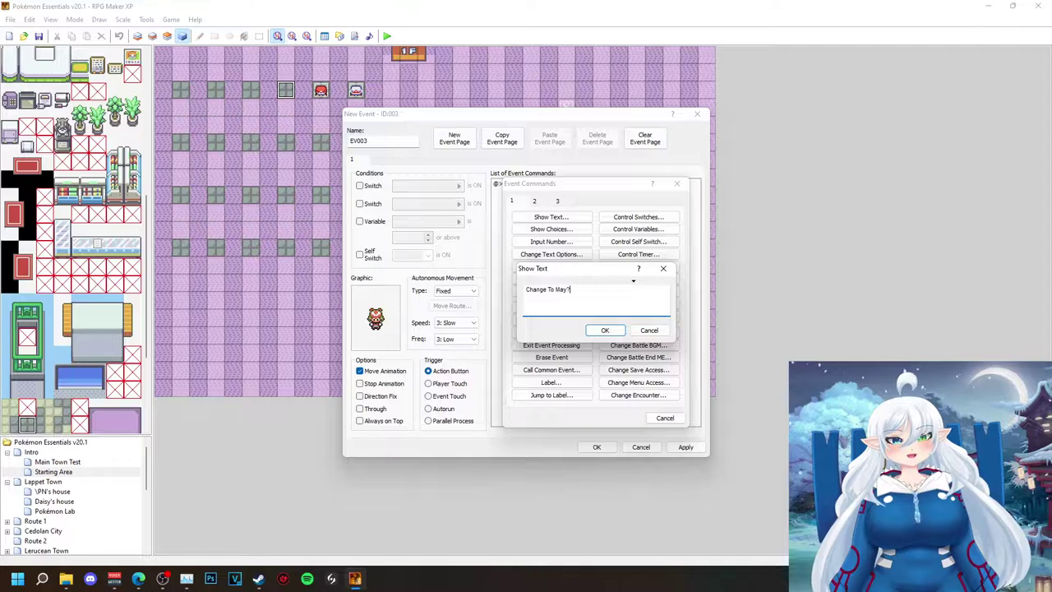
left_click(604, 329)
Add a Show Choices command with Yes and No to the May event, with Choice 2 on cancel.
double_click(550, 192)
left_click(552, 228)
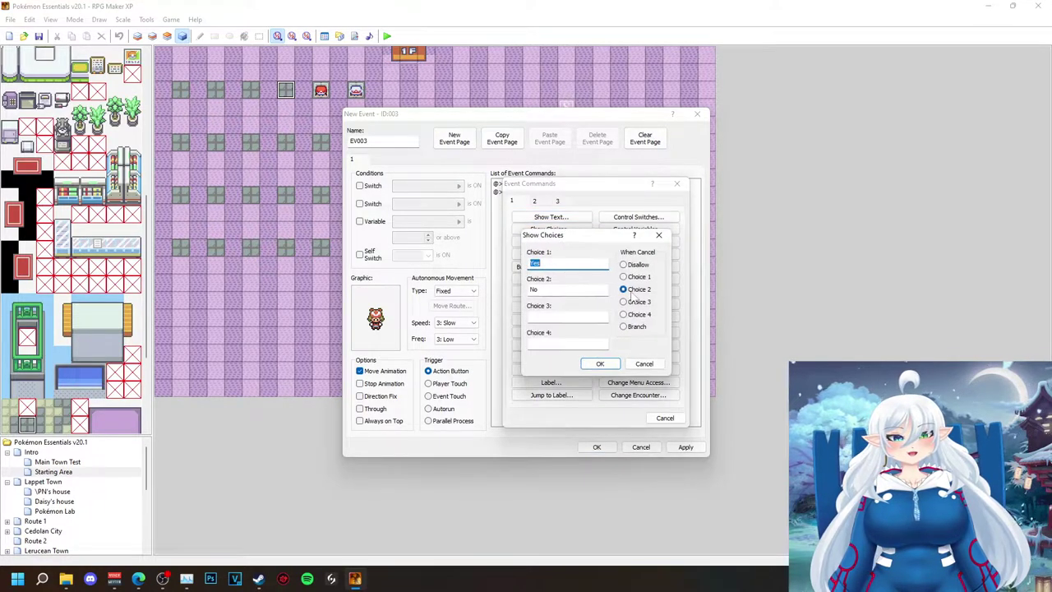
left_click(601, 364)
Insert a blank Script command in the May event's Yes branch and save the event.
double_click(534, 206)
left_click(557, 200)
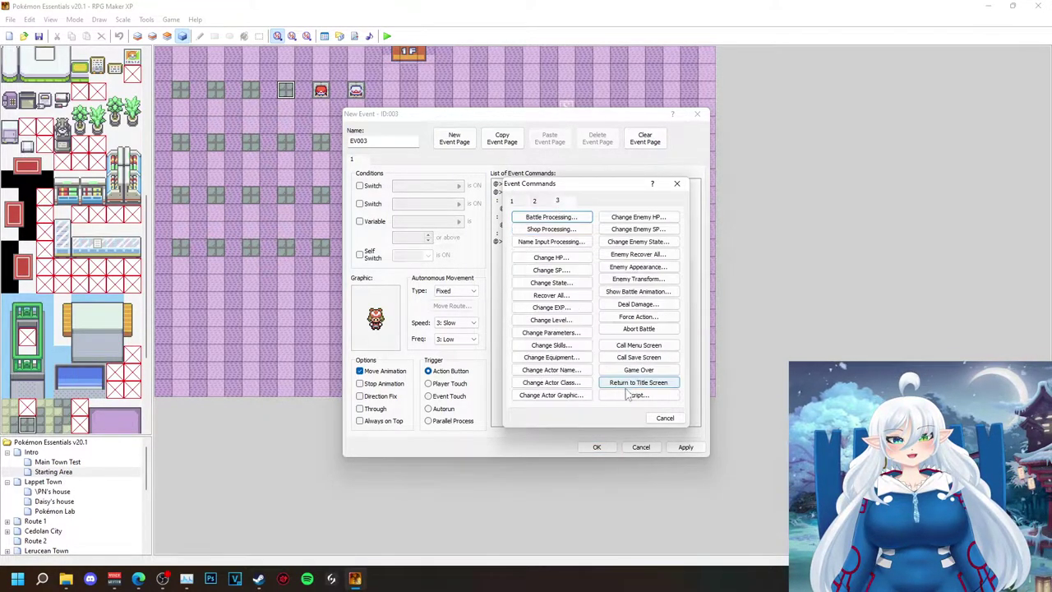
left_click(637, 394)
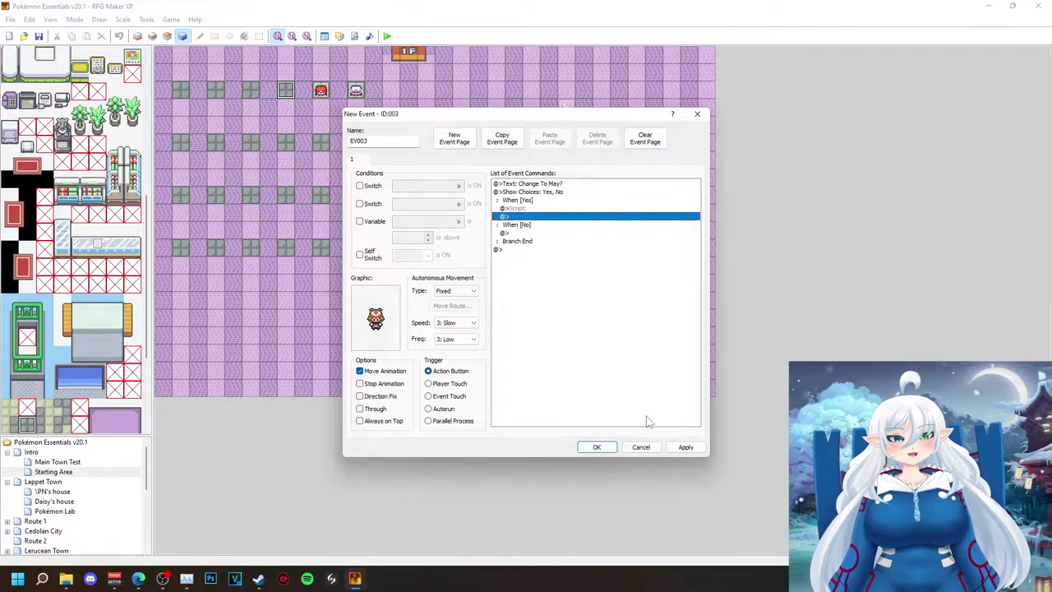
left_click(596, 446)
Copy the pbChangePlayer call from the Script command in the Red event's Yes branch, leaving that event unchanged.
double_click(321, 88)
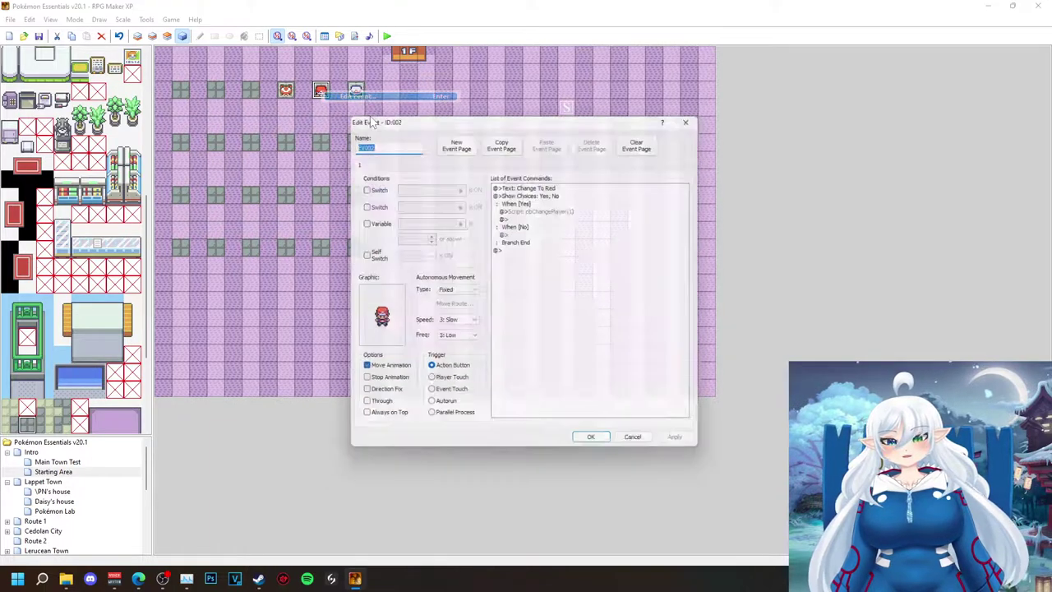
left_click(527, 207)
right_click(526, 211)
left_click(557, 216)
left_click(676, 183)
right_click(528, 209)
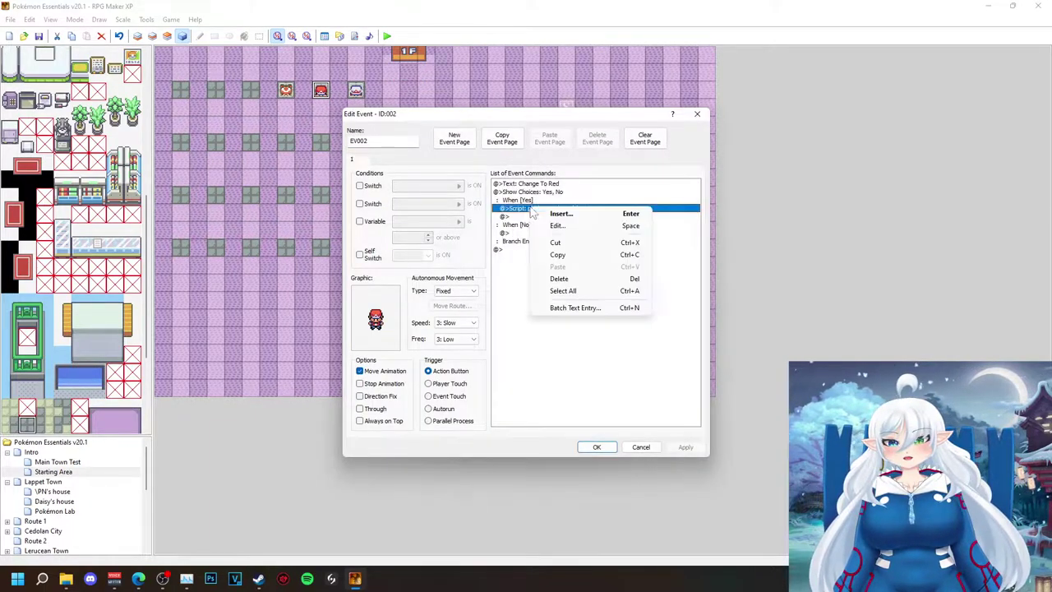
left_click(551, 227)
key("Escape")
key("Escape")
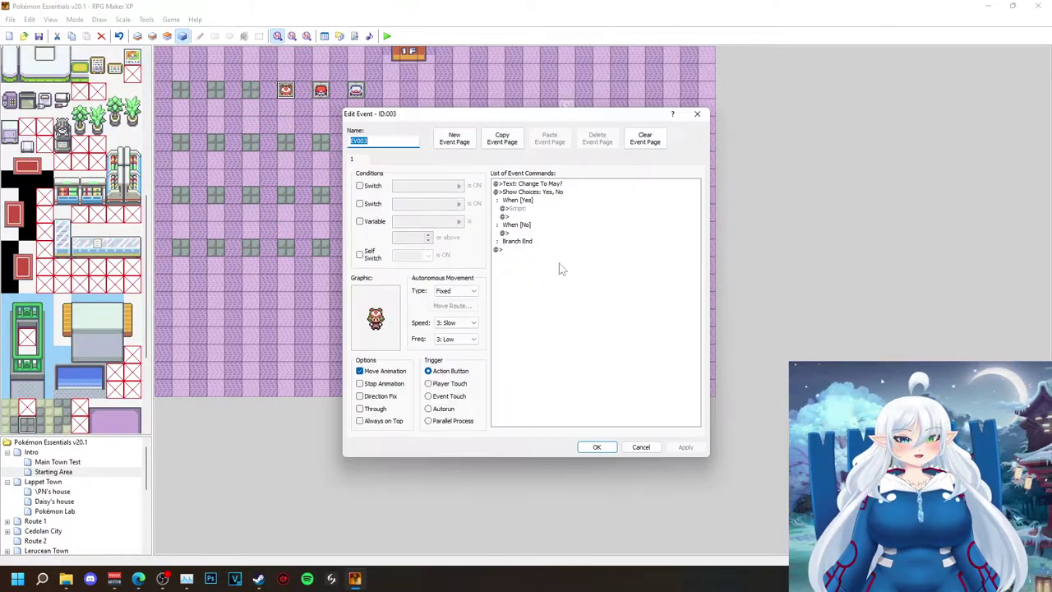
Fill the May event's empty Yes-branch Script command with the pbChangePlayer call and save the event.
right_click(526, 216)
left_click(545, 222)
left_click(665, 417)
right_click(517, 209)
left_click(543, 230)
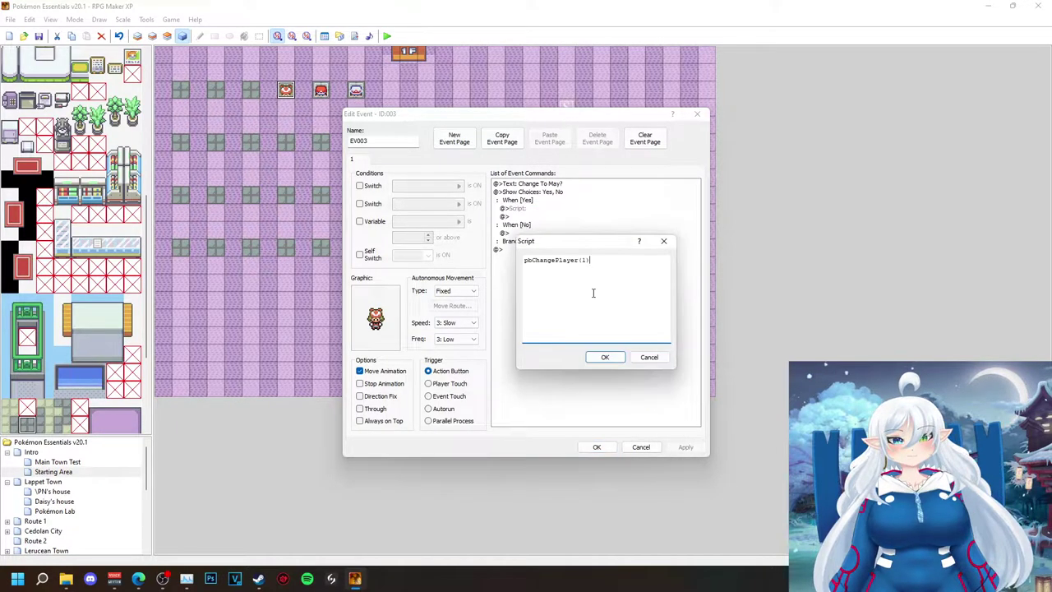
left_click(604, 356)
left_click(596, 447)
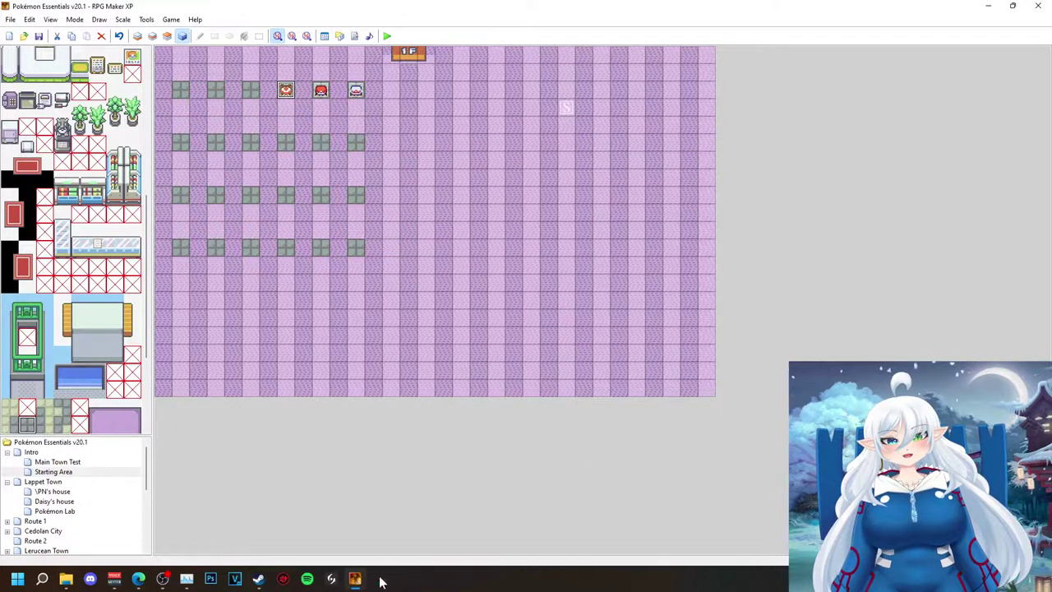
Playtest the game and use the May event to change the player's character.
left_click(387, 37)
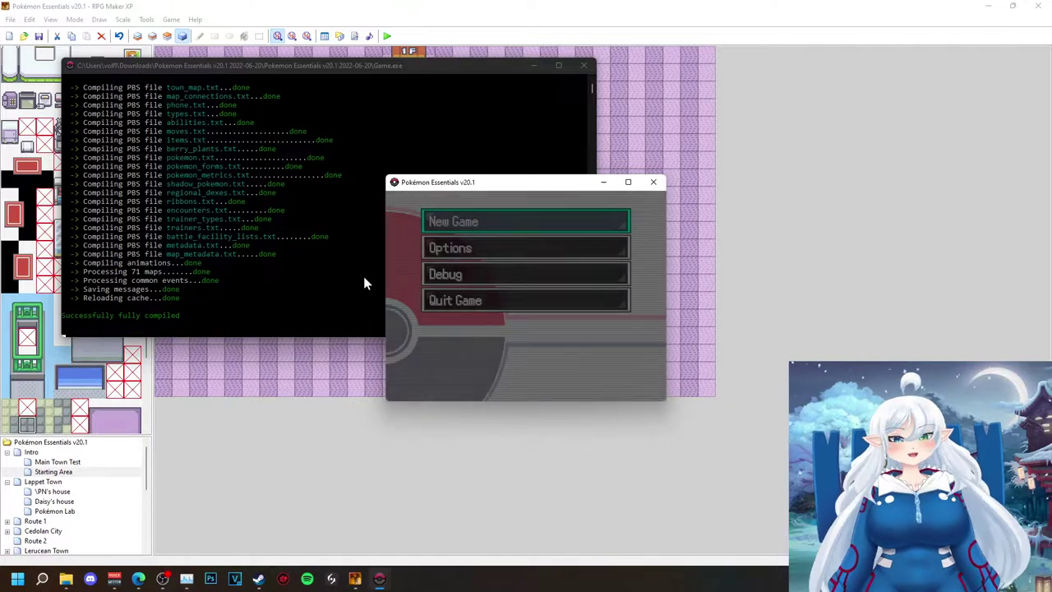
key("Return")
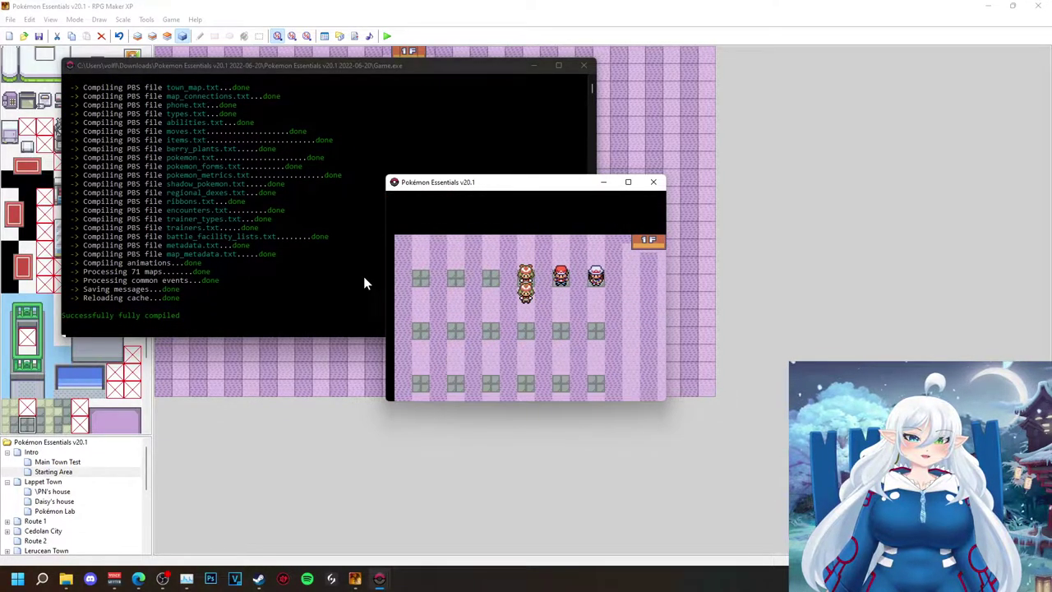
Switch to File Explorer and browse from the Characters search results through Graphics to the project's PBS folder.
mouse_move(181, 579)
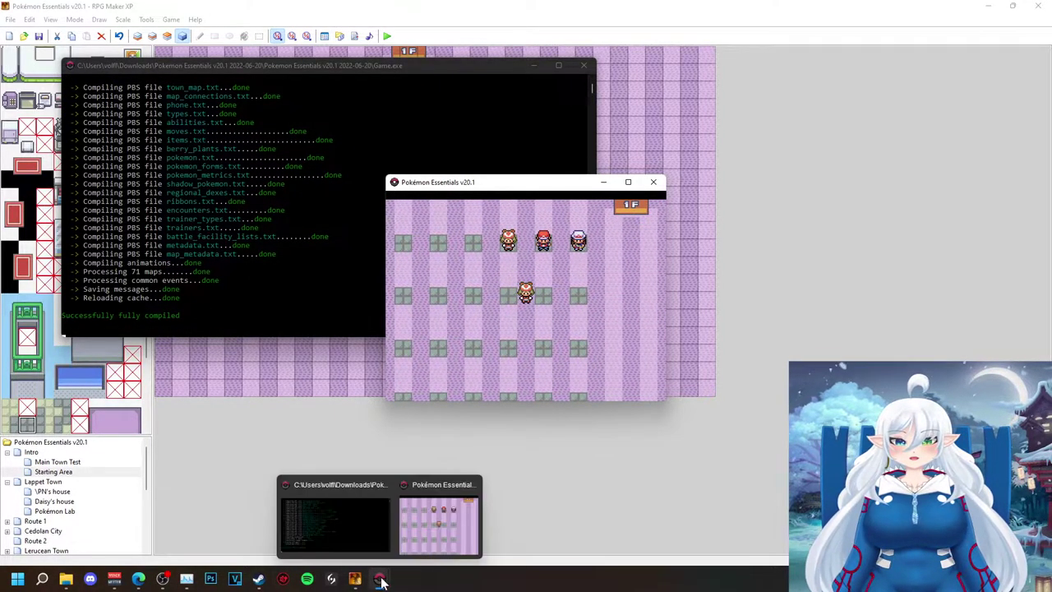
left_click(65, 579)
left_click(889, 260)
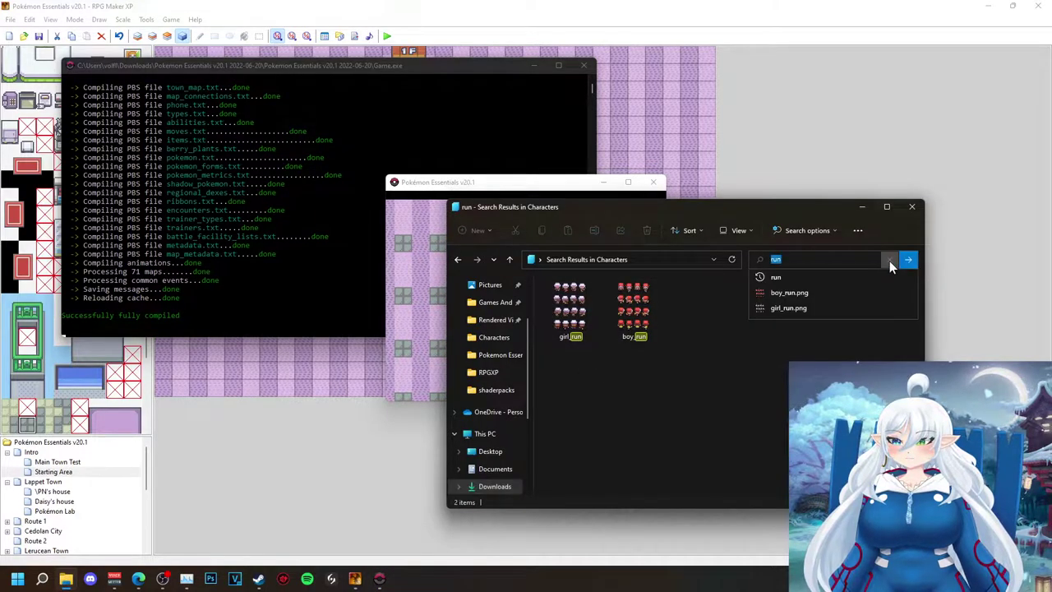
key("alt+Left")
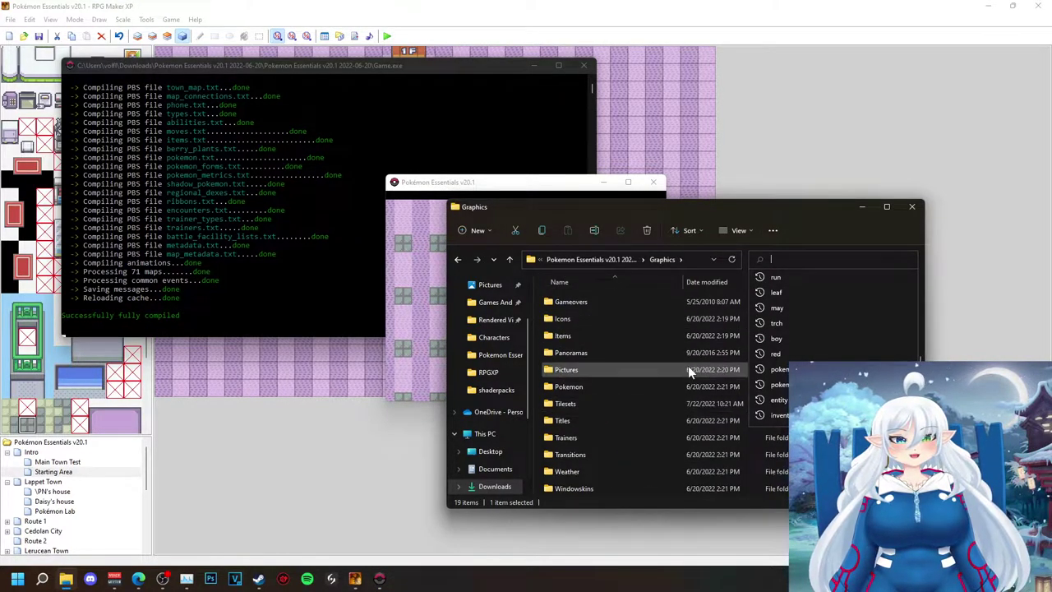
double_click(688, 379)
key("alt+Left")
scroll(602, 381, "down", 3)
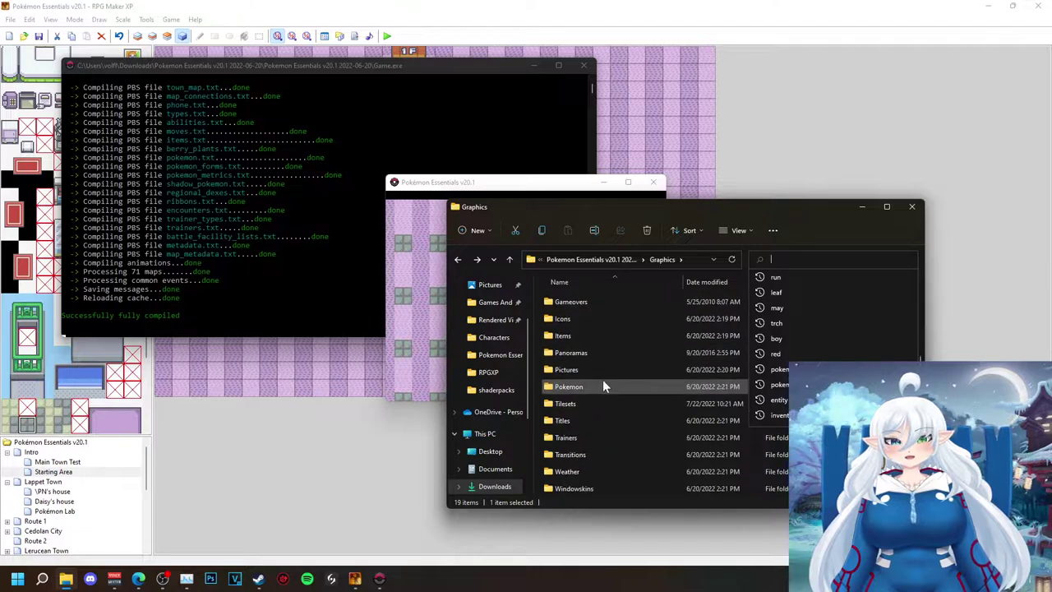
scroll(586, 331, "up", 1)
key("alt+Left")
double_click(592, 367)
scroll(603, 372, "down", 4)
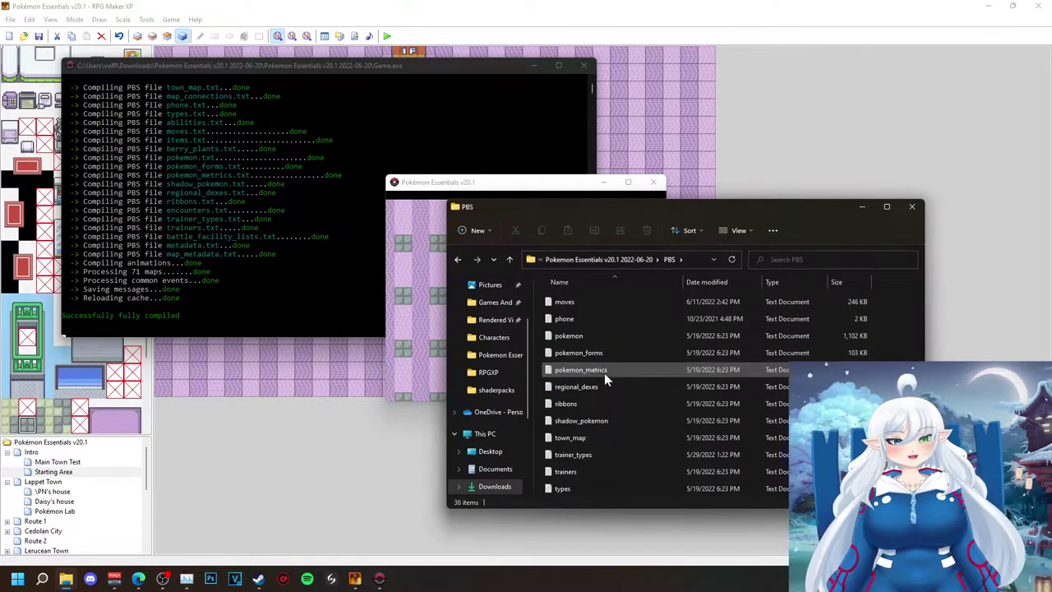
Examine the metadata text file in the PBS folder, and close it together with the folder and the playtest.
scroll(578, 331, "up", 1)
double_click(577, 333)
scroll(495, 302, "down", 2)
left_click_drag(118, 406, 247, 465)
left_click(874, 86)
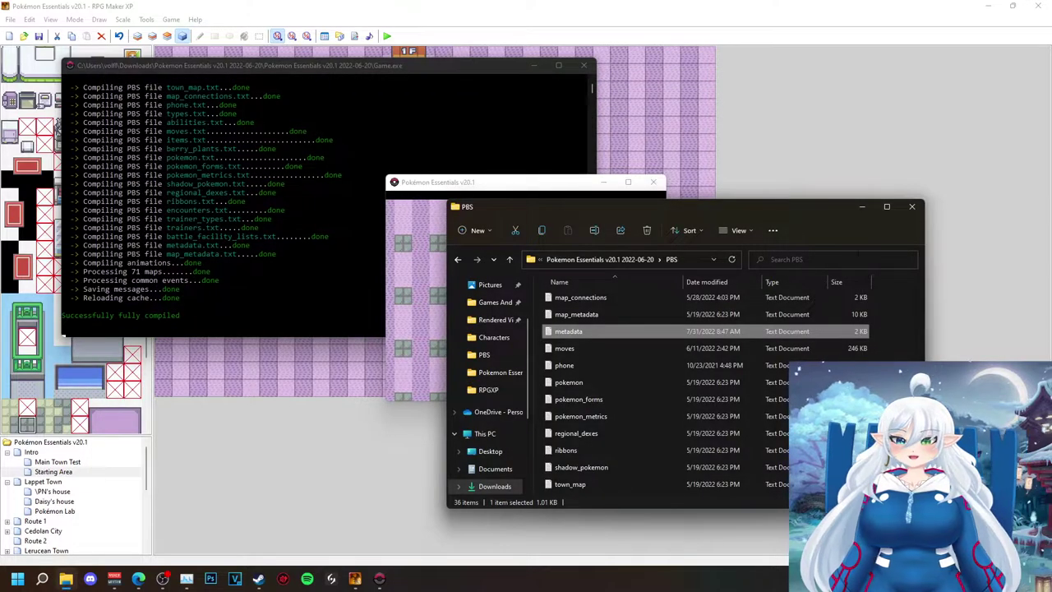
left_click(912, 206)
left_click(653, 181)
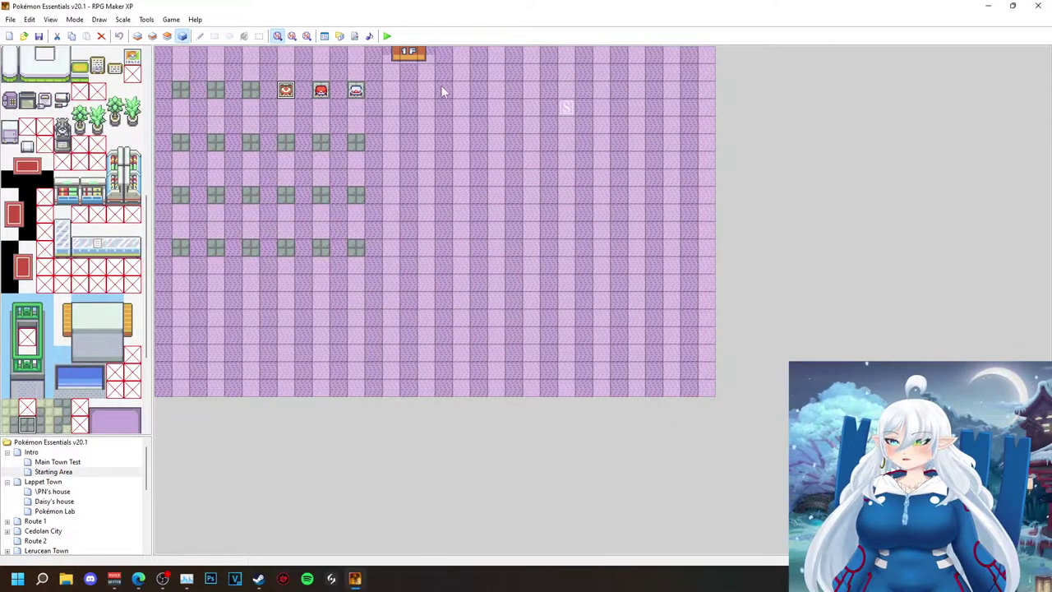
Set the player's starting position on the tile directly below the 1F sign.
right_click(414, 65)
left_click(468, 155)
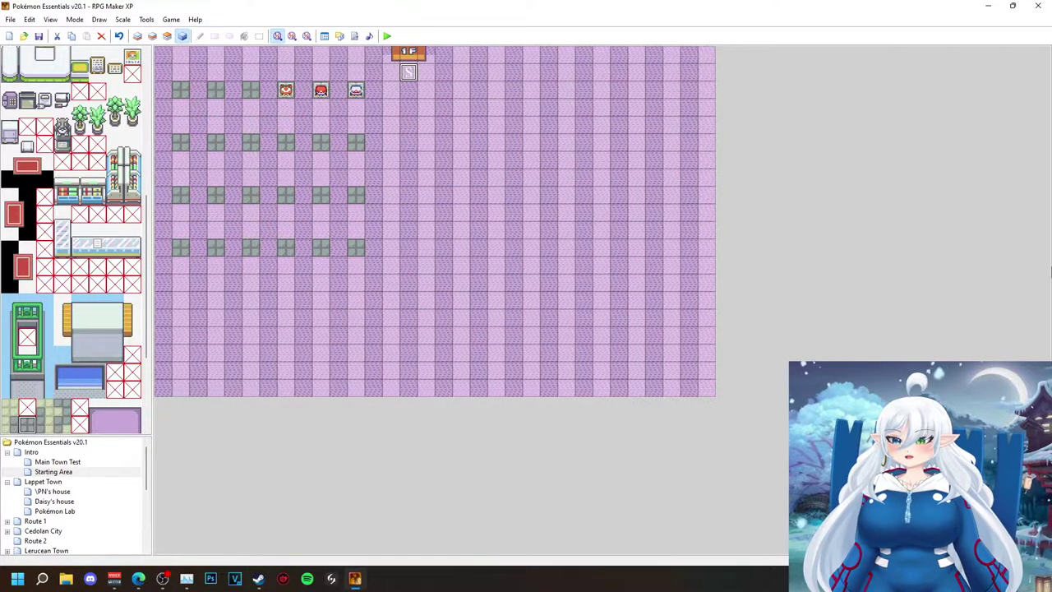
Paint a two-tile-high purple wall across the full upper edge of the Starting Area map on the second layer.
scroll(107, 144, "up", 5)
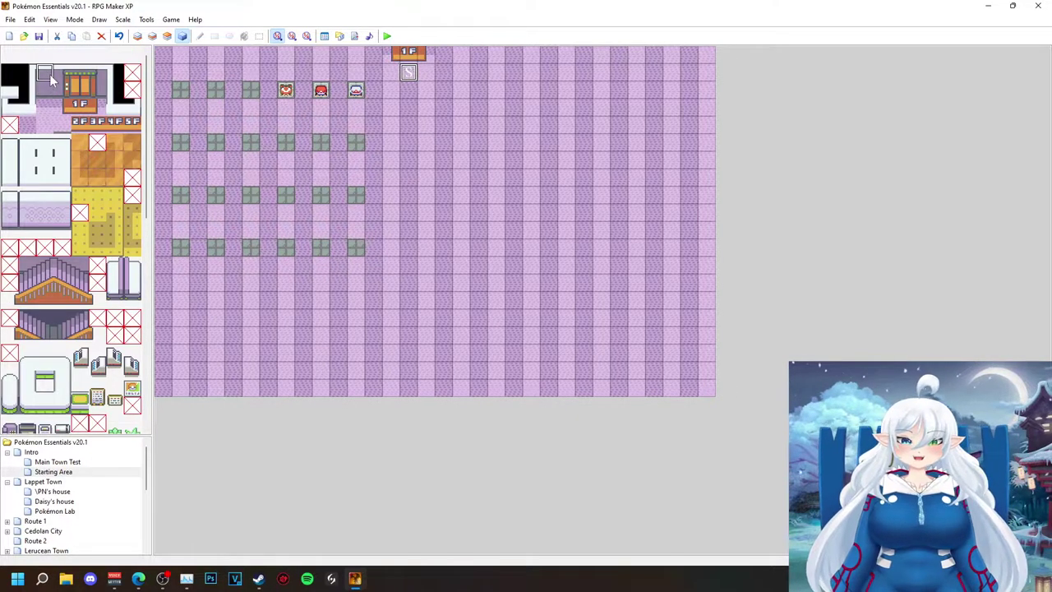
left_click(138, 38)
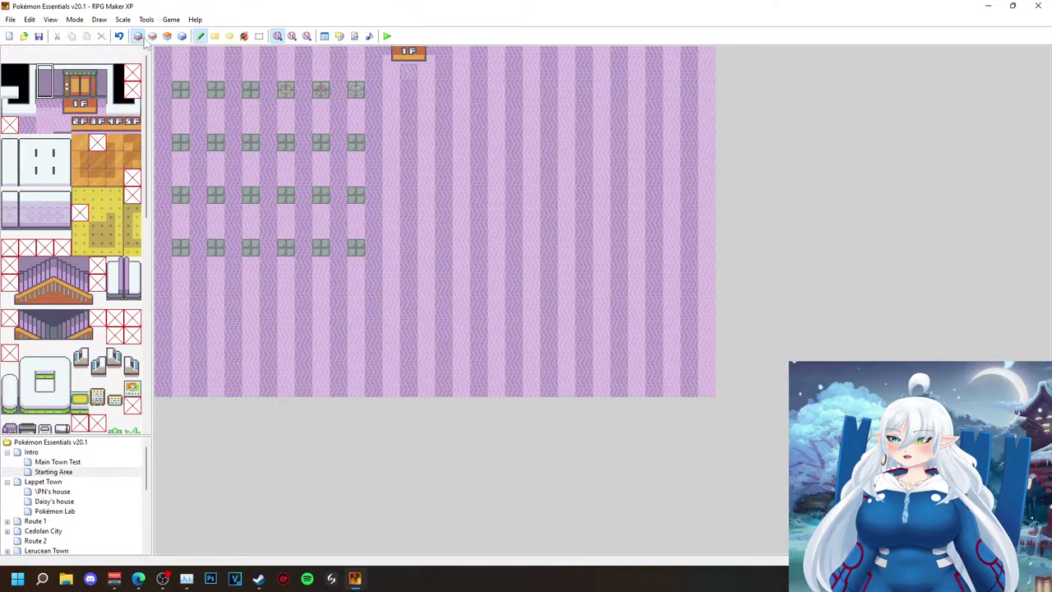
left_click(151, 39)
left_click(141, 38)
key("F6")
left_click_drag(170, 59, 707, 62)
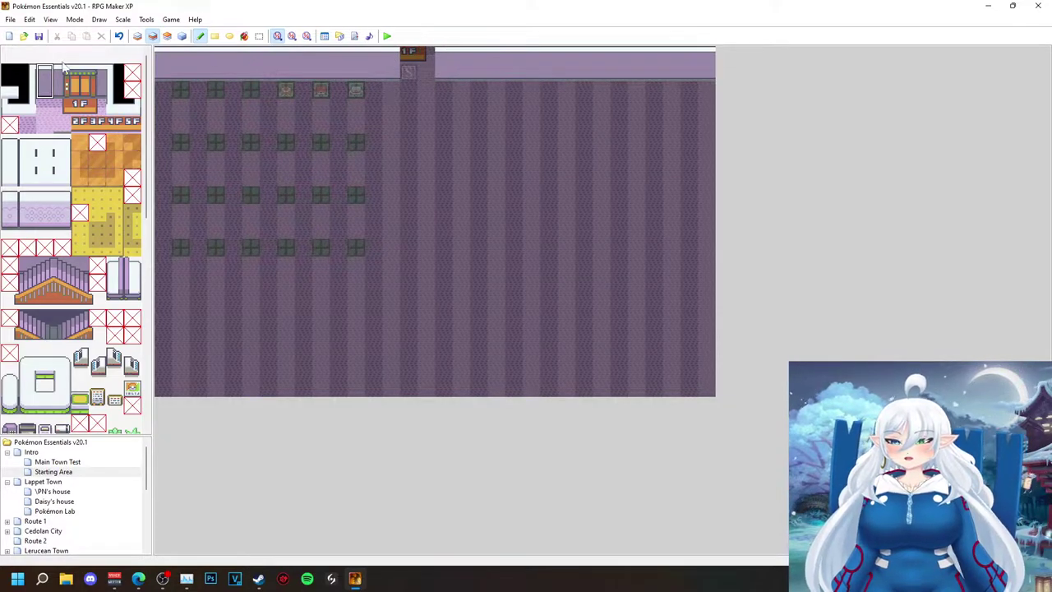
Place the orange door in the upper wall with the 1F mat below it, and move the player's starting position onto the mat.
left_click_drag(84, 82, 102, 94)
left_click(404, 65)
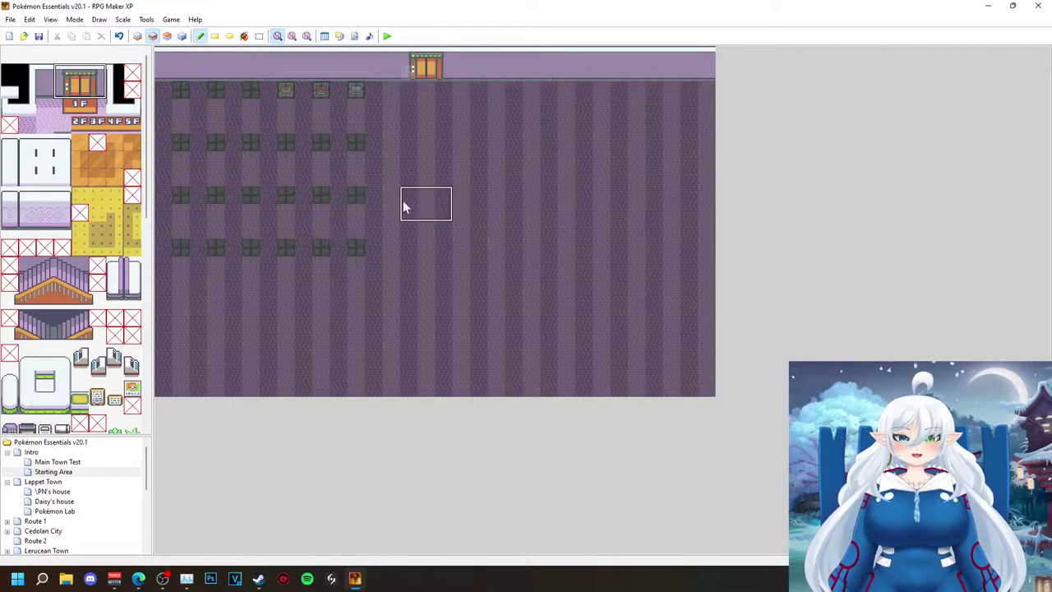
left_click(415, 92)
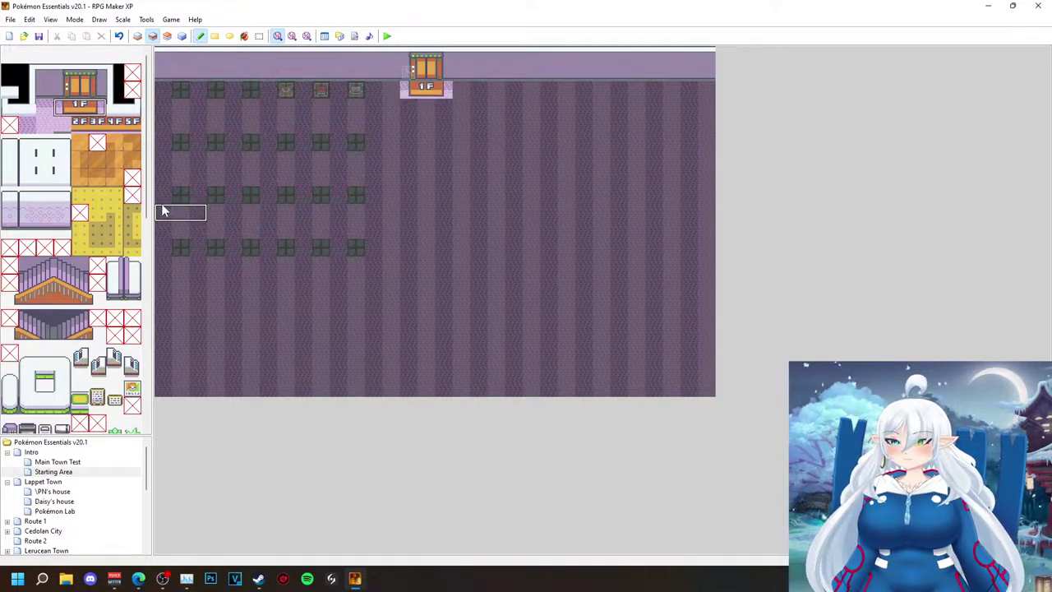
left_click(182, 36)
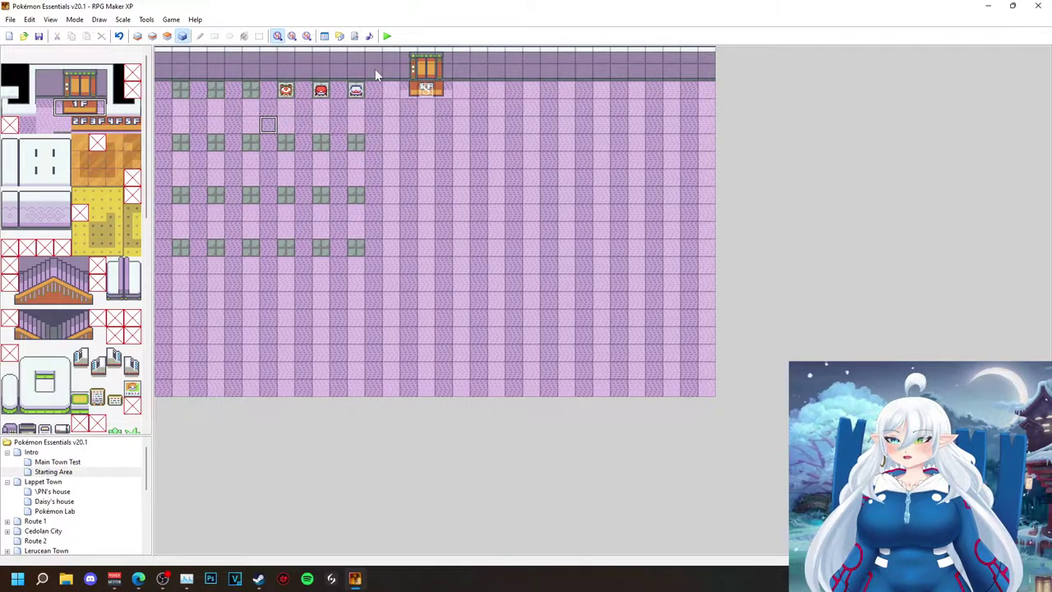